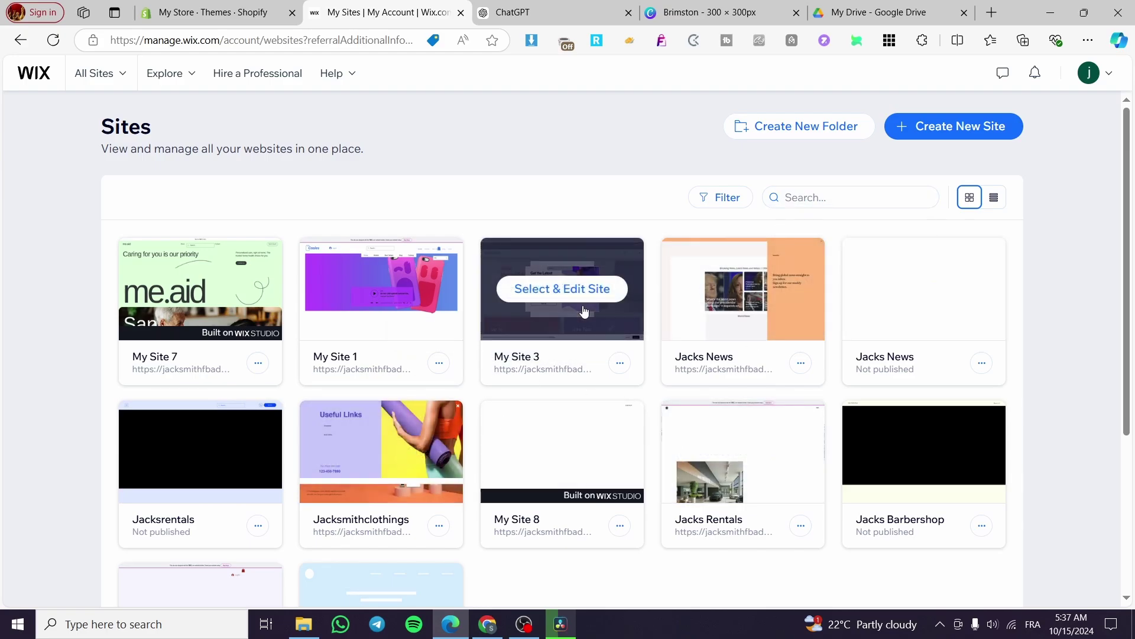
# - Start a new site and choose the classic Wix Editor instead of Wix Studio
pyautogui.click(949, 126)
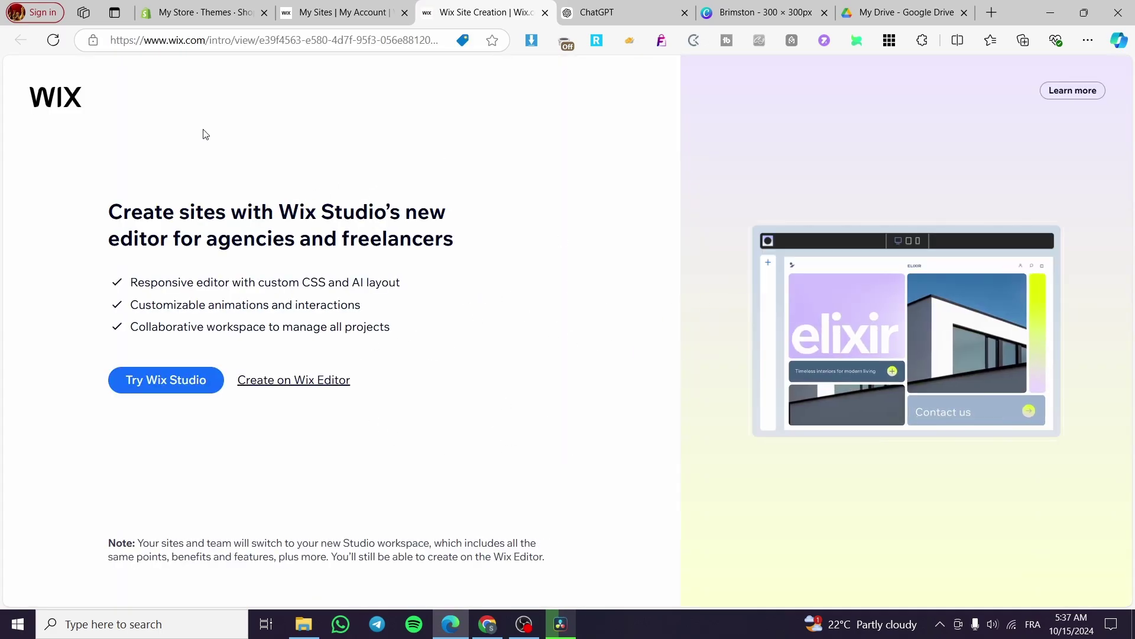
pyautogui.click(368, 6)
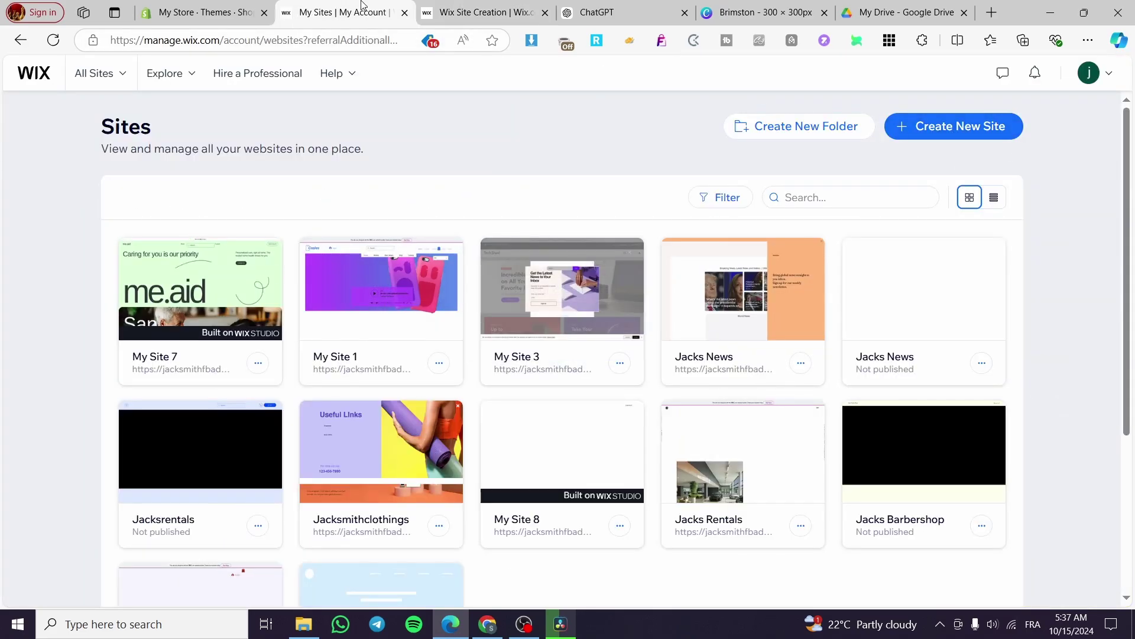
pyautogui.hotkey('ctrl', 'Tab')
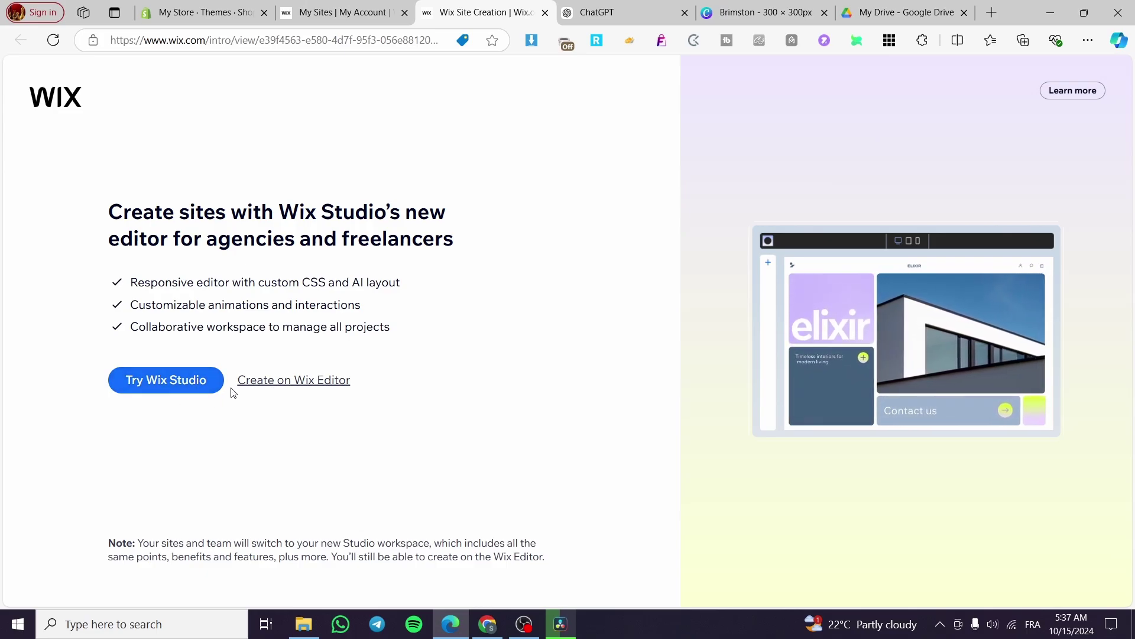
pyautogui.click(328, 391)
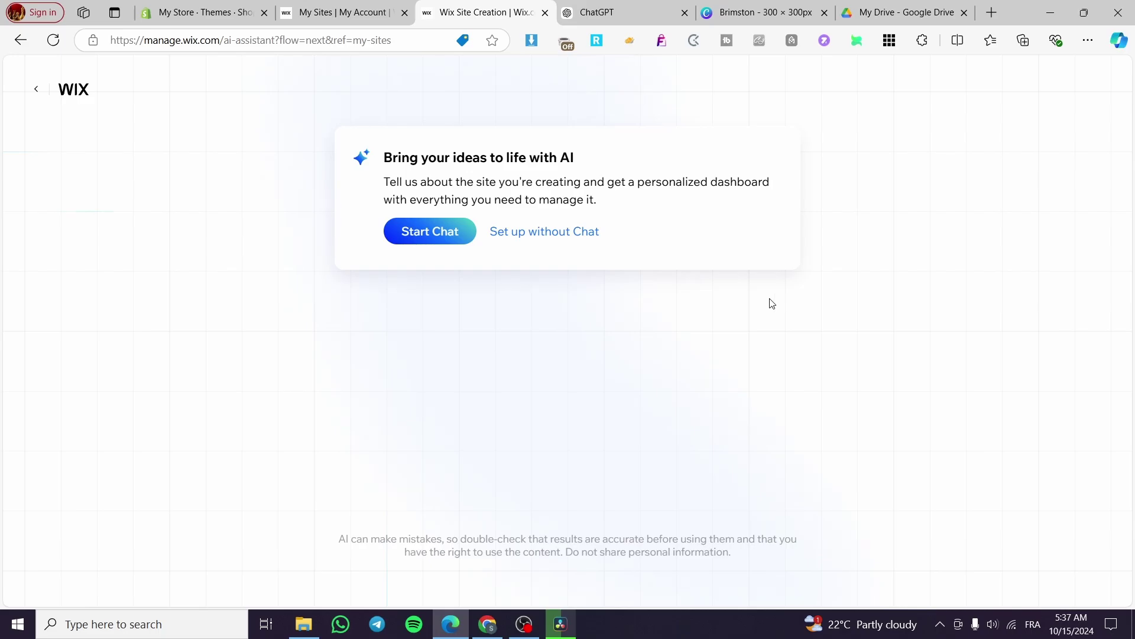
# - Skip the AI chat, search 'social media' and choose Social Media Blog as the site type
pyautogui.click(547, 230)
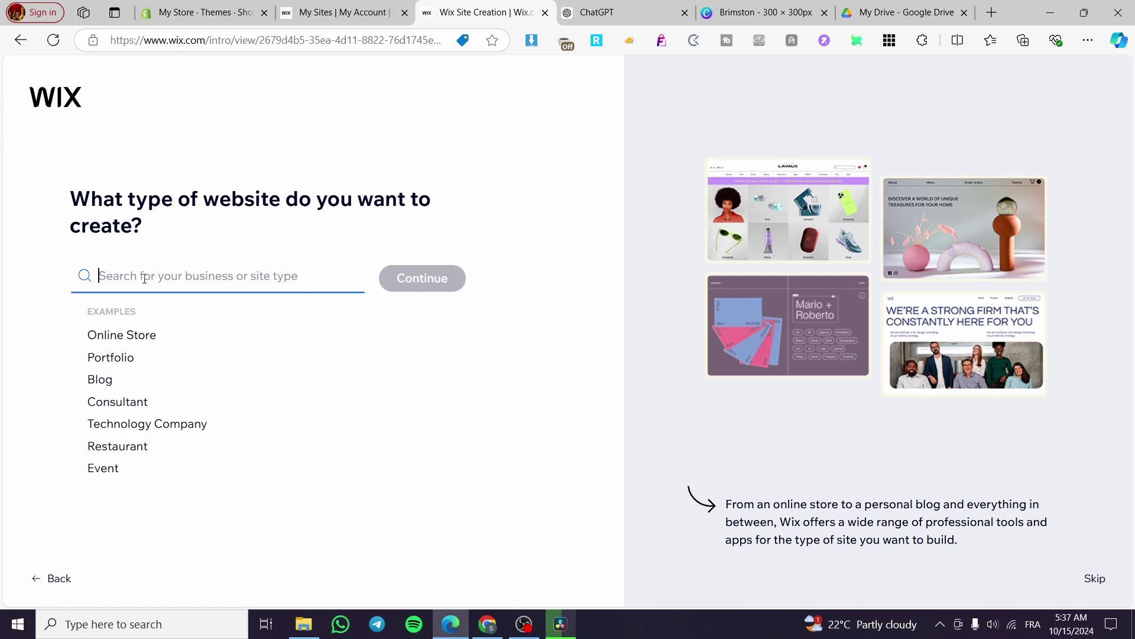
pyautogui.write('s')
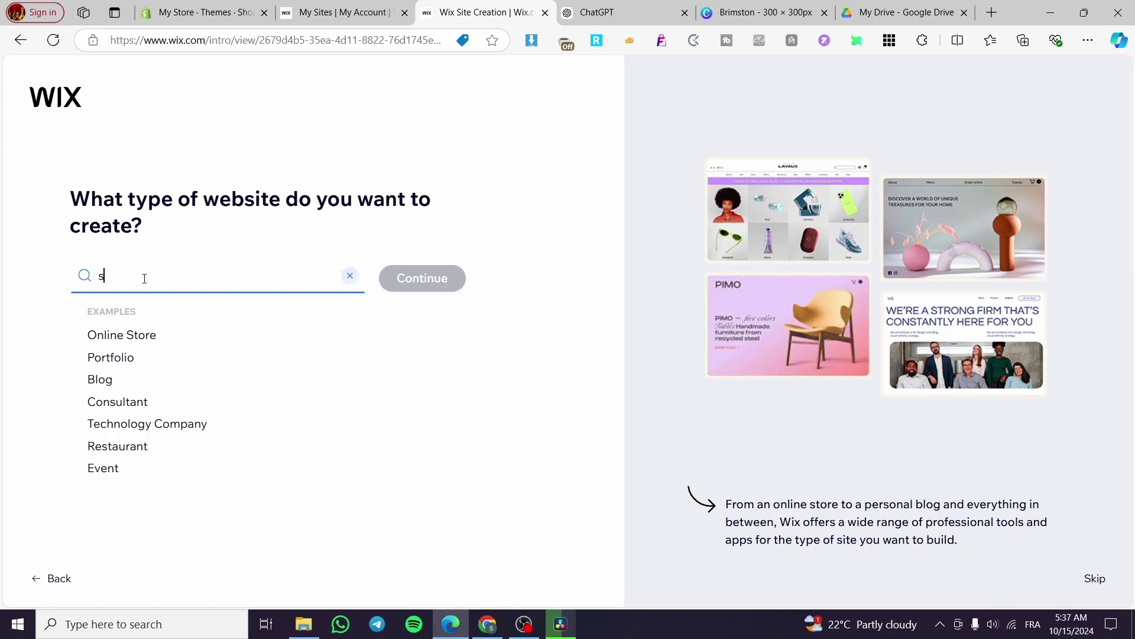
pyautogui.write('ocial media')
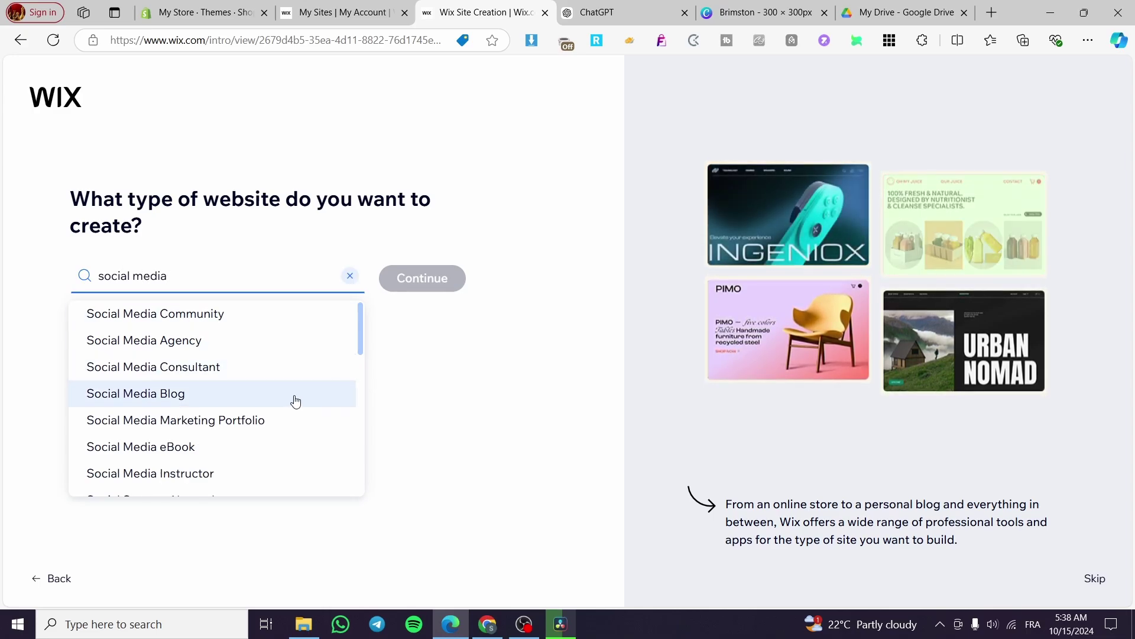
pyautogui.scroll(-1, 302, 409)
pyautogui.scroll(-4, 300, 410)
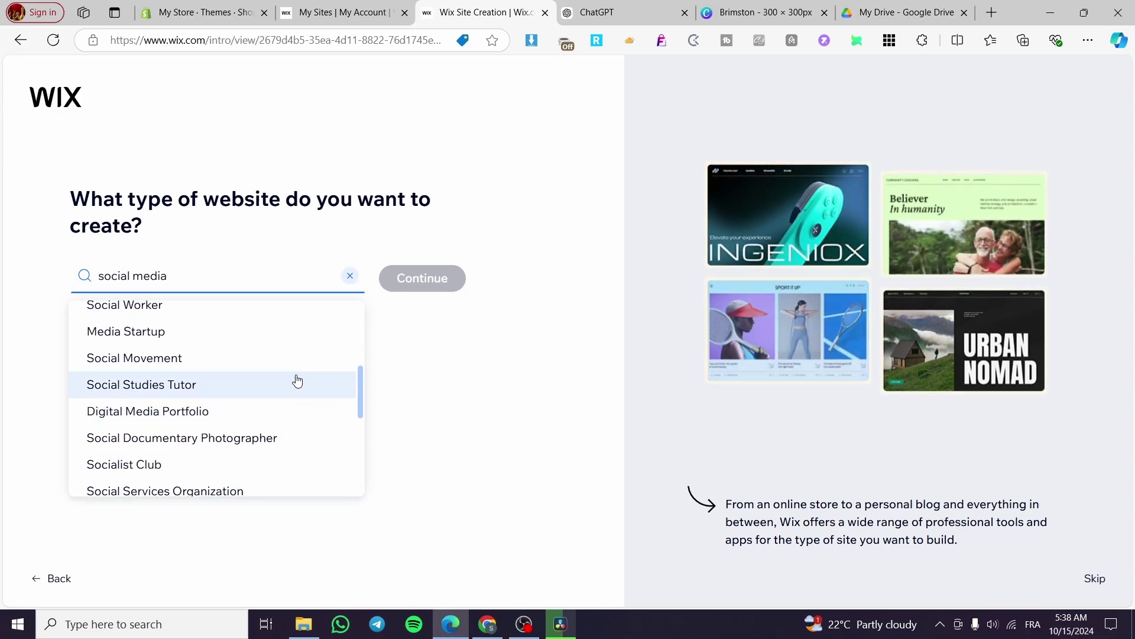
pyautogui.scroll(2, 297, 380)
pyautogui.scroll(3, 281, 393)
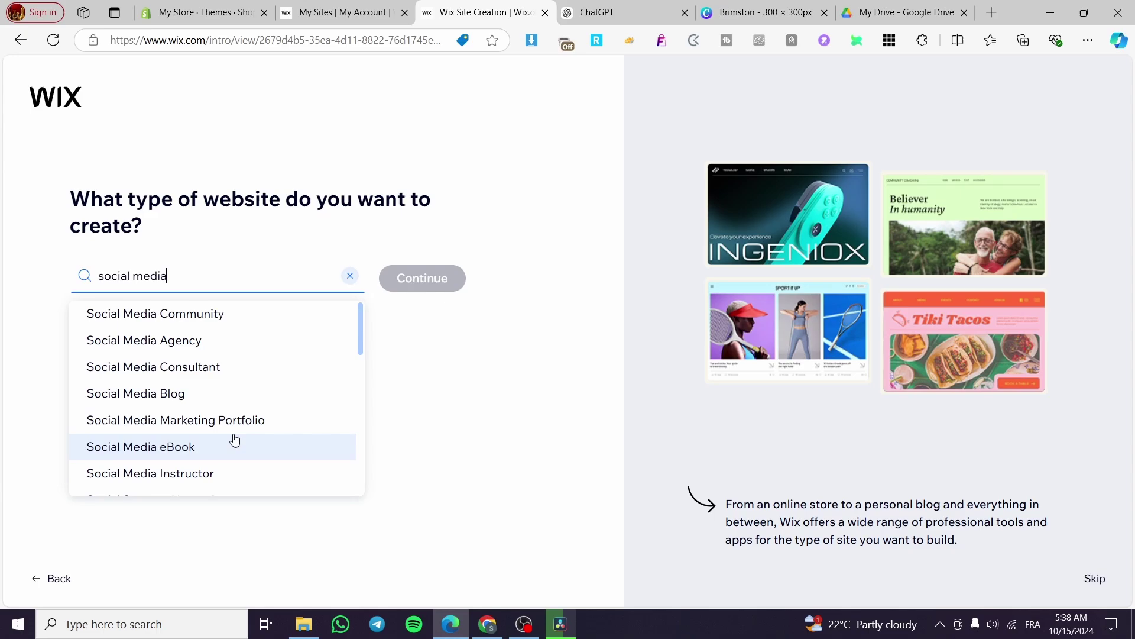
pyautogui.click(246, 397)
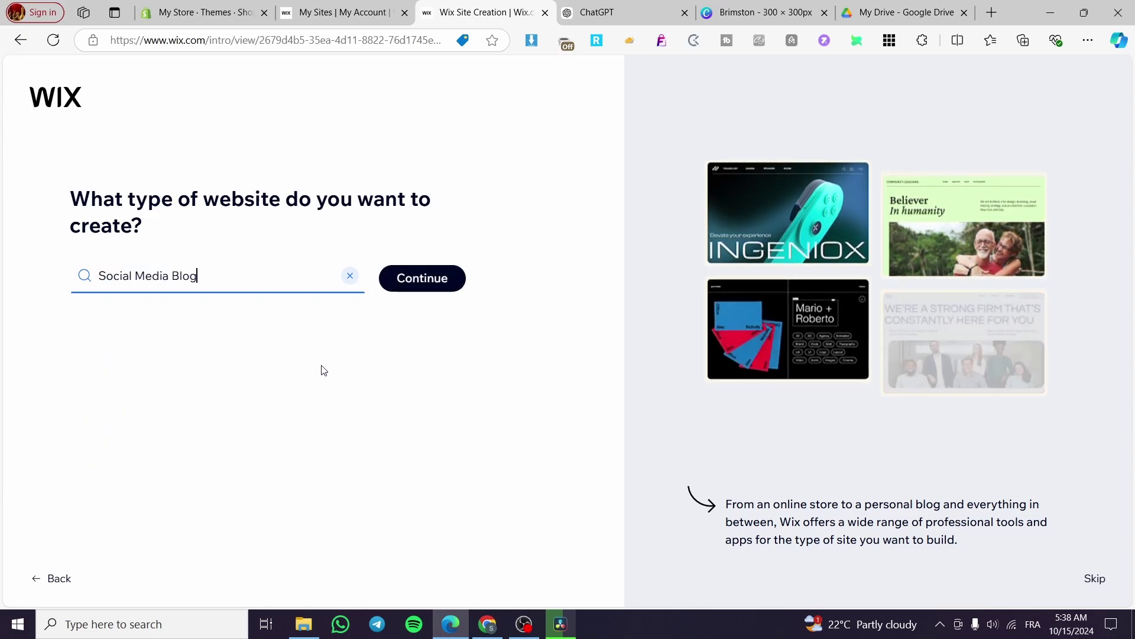
pyautogui.click(432, 284)
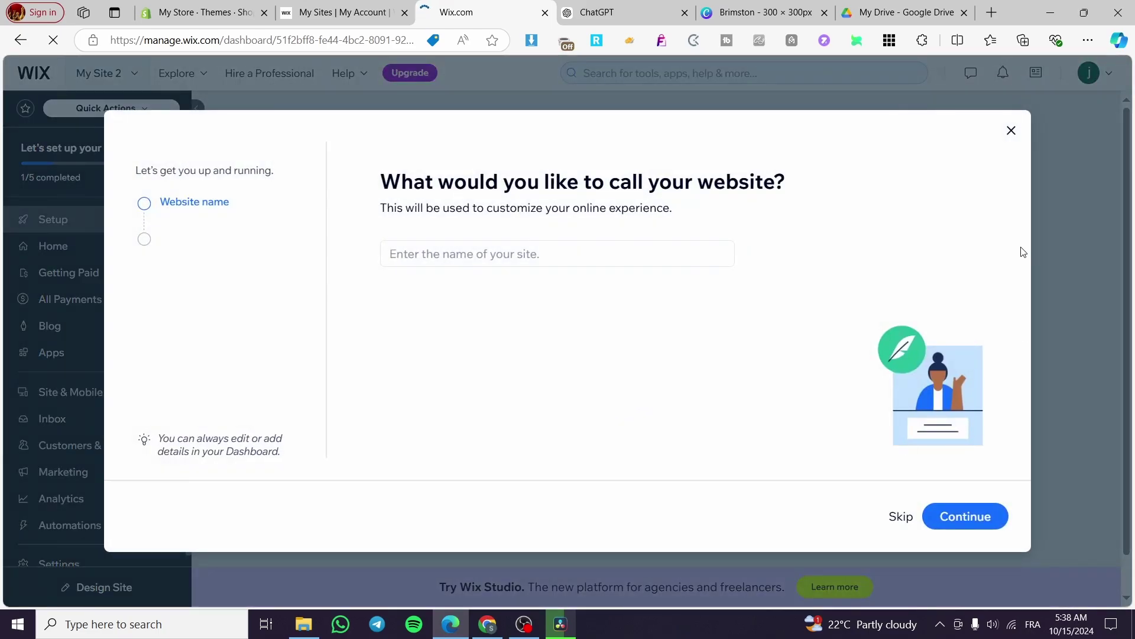
# - Enter 'Jacks Socials' as the website name and continue
pyautogui.click(468, 266)
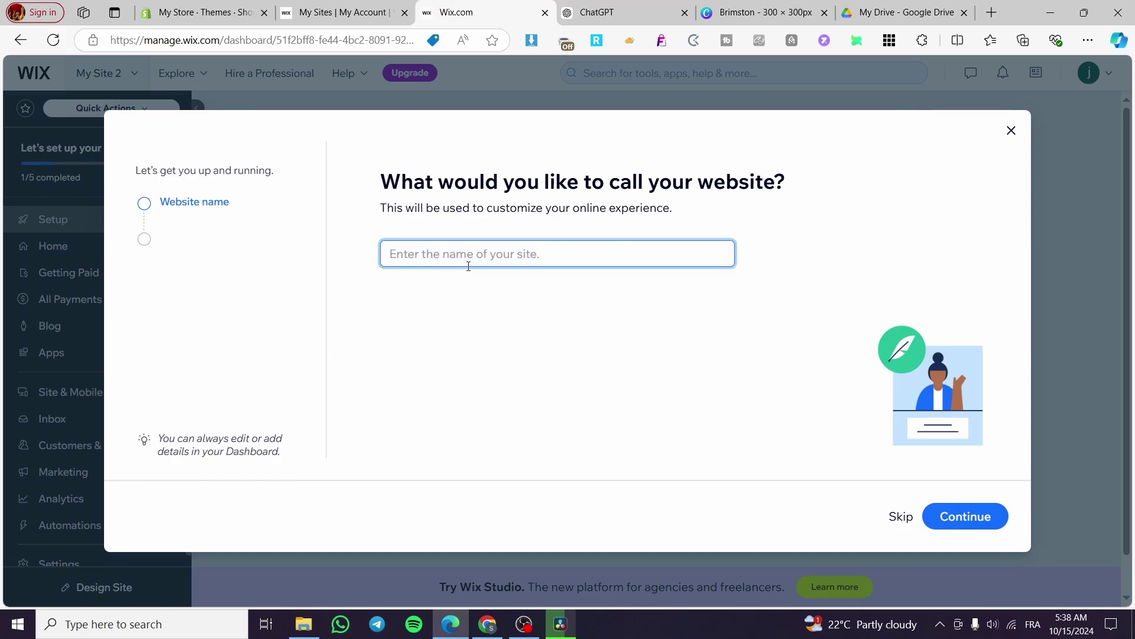
pyautogui.write('Jacks Socials')
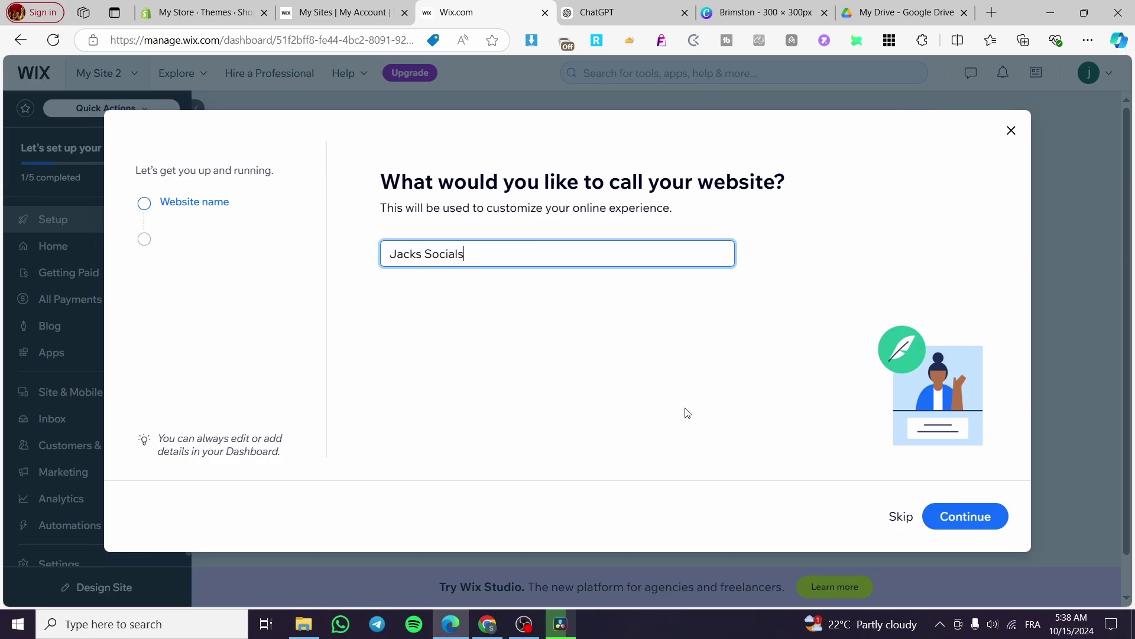
pyautogui.click(966, 517)
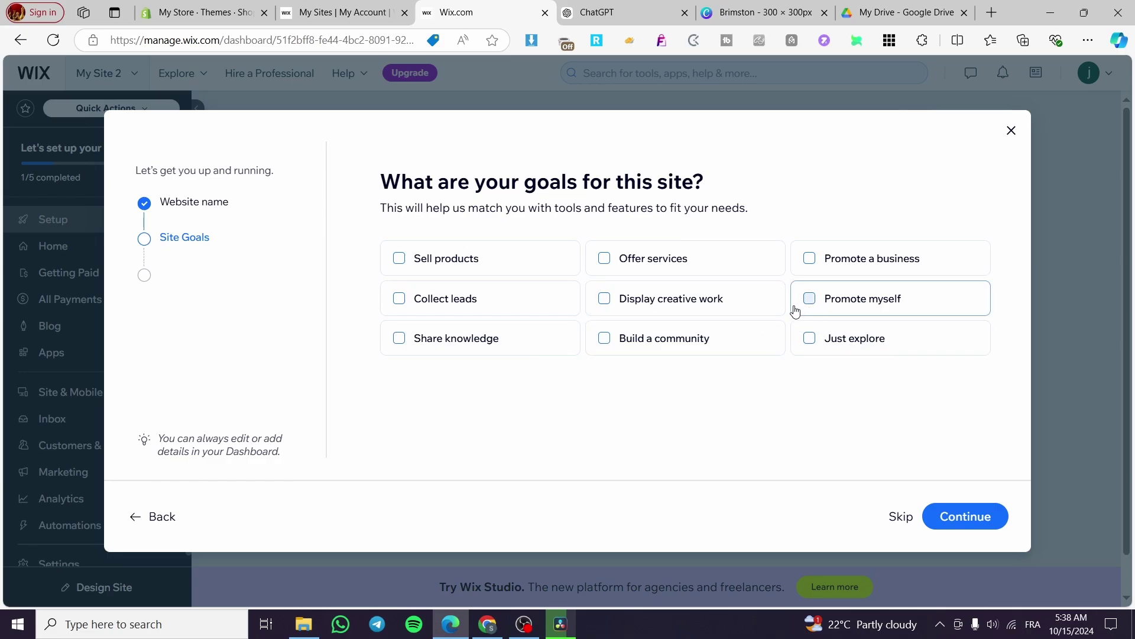
# - Tick Promote myself, Display creative work, Build a community, Share knowledge and Collect leads
pyautogui.click(814, 302)
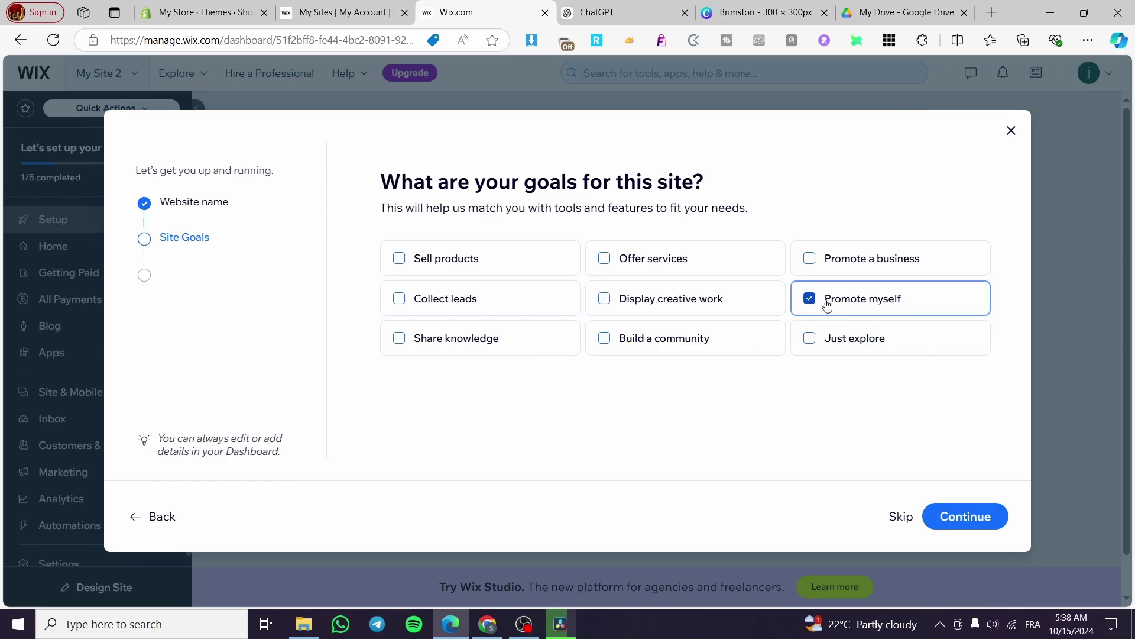
pyautogui.click(635, 313)
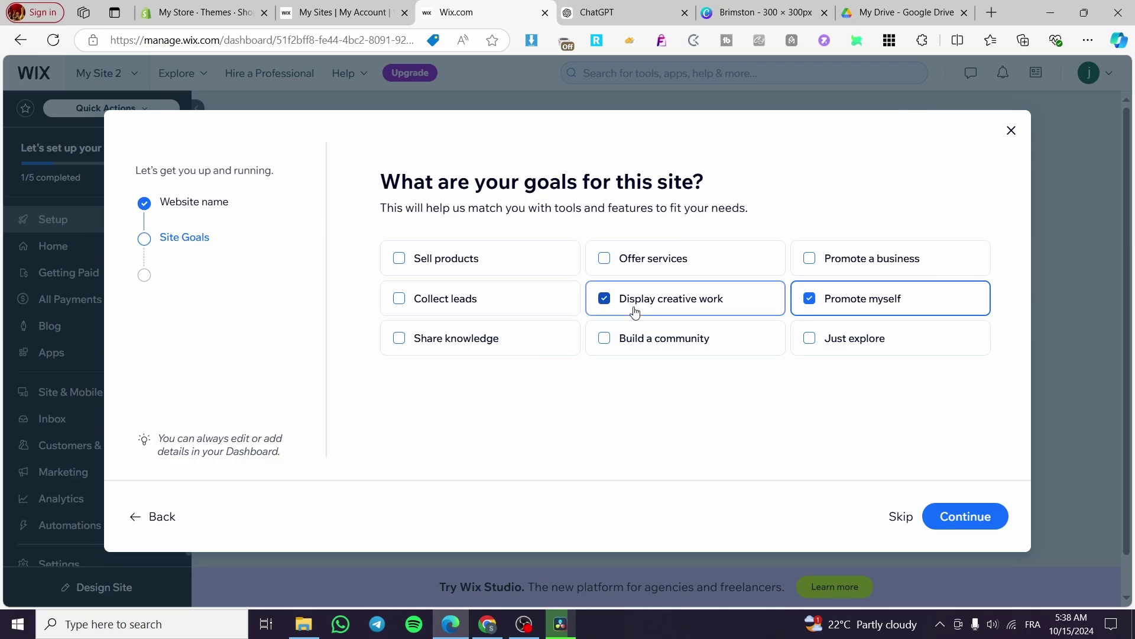
pyautogui.click(672, 343)
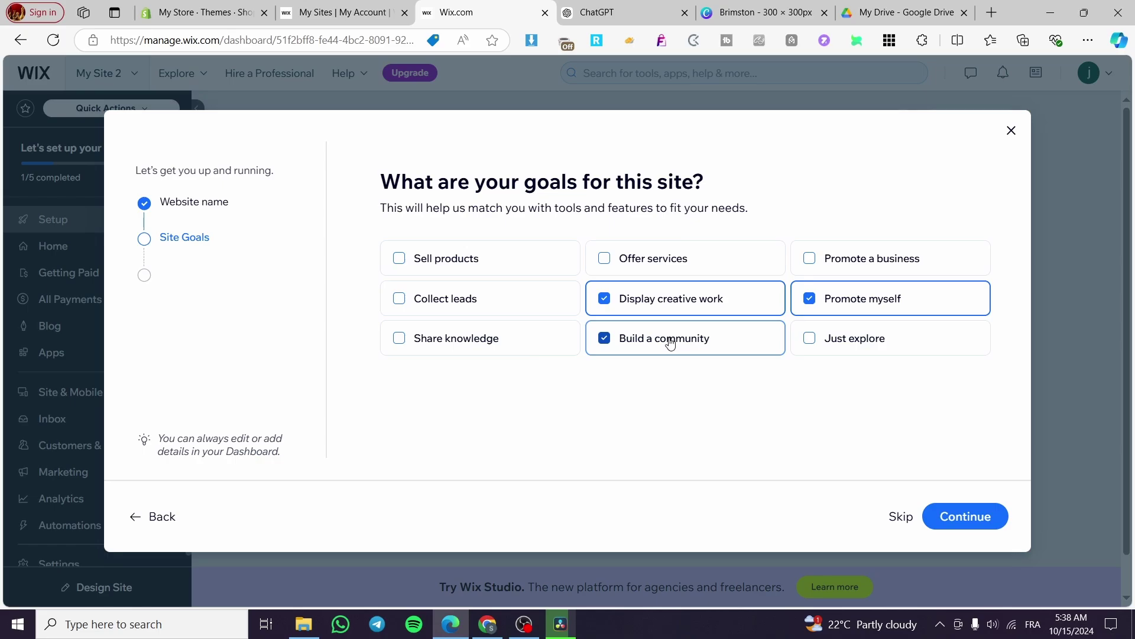
pyautogui.click(527, 351)
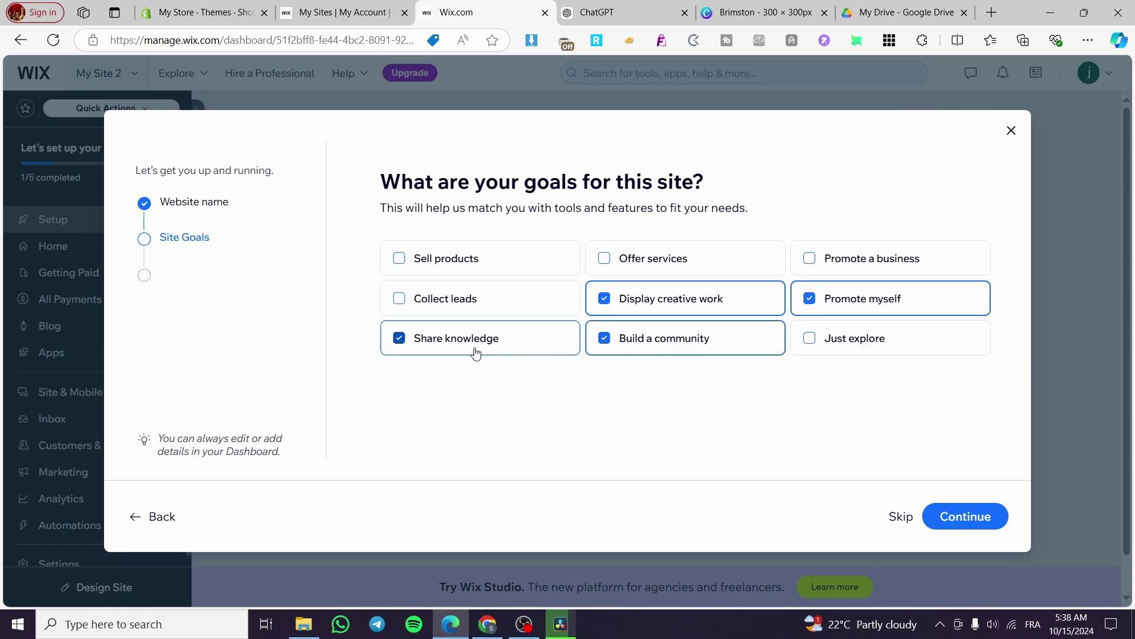
pyautogui.click(500, 312)
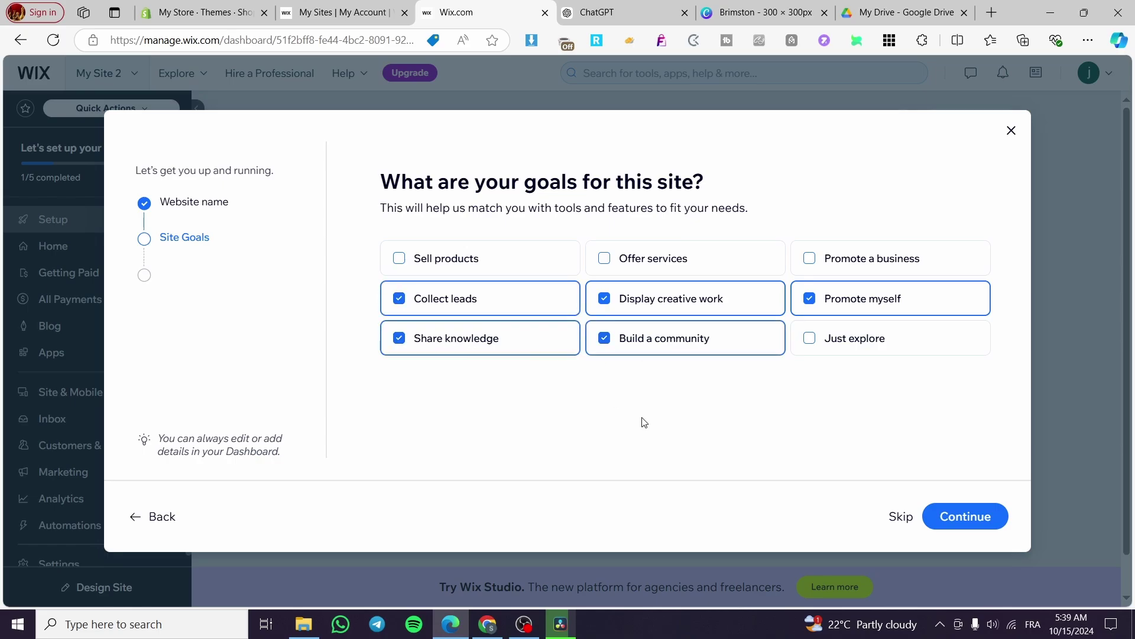
pyautogui.click(1001, 528)
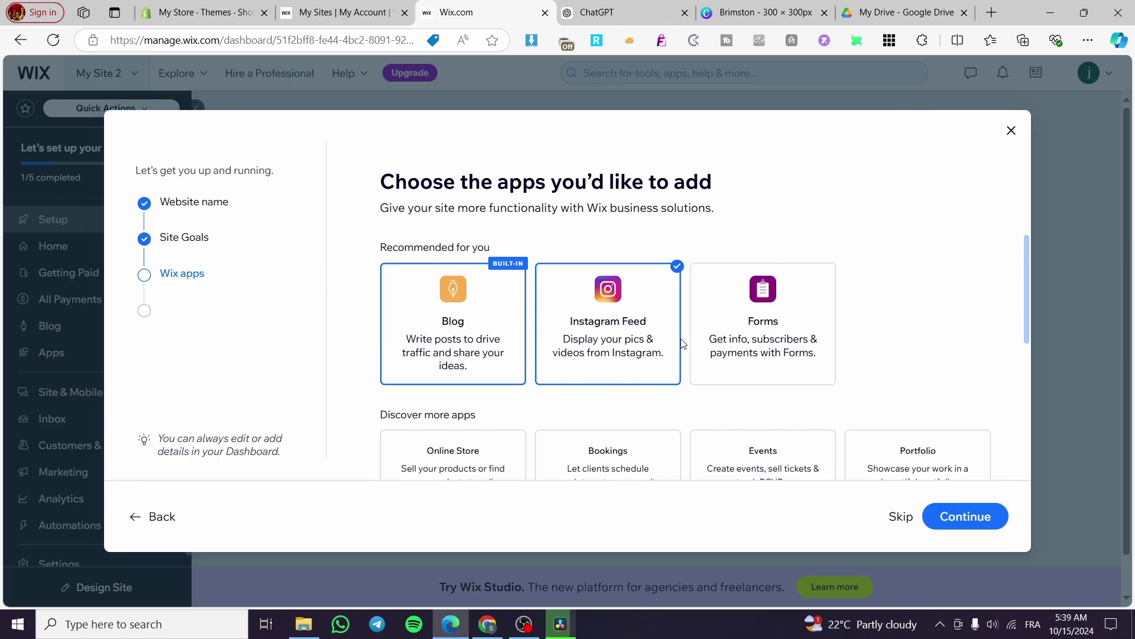
# - Accept the Blog and Instagram Feed apps and continue to the Jacks Socials dashboard
pyautogui.scroll(-4, 728, 400)
pyautogui.scroll(4, 729, 400)
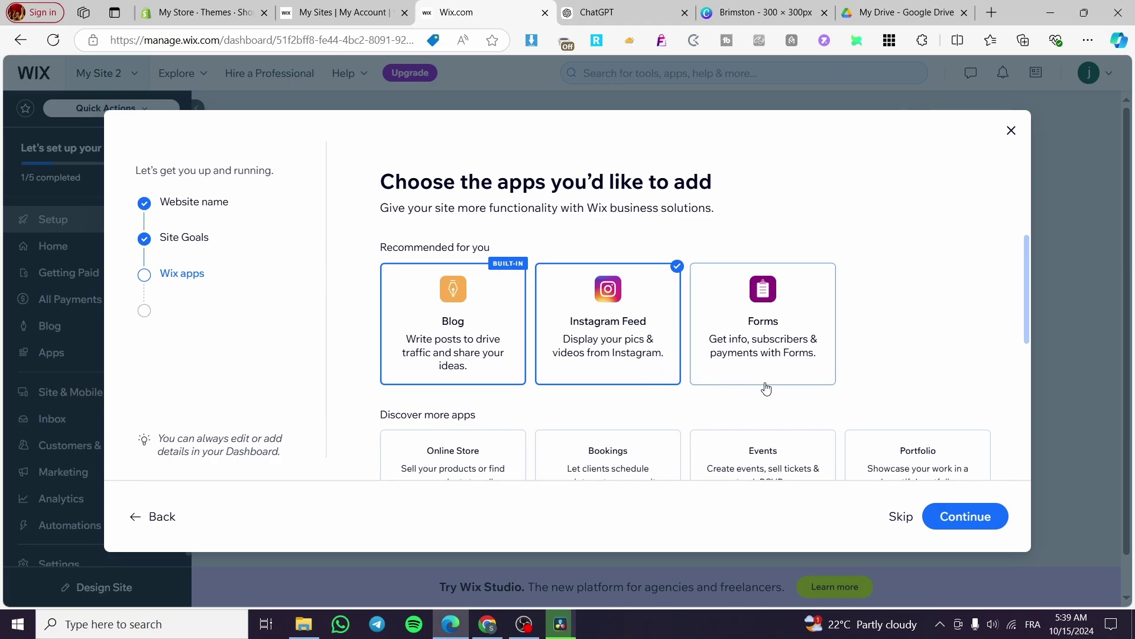
pyautogui.scroll(-3, 768, 378)
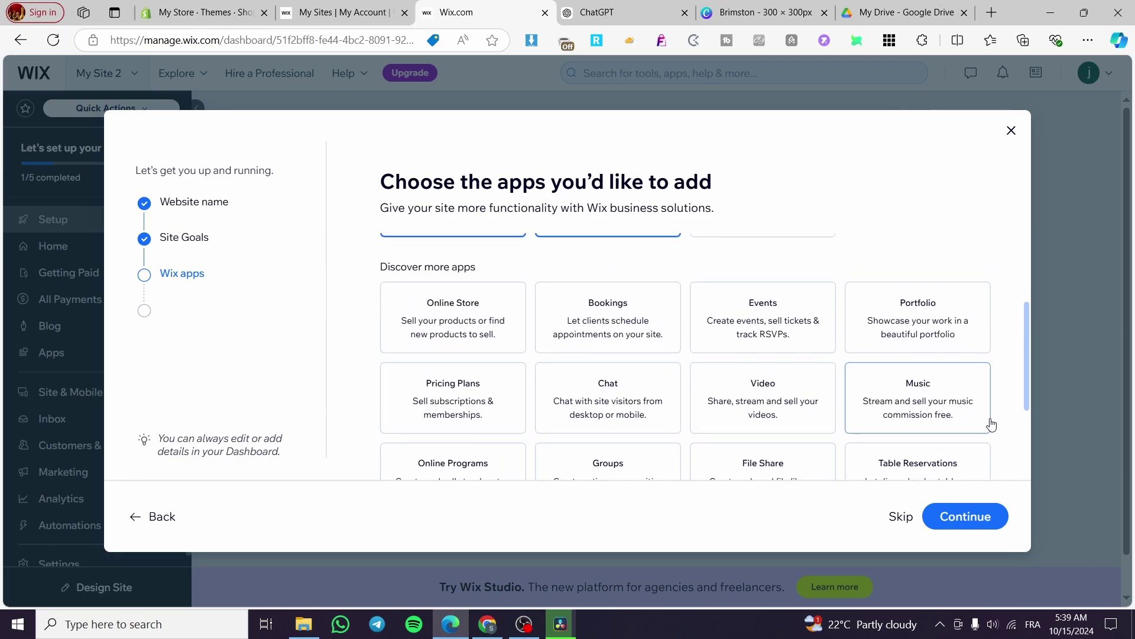
pyautogui.click(991, 516)
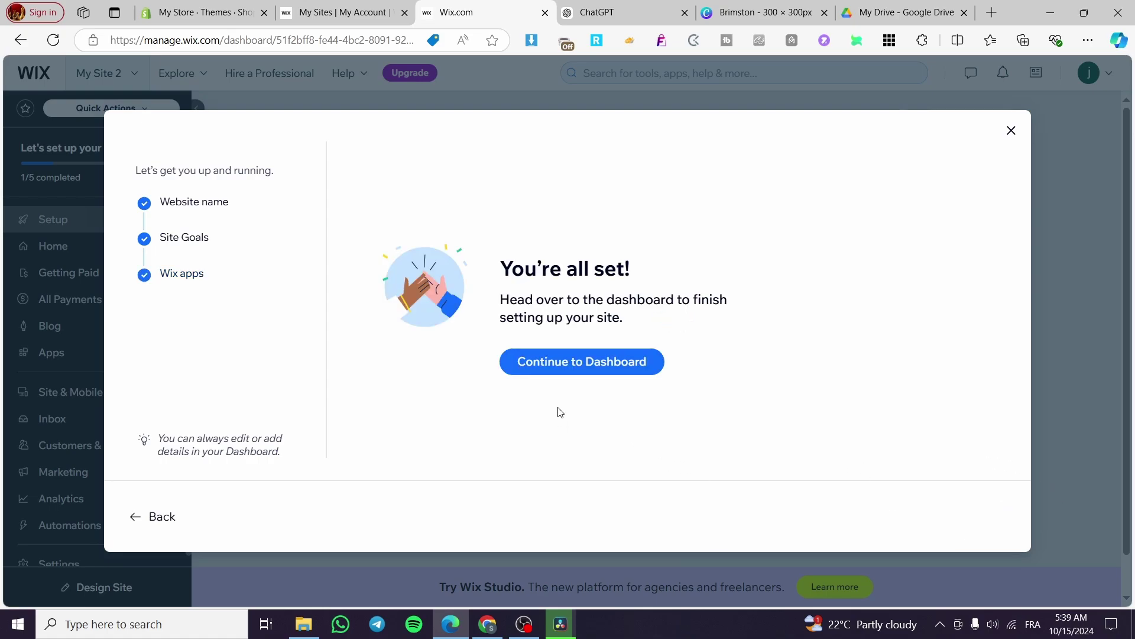
pyautogui.click(587, 364)
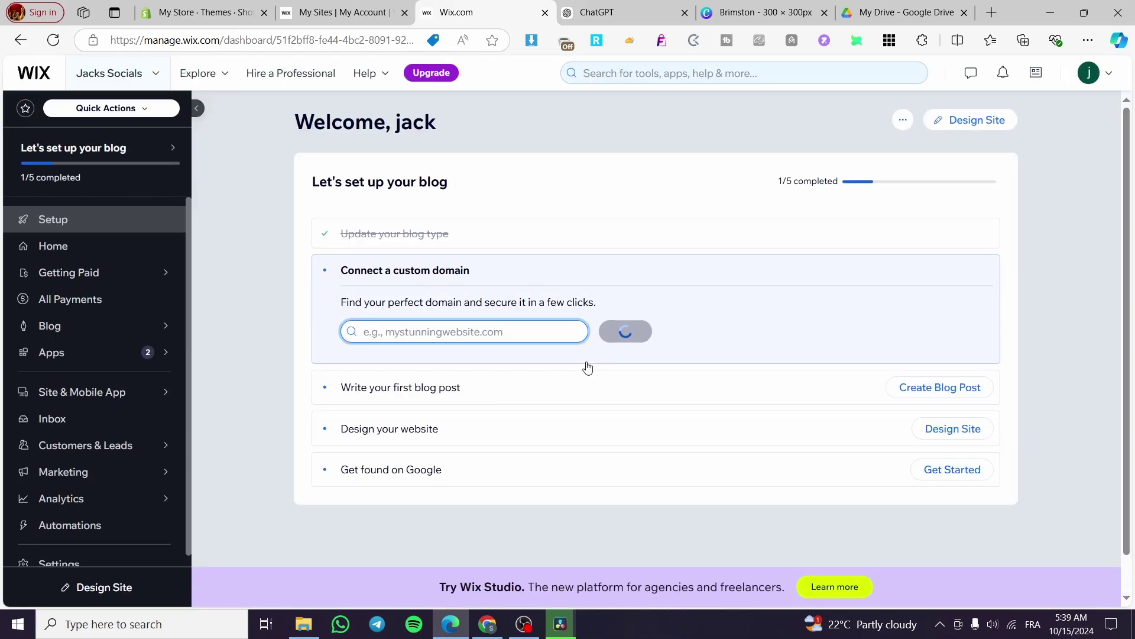
# - Dismiss the Wix Studio promo and reach the template-or-AI design choice
pyautogui.click(975, 123)
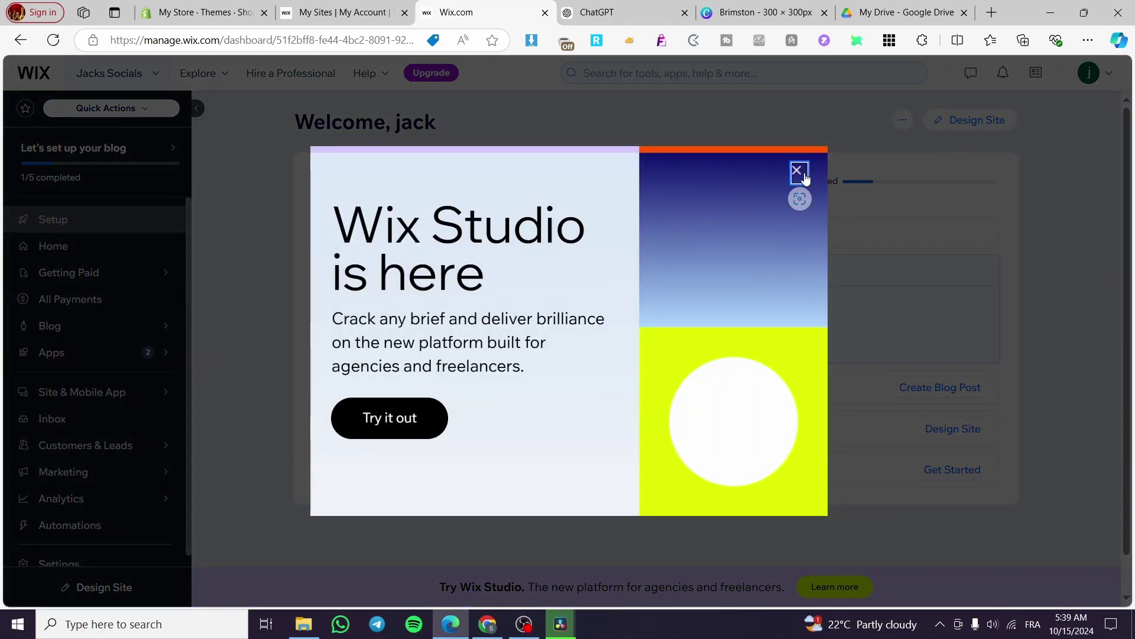
pyautogui.click(801, 172)
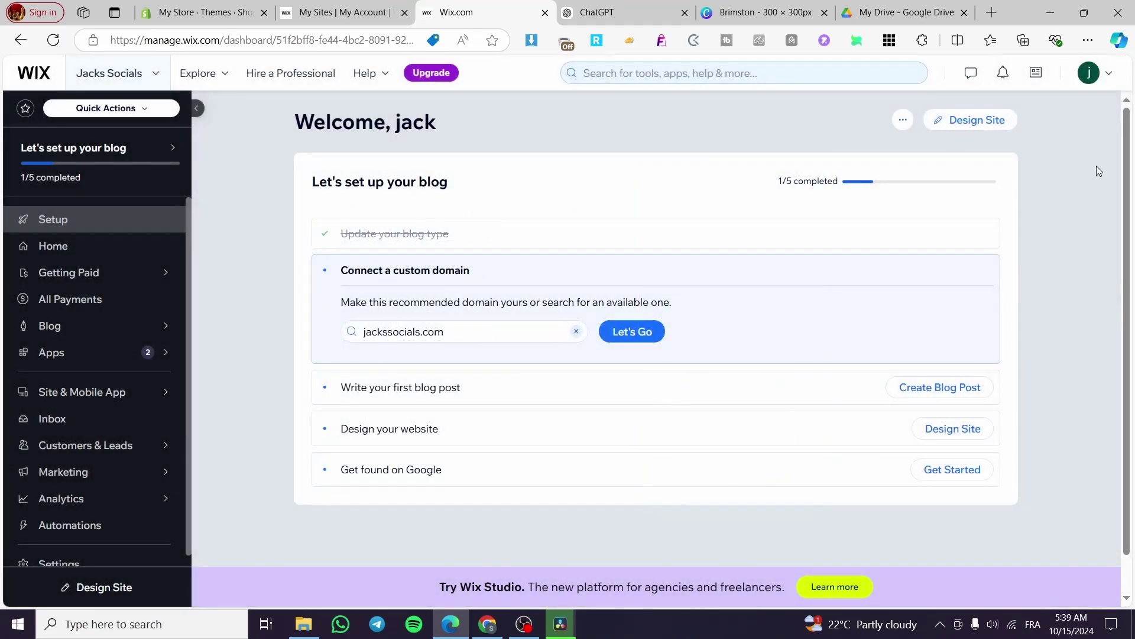
pyautogui.click(972, 120)
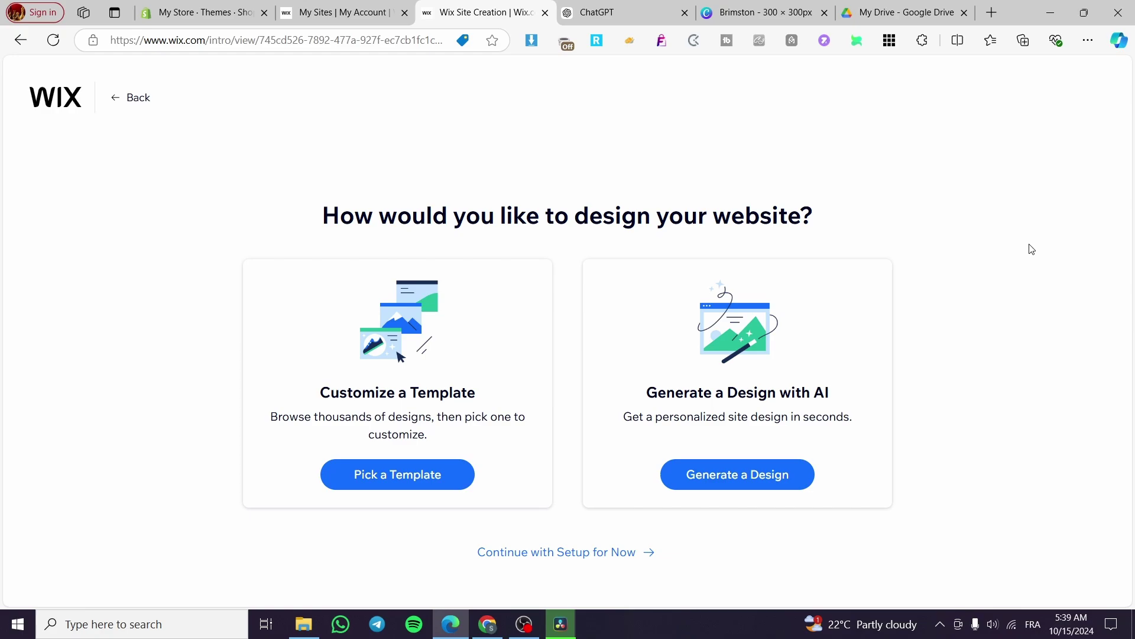
# - Choose a template design and open the Community Blog & Forum template in the Editor
pyautogui.click(380, 488)
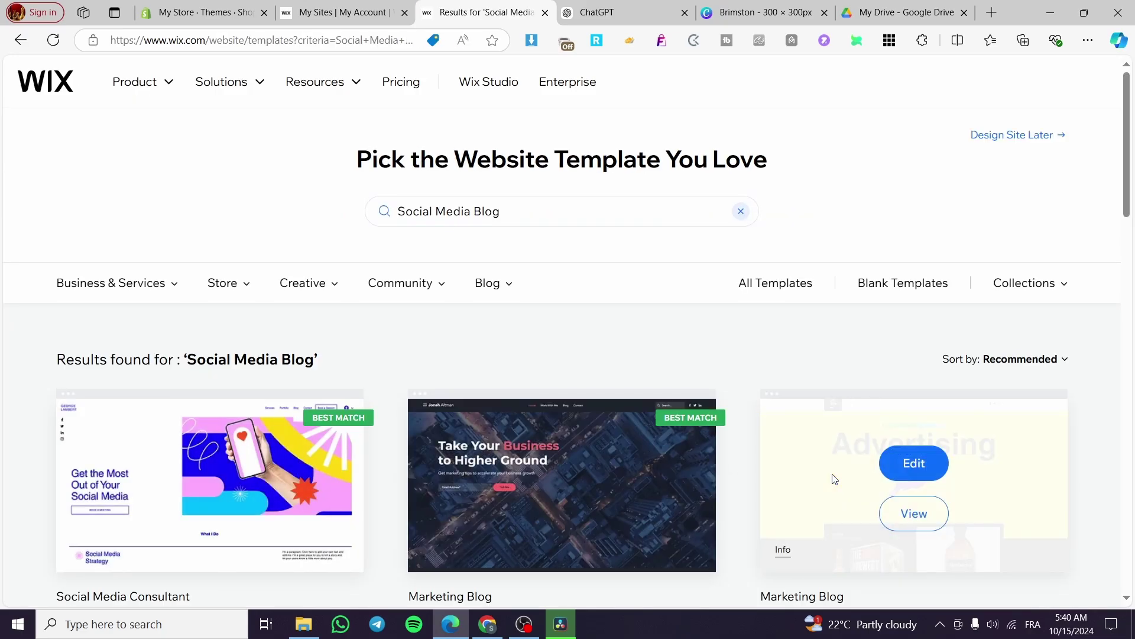
pyautogui.scroll(-2, 957, 359)
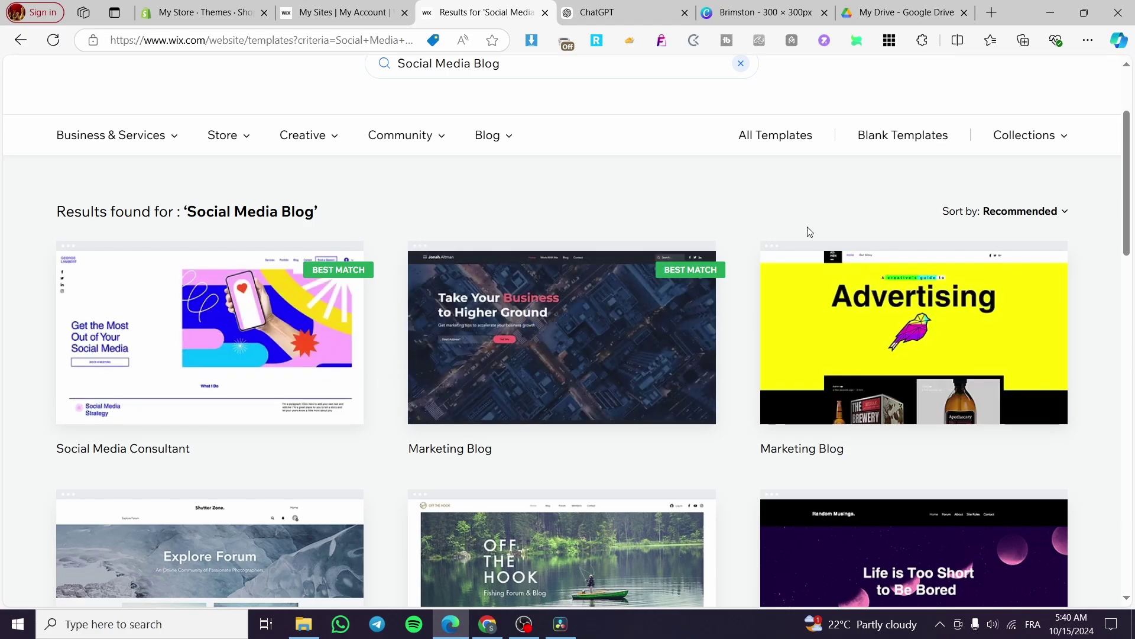
pyautogui.scroll(-2, 1126, 324)
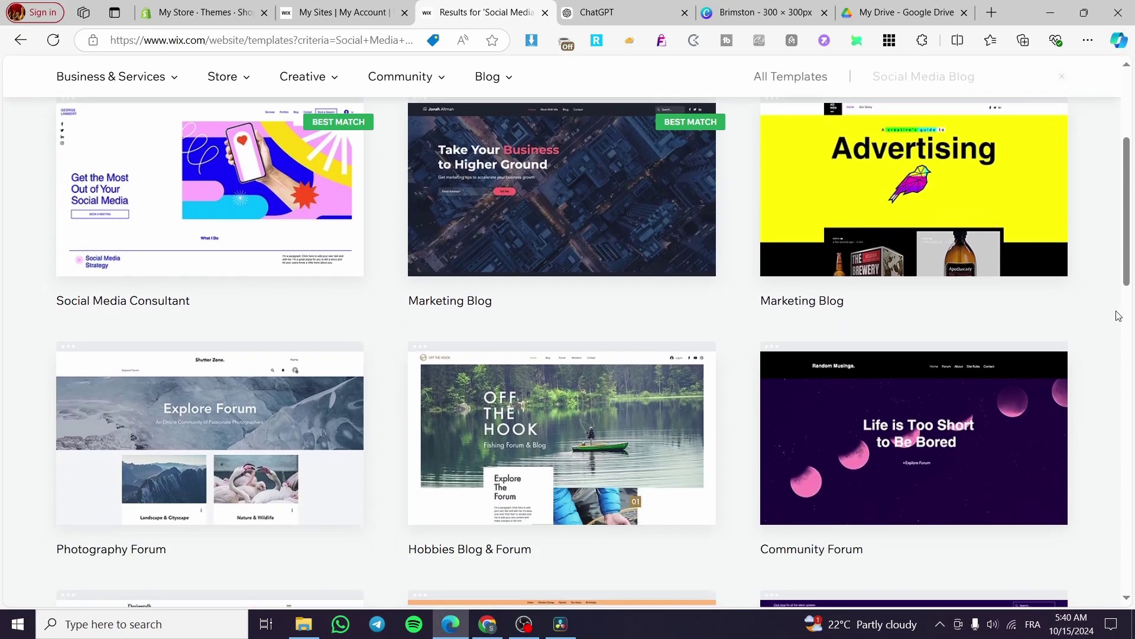
pyautogui.scroll(-5, 1094, 391)
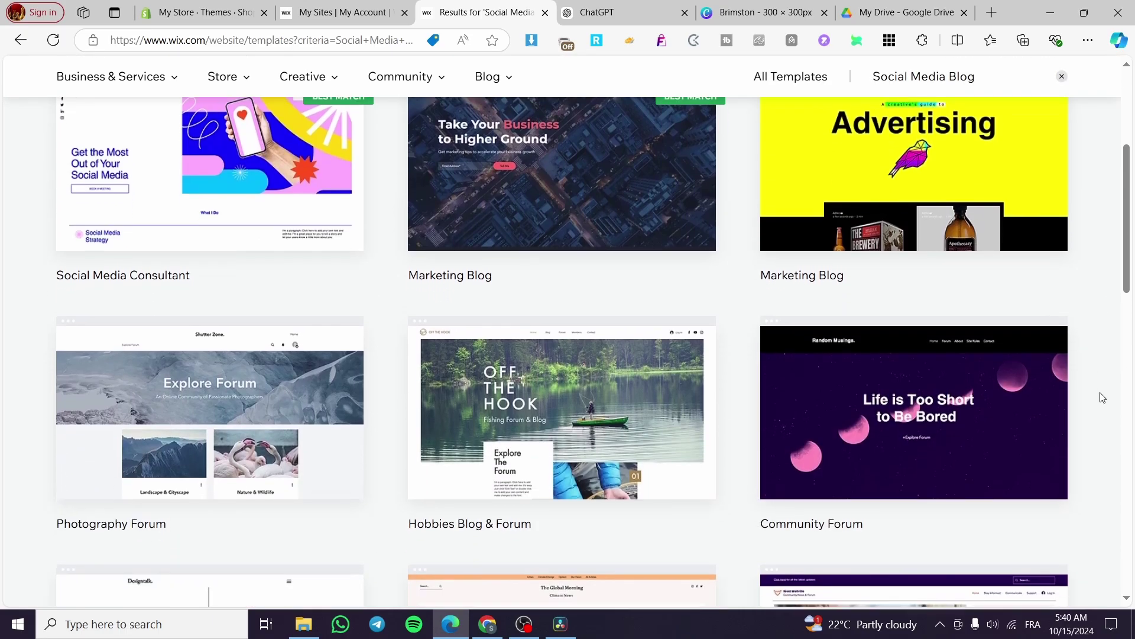
pyautogui.scroll(-2, 1093, 389)
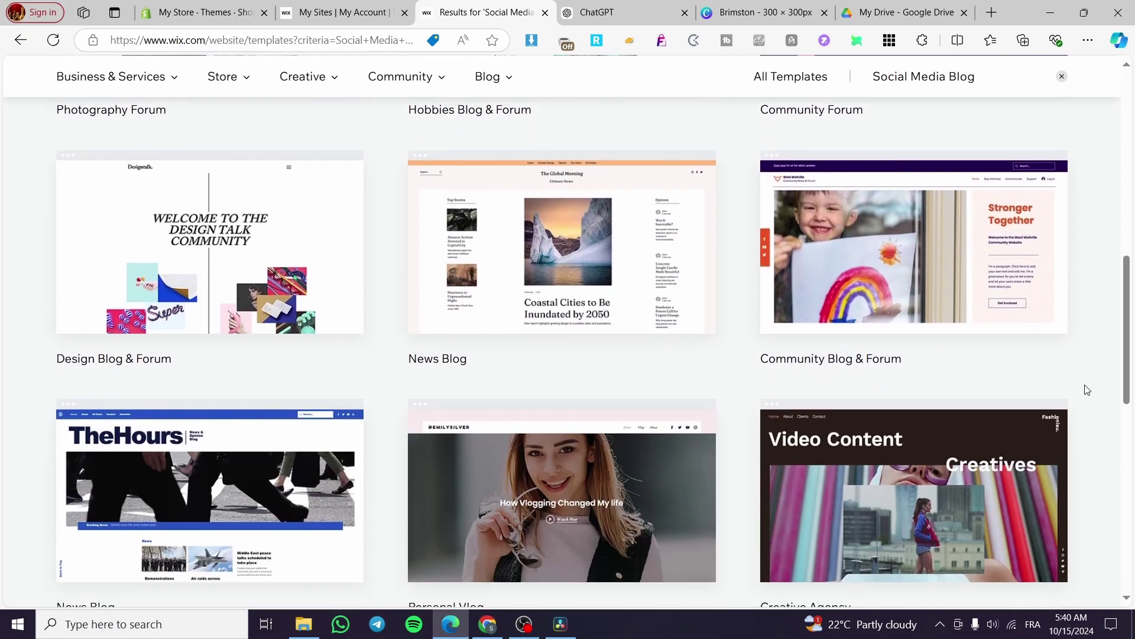
pyautogui.scroll(-3, 1072, 393)
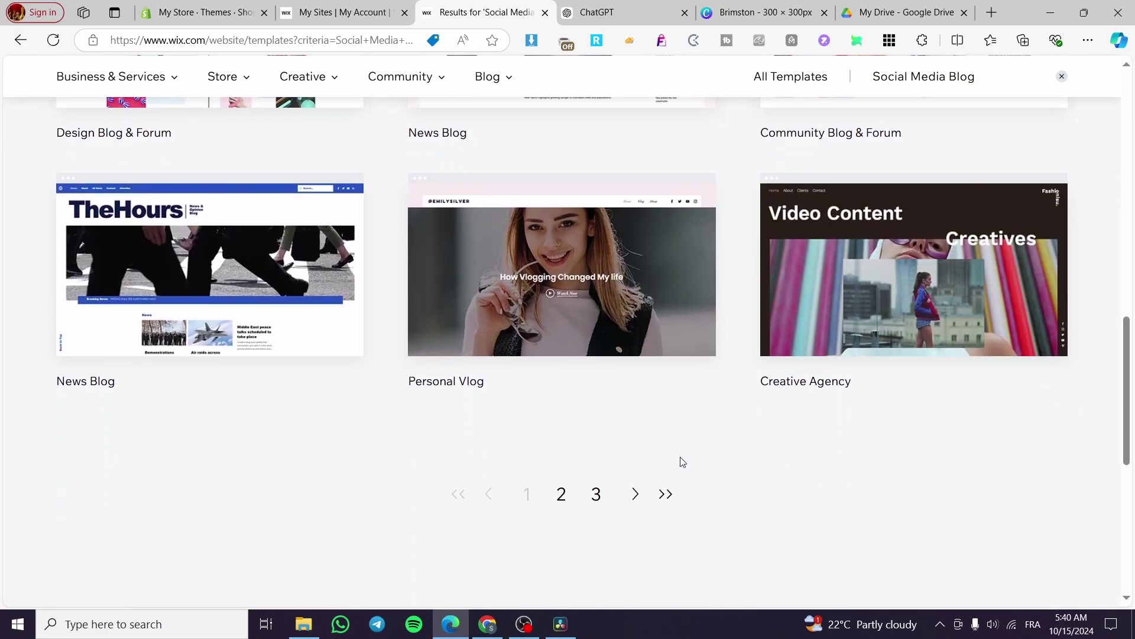
pyautogui.scroll(3, 668, 457)
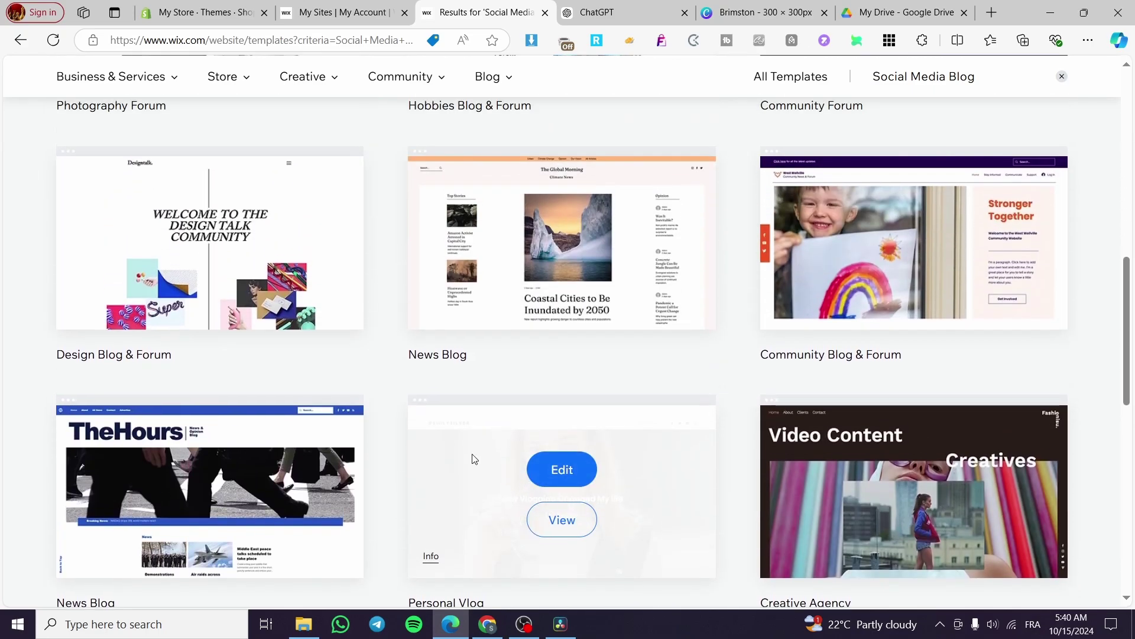
pyautogui.scroll(1, 232, 393)
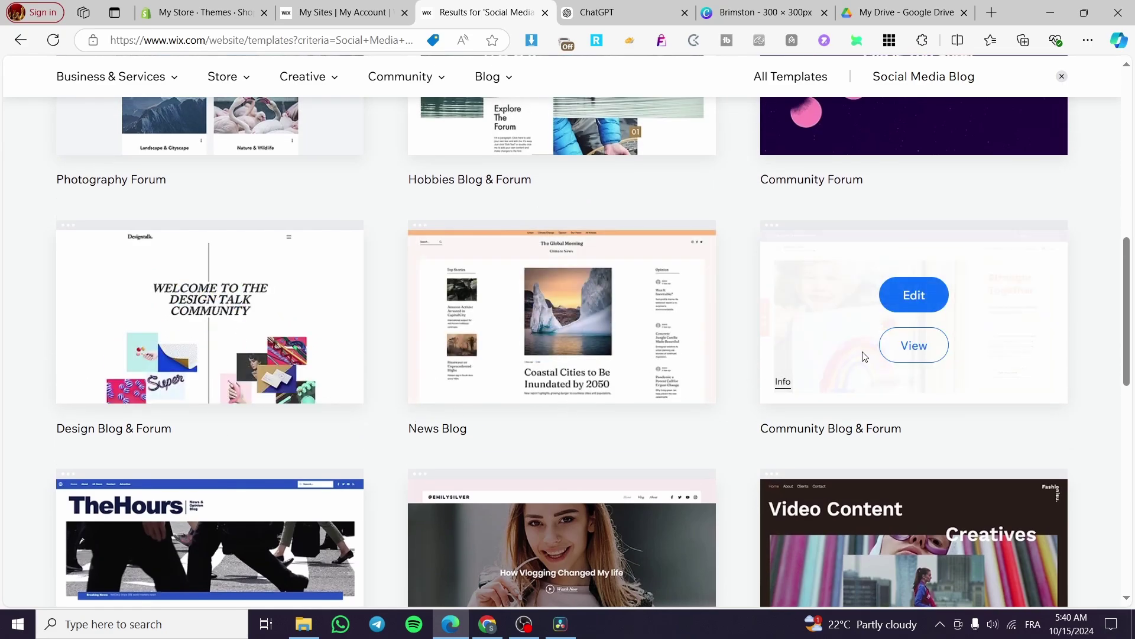
pyautogui.scroll(2, 273, 345)
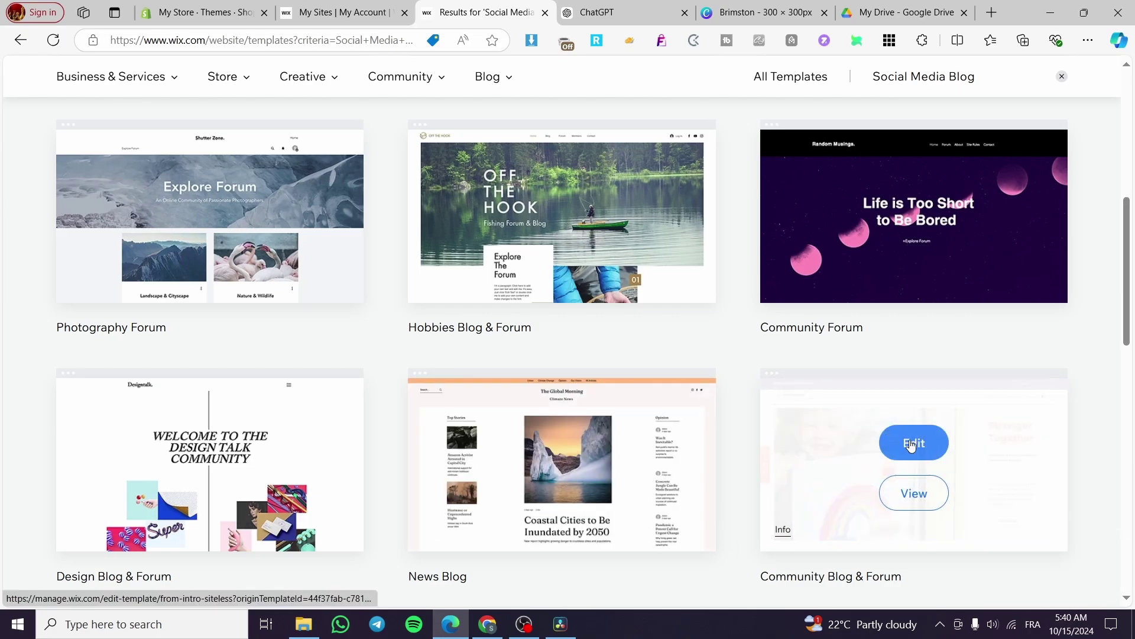
pyautogui.click(911, 444)
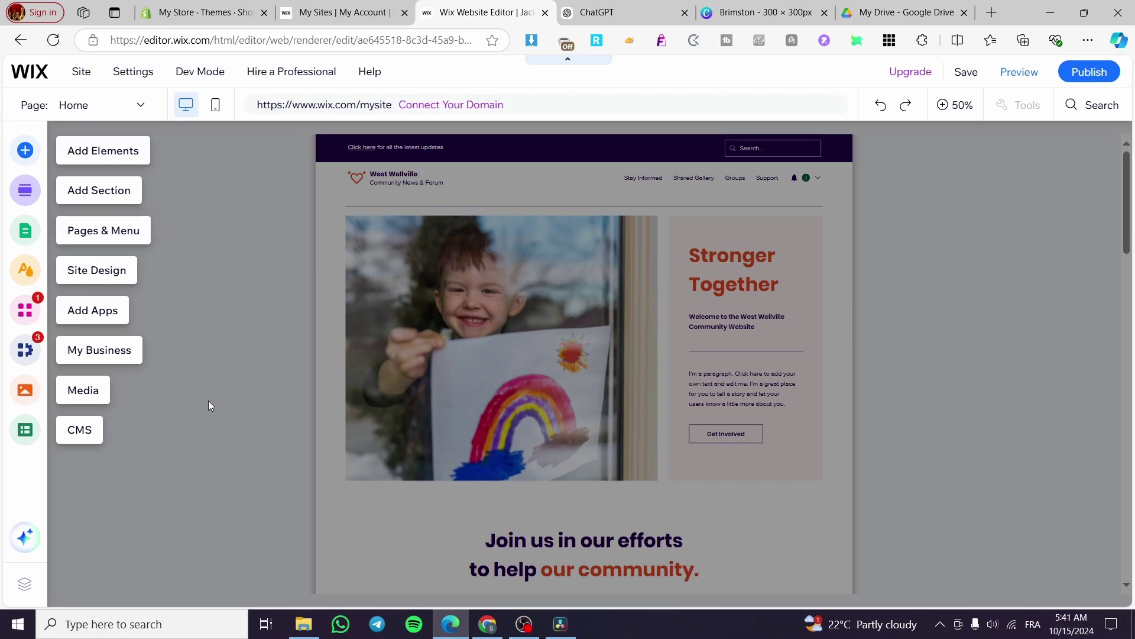
# - Dismiss the editor intro overlay and browse Add Elements to the Blog options
pyautogui.click(251, 318)
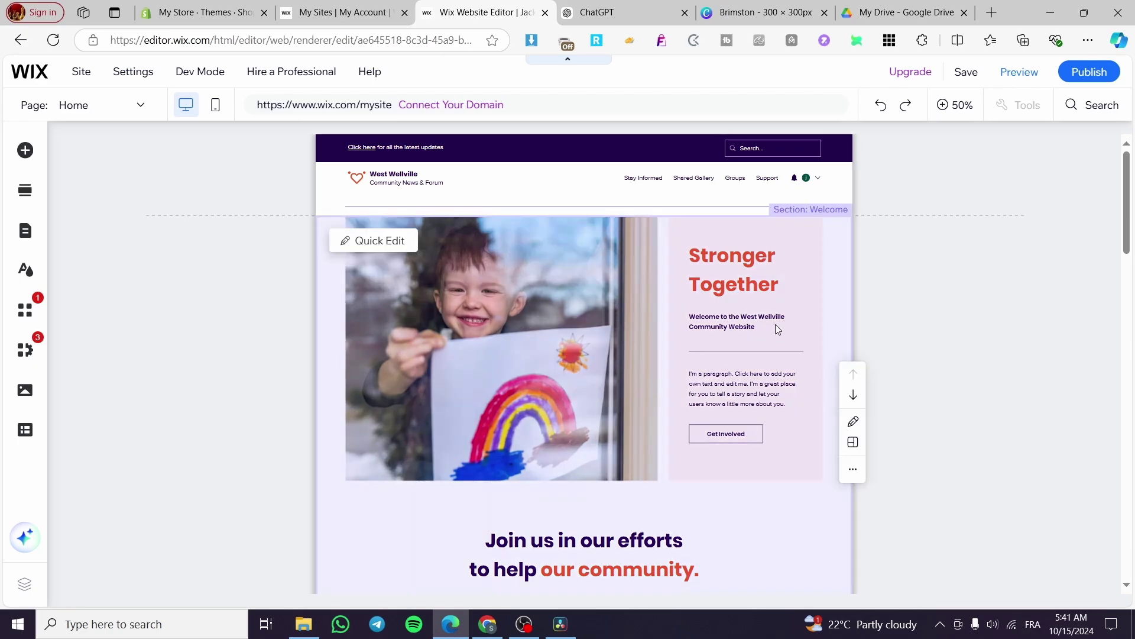
pyautogui.scroll(-12, 775, 324)
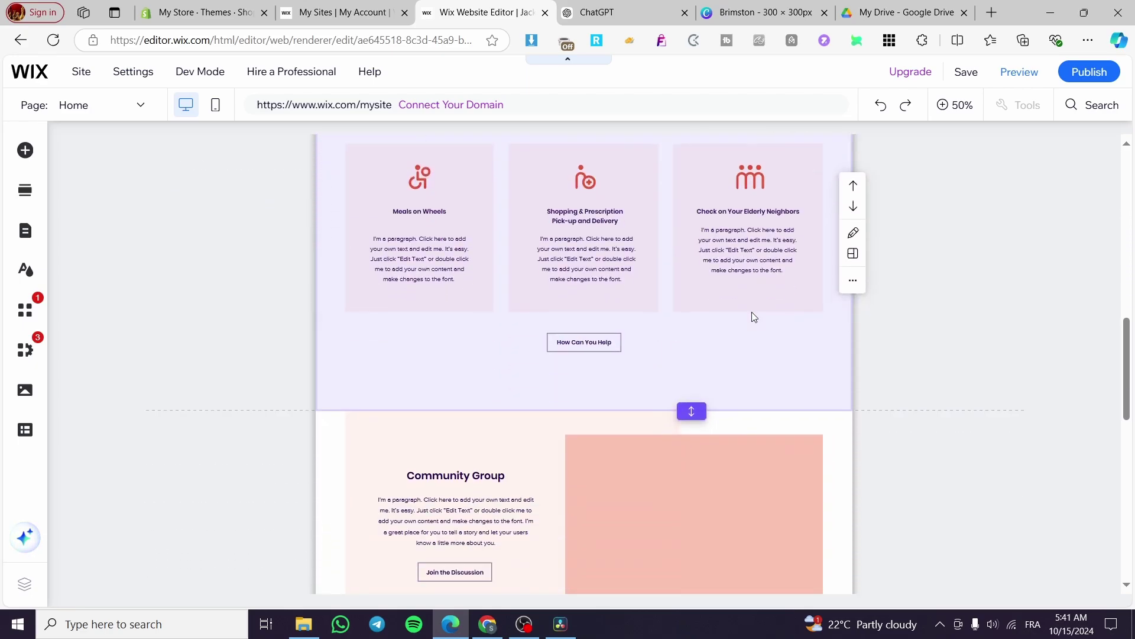
pyautogui.scroll(-5, 754, 317)
pyautogui.scroll(17, 777, 313)
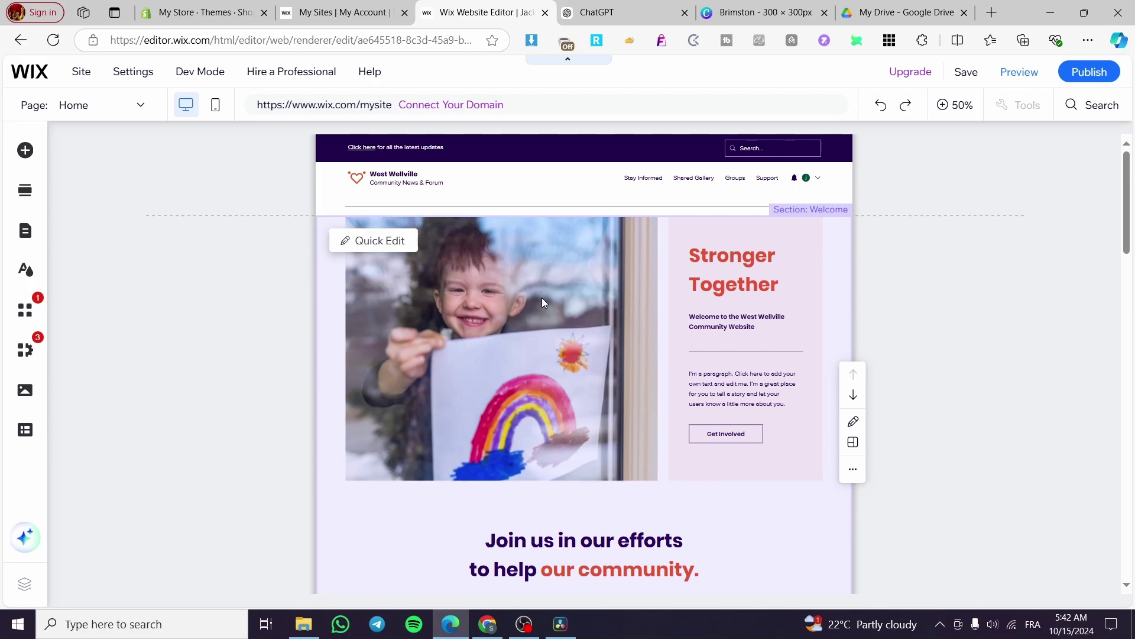
pyautogui.click(25, 151)
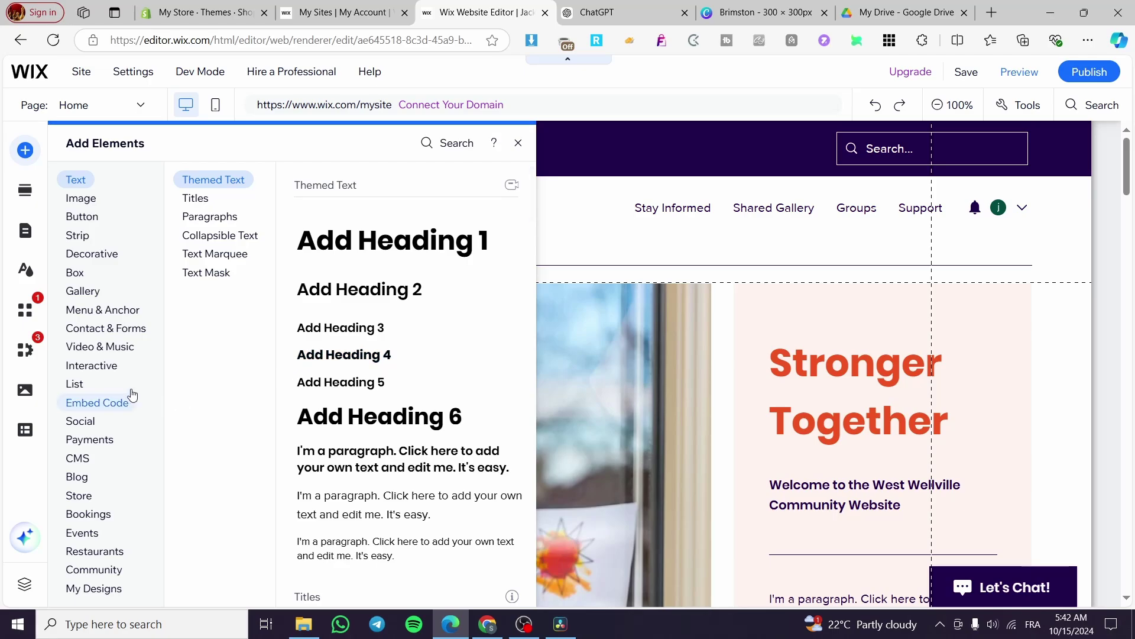
pyautogui.click(82, 216)
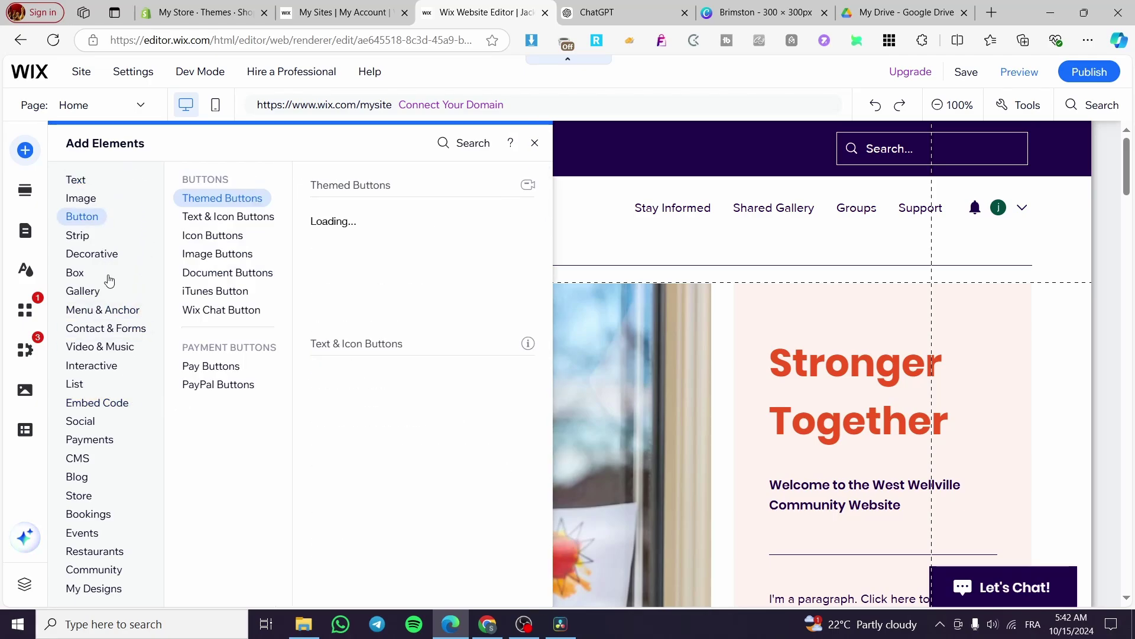
pyautogui.click(85, 482)
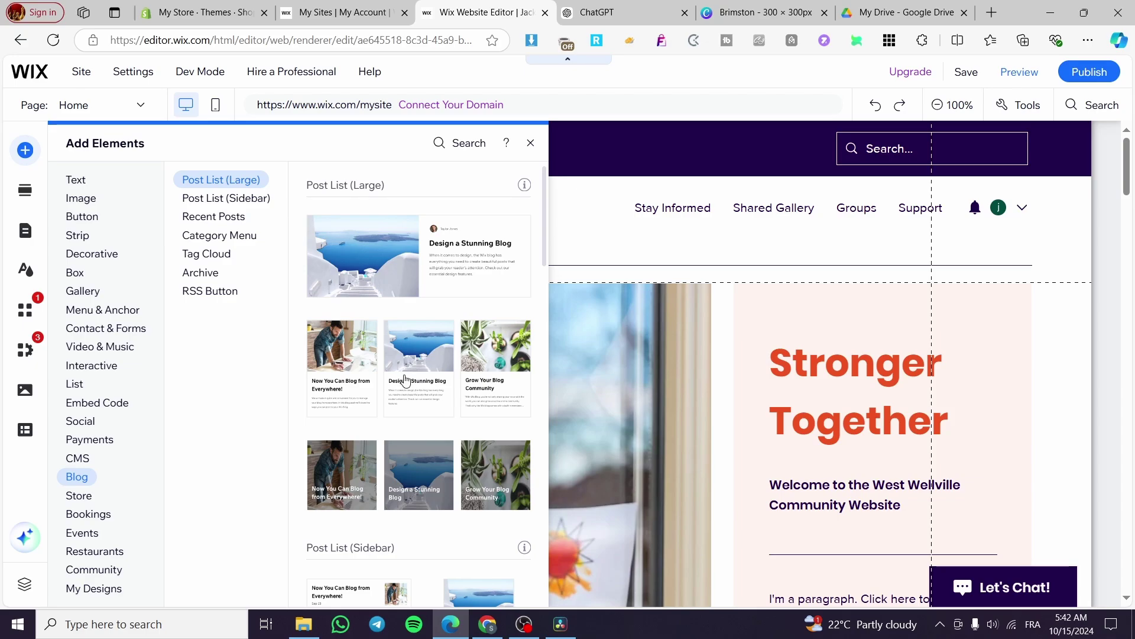
# - Drag a Post List (Large) onto the Welcome section, then delete it
pyautogui.moveTo(405, 380); pyautogui.dragTo(521, 458)
pyautogui.scroll(-6, 522, 458)
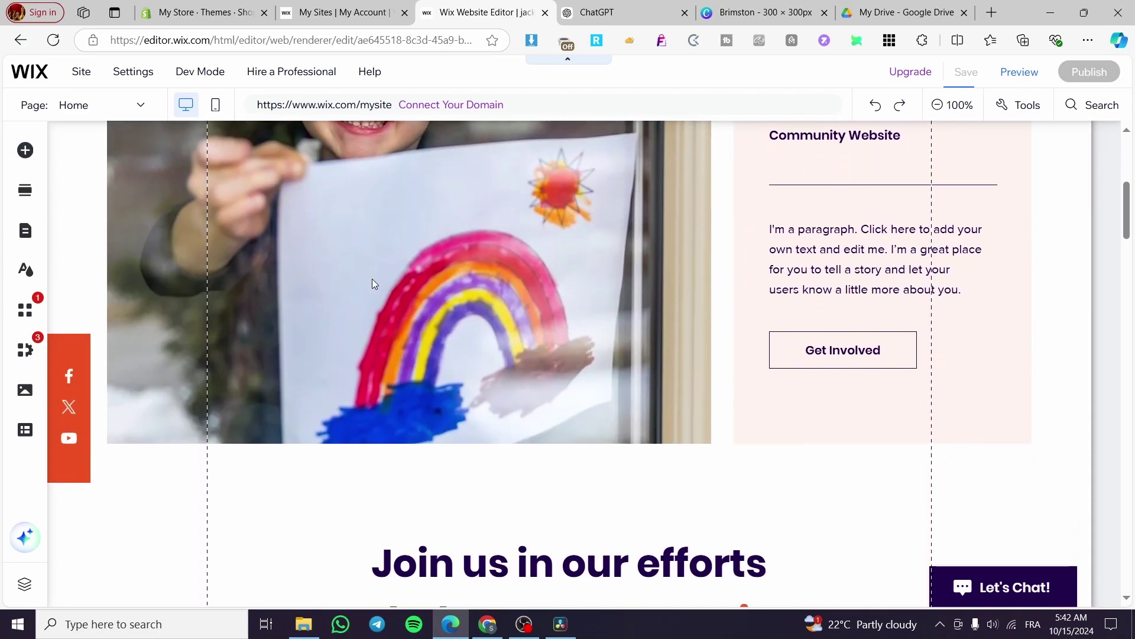
pyautogui.scroll(7, 402, 263)
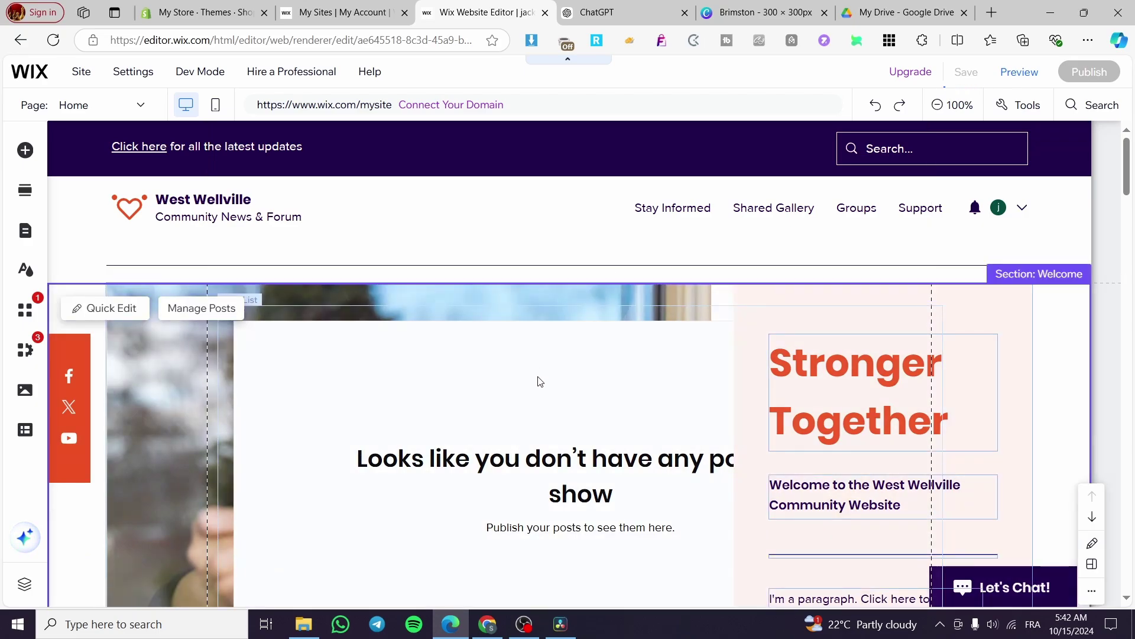
pyautogui.click(539, 382)
pyautogui.press('Delete')
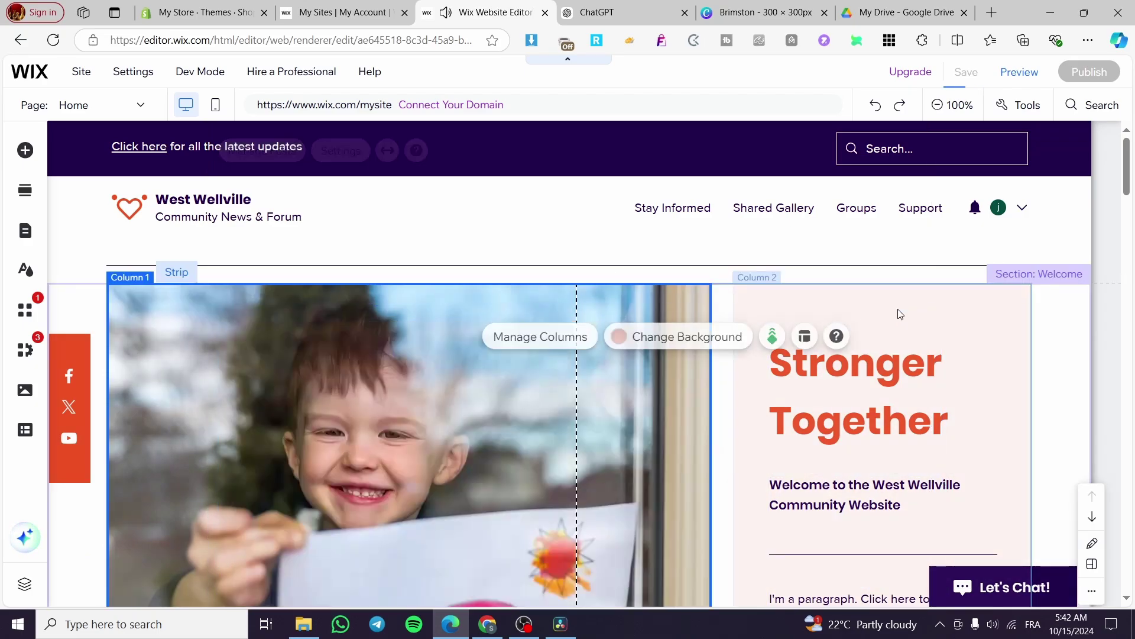
pyautogui.scroll(-7, 887, 331)
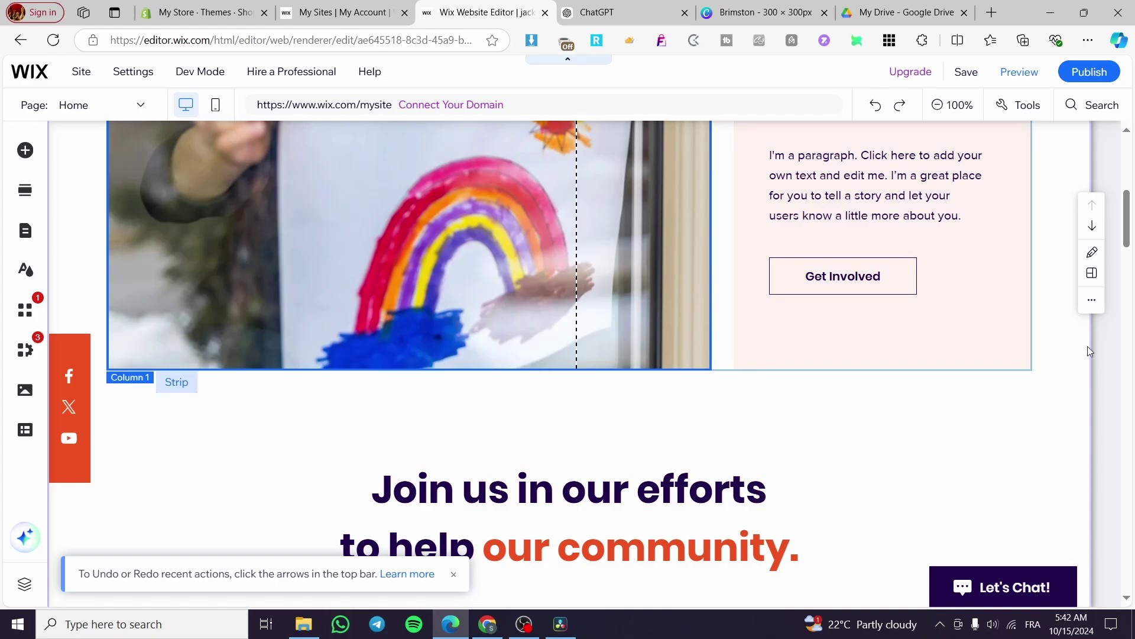
# - Insert a blank section at the page top, move it down a slot and back up
pyautogui.click(26, 191)
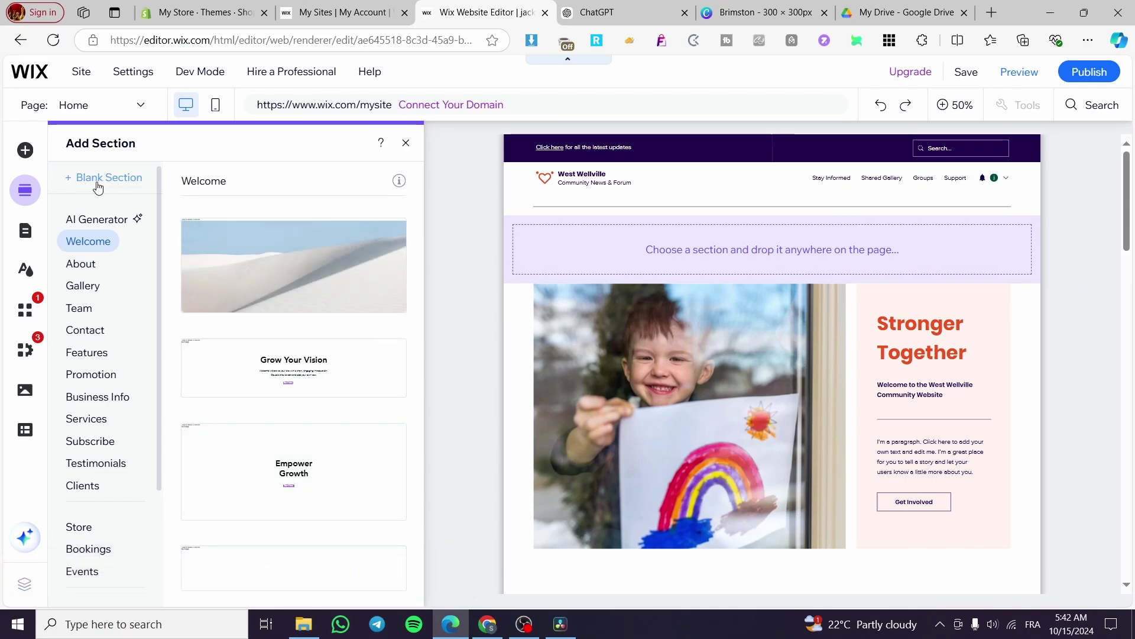
pyautogui.click(98, 184)
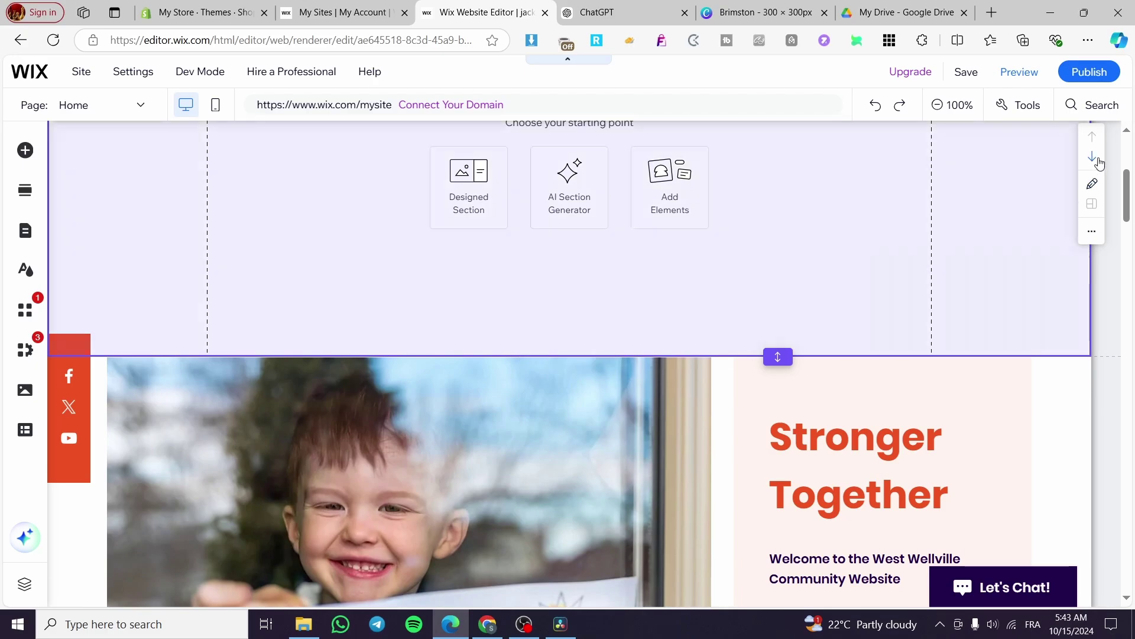
pyautogui.click(1093, 157)
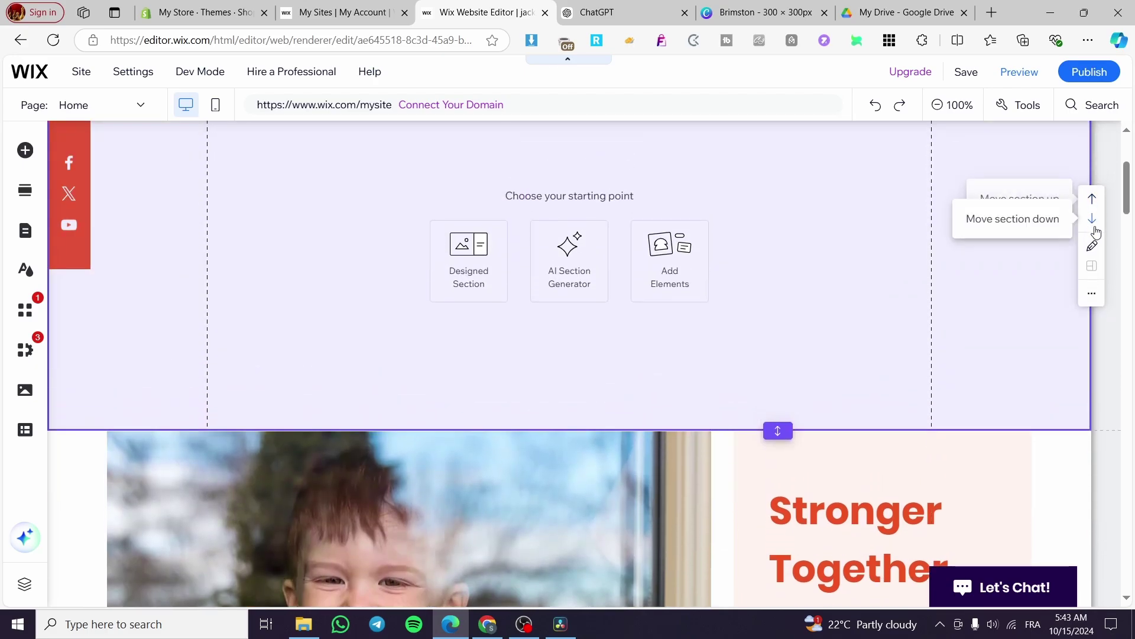
pyautogui.scroll(4, 698, 384)
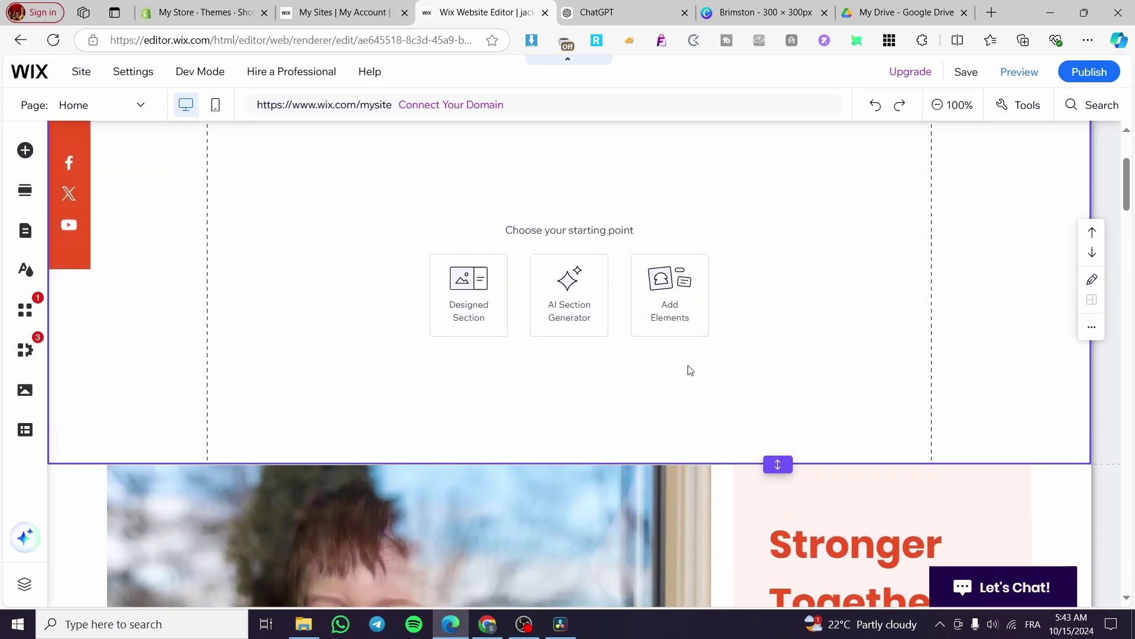
pyautogui.scroll(-5, 687, 365)
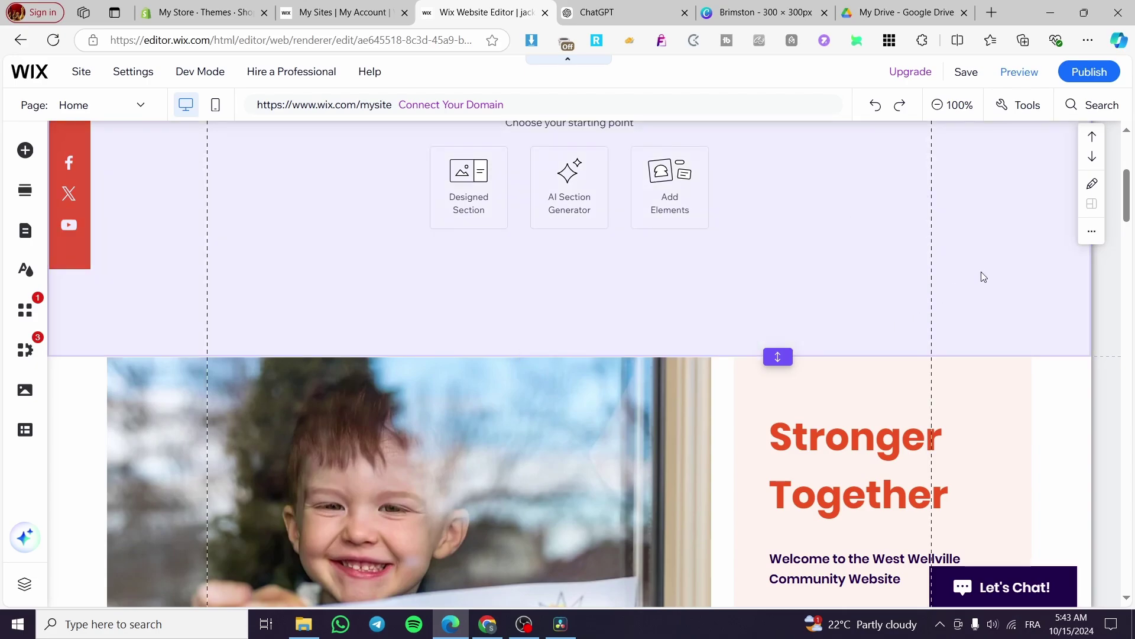
pyautogui.click(1093, 136)
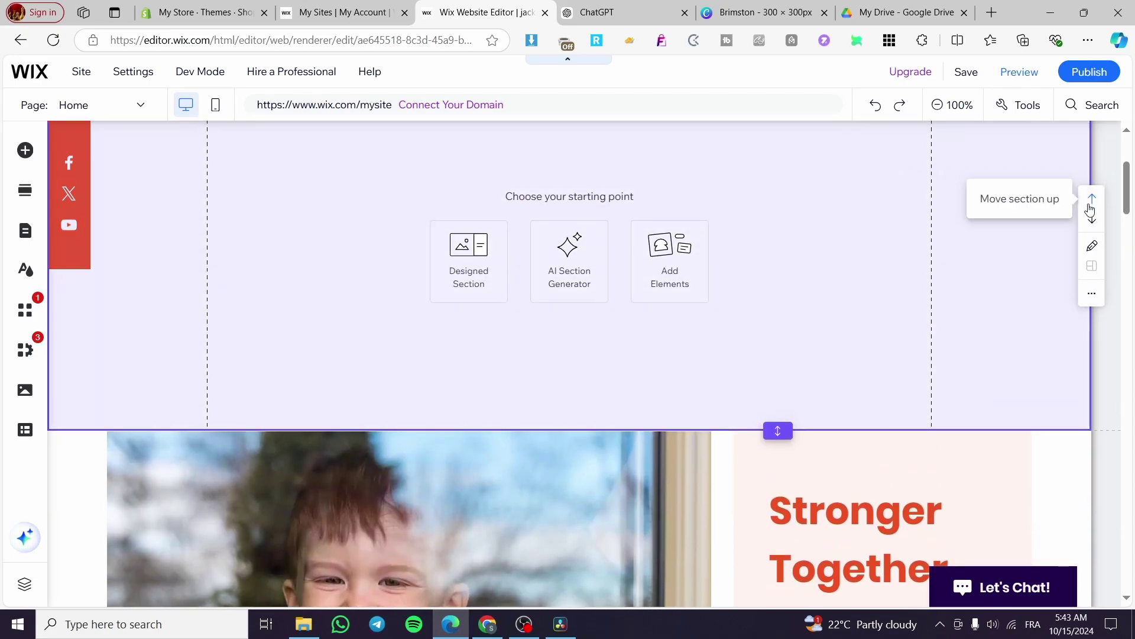
# - Delete that blank section and add a new one above Latest News
pyautogui.click(1092, 279)
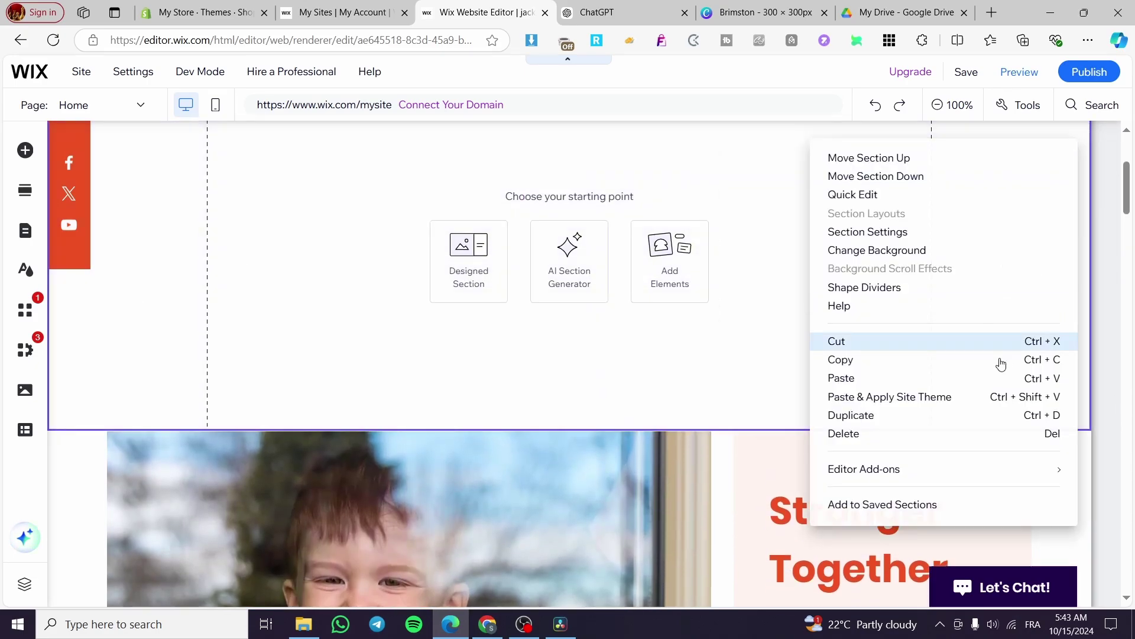
pyautogui.click(928, 433)
pyautogui.scroll(-12, 630, 399)
pyautogui.scroll(3, 567, 346)
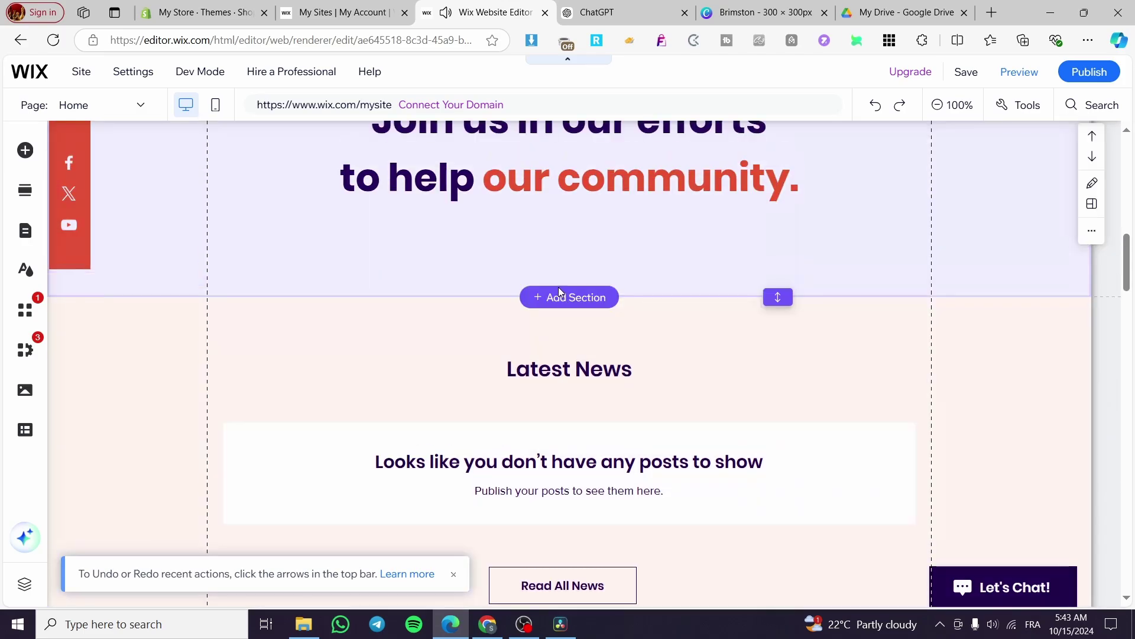
pyautogui.click(565, 300)
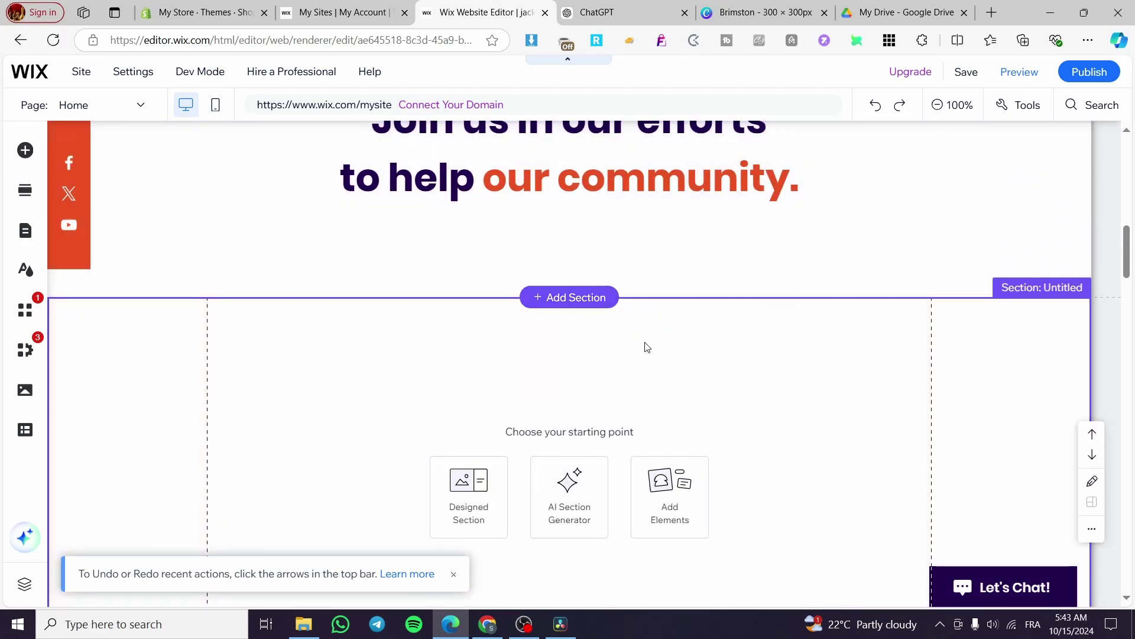
# - Drag a blog Post List into the untitled section and briefly open its Settings
pyautogui.click(23, 149)
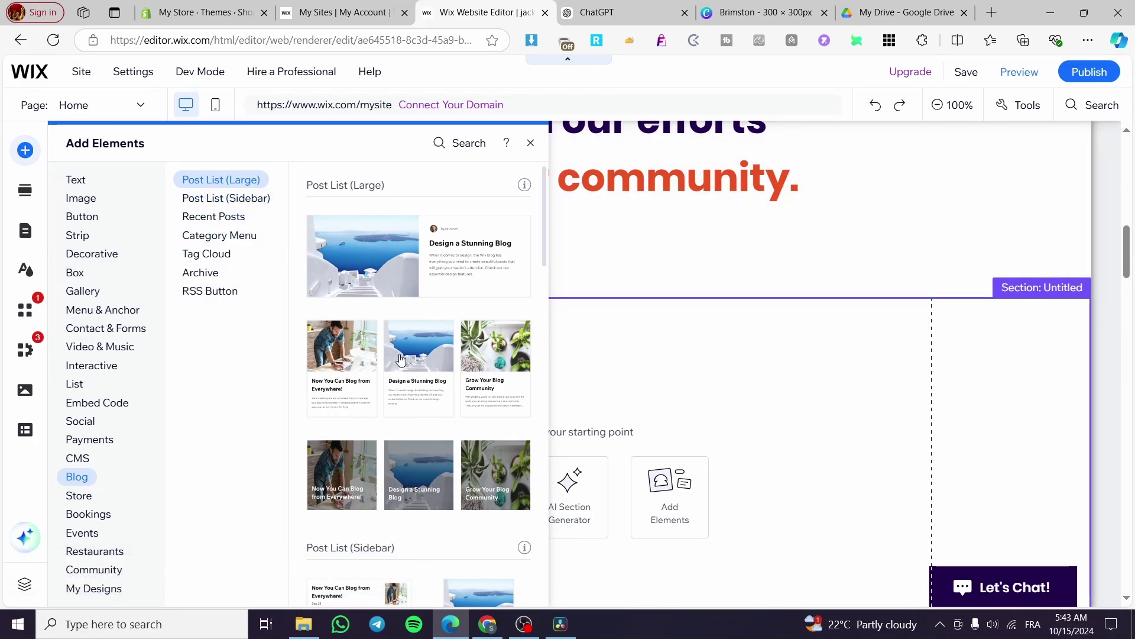
pyautogui.moveTo(401, 361); pyautogui.dragTo(473, 423)
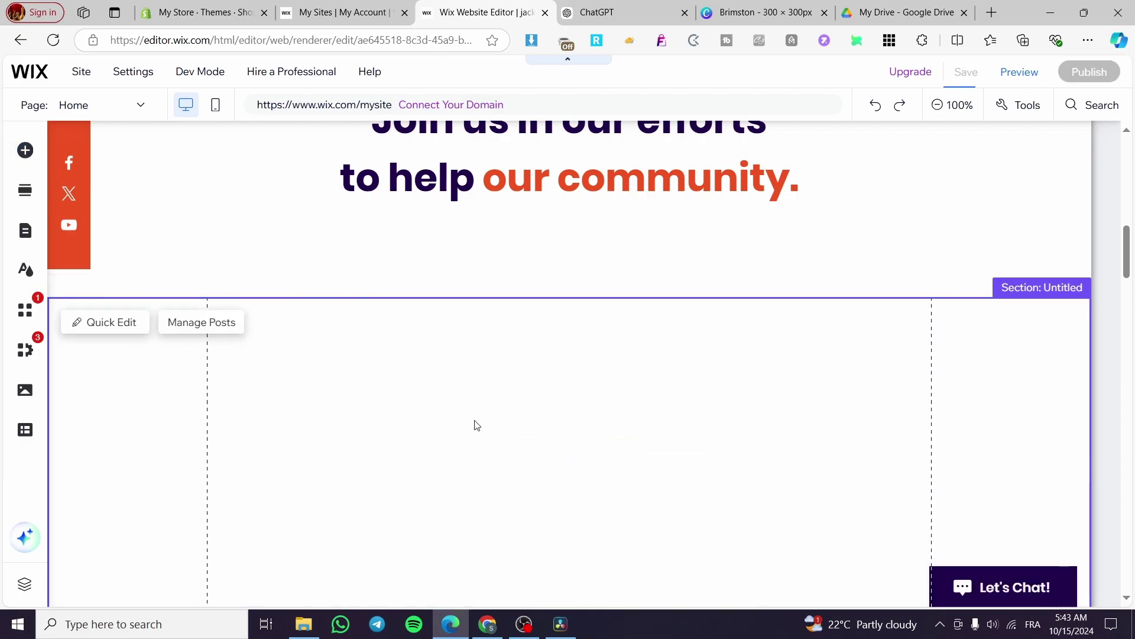
pyautogui.scroll(-5, 526, 417)
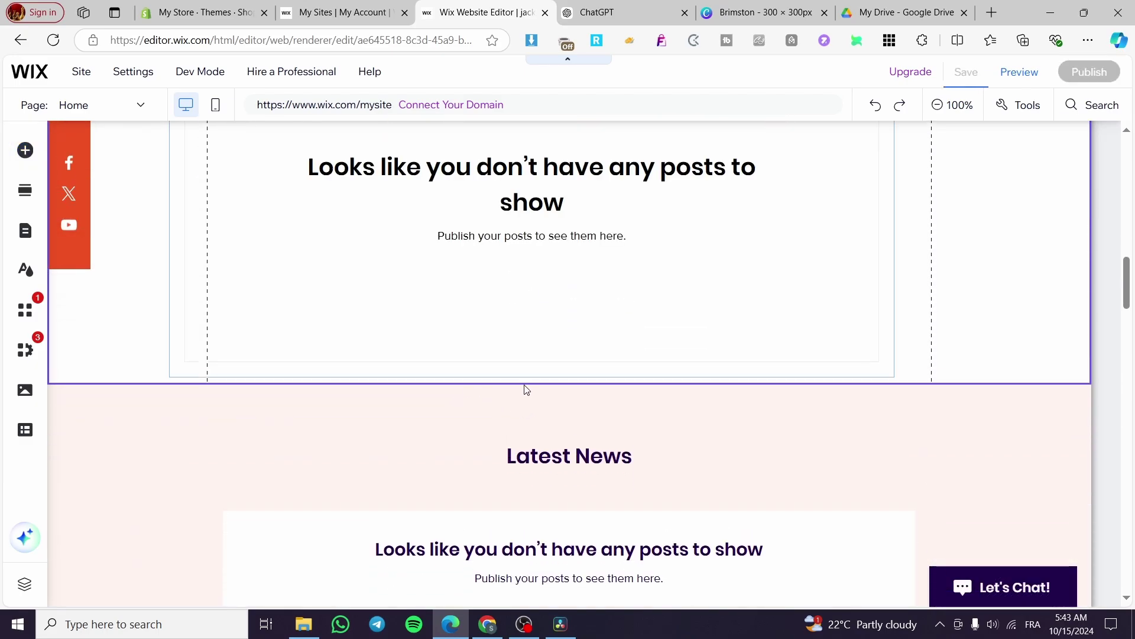
pyautogui.scroll(3, 416, 328)
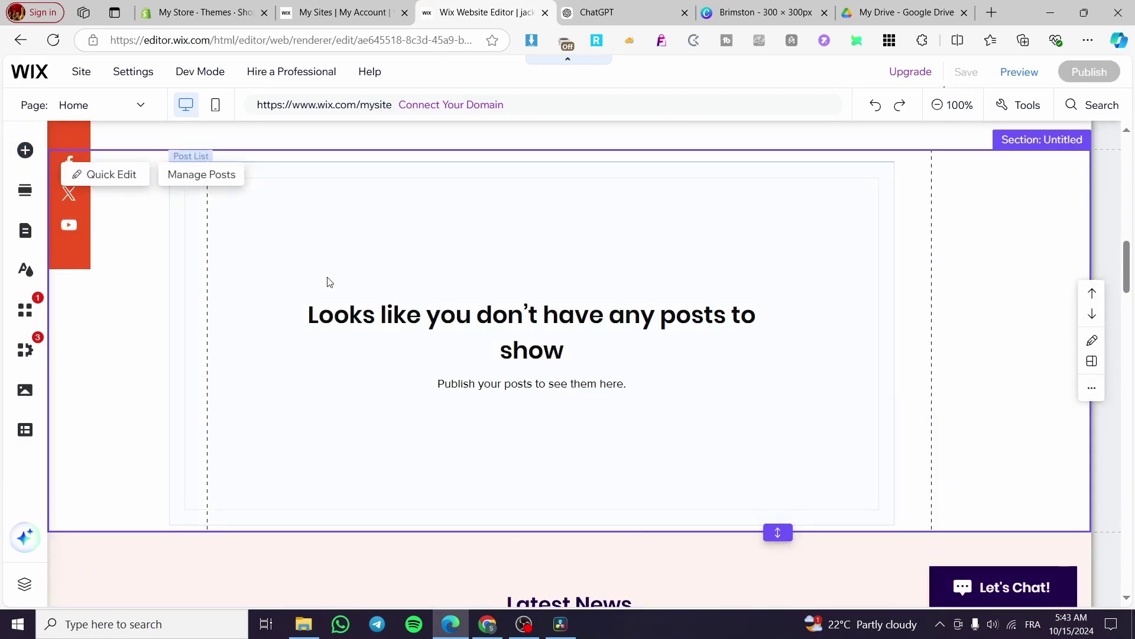
pyautogui.click(201, 211)
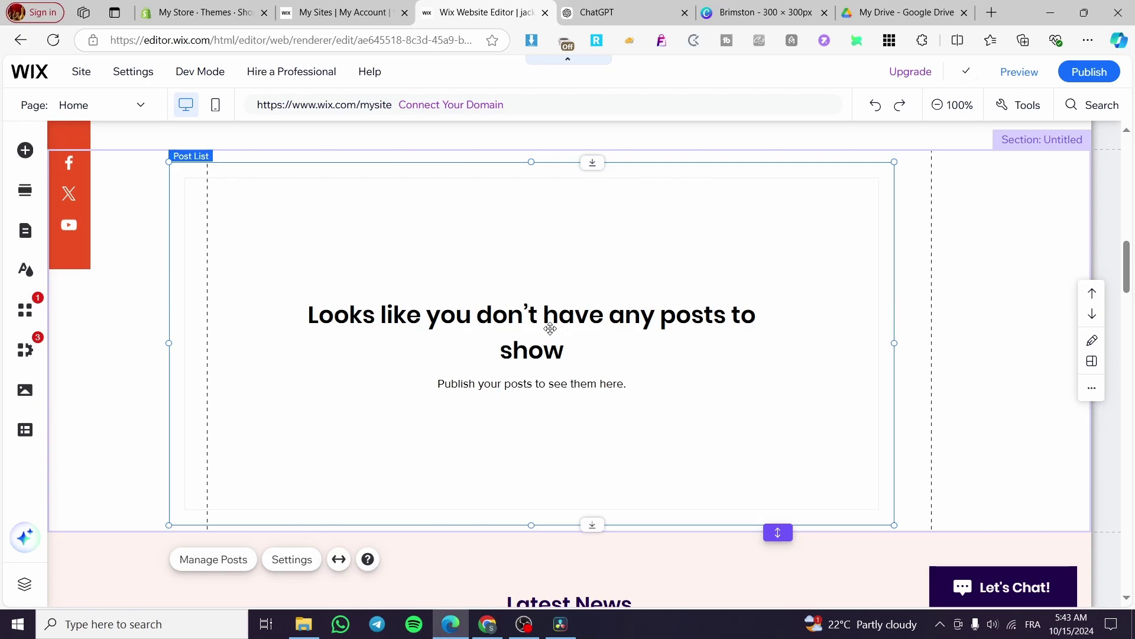
pyautogui.doubleClick(340, 207)
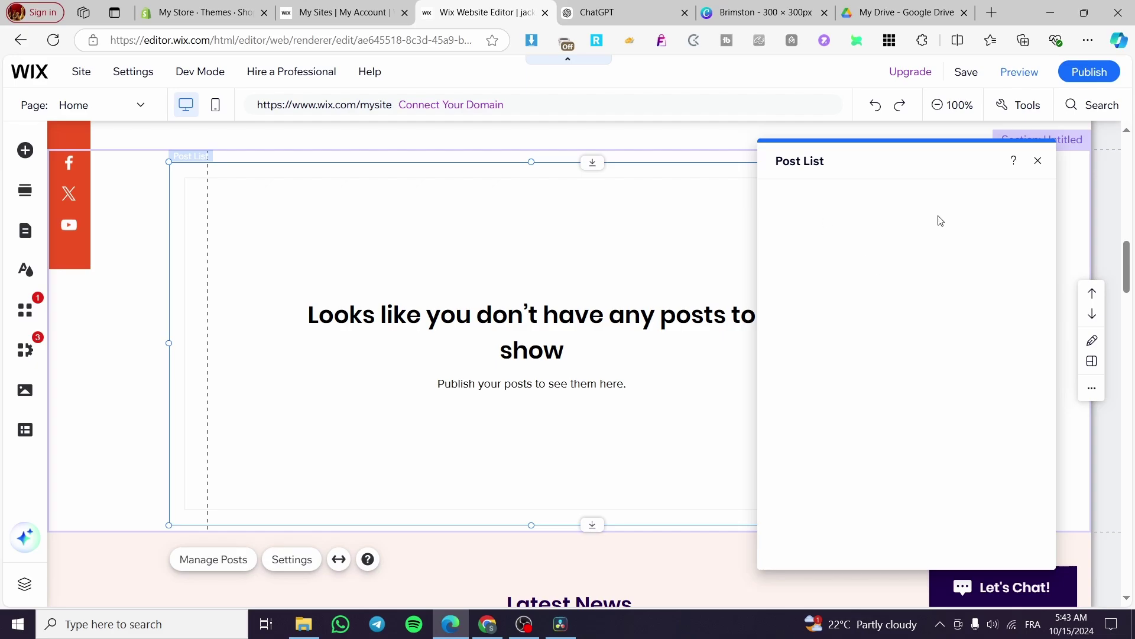
pyautogui.click(1038, 162)
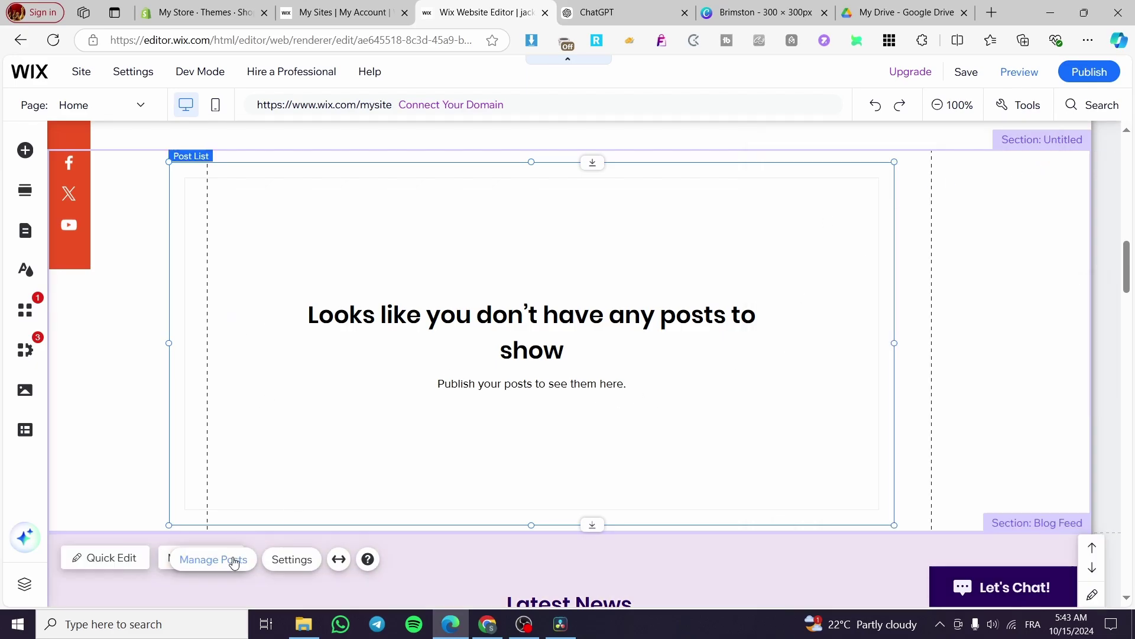
# - Start a blank new blog post from Manage Posts, then bring up the ChatGPT gaming PC conversation
pyautogui.click(231, 565)
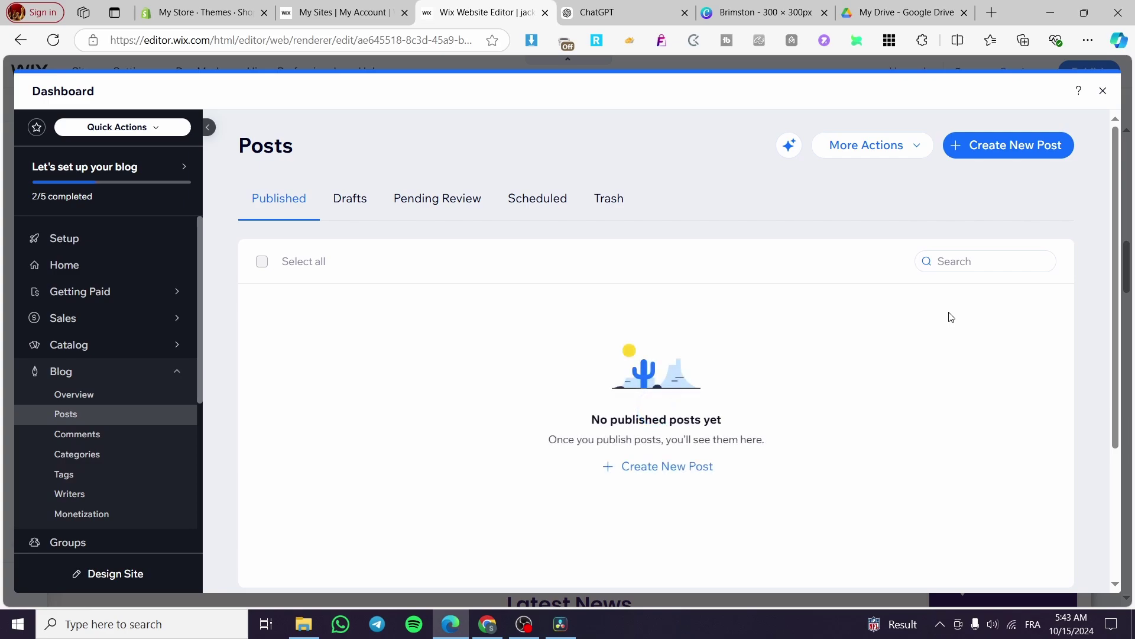
pyautogui.click(1030, 146)
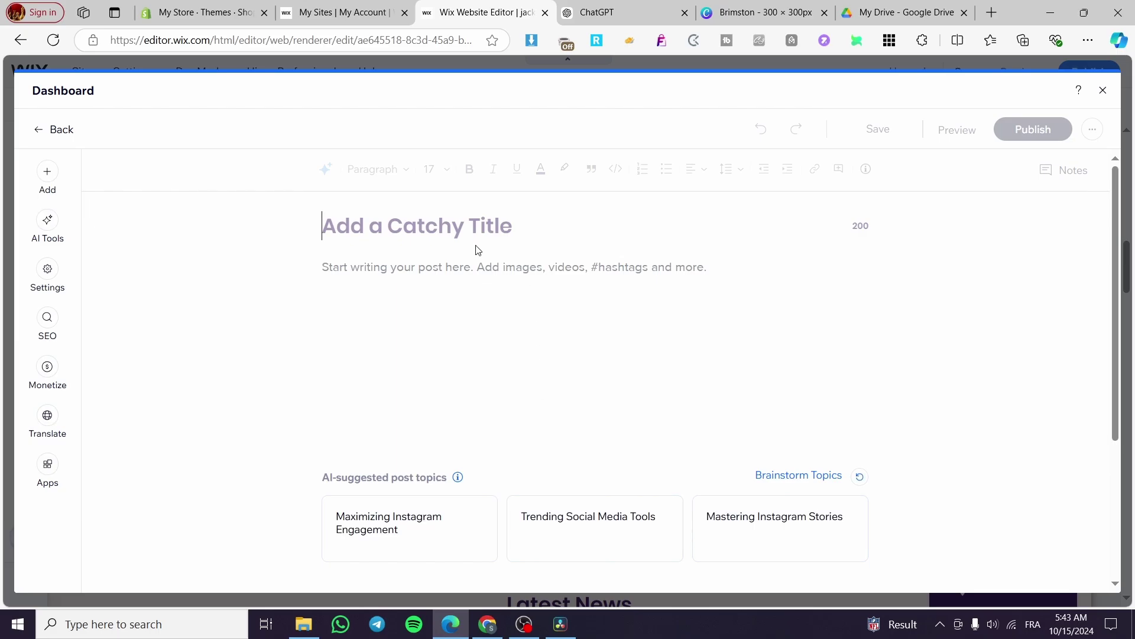
pyautogui.click(650, 11)
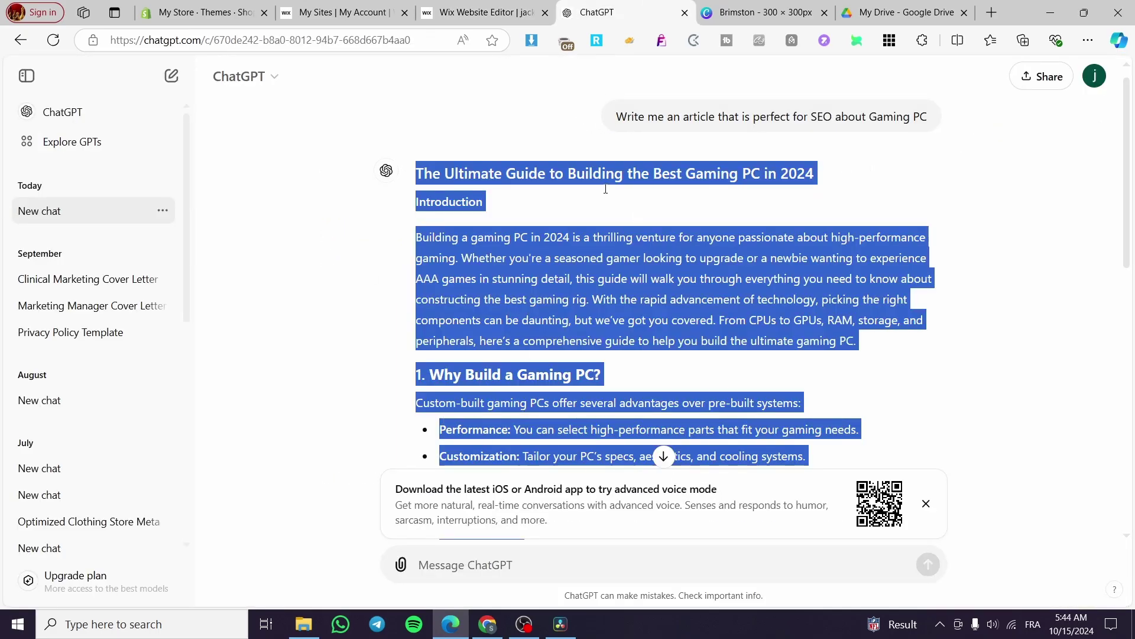
# - Resend the earlier Gaming PC SEO prompt to ChatGPT with 'article' changed to 'post'
pyautogui.click(711, 109)
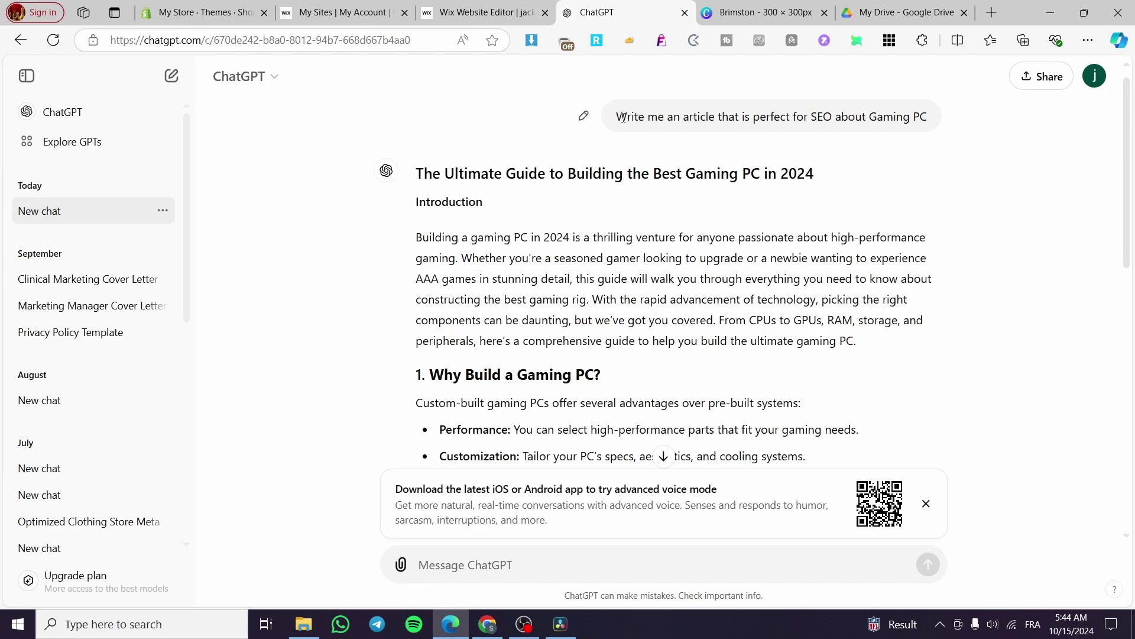
pyautogui.moveTo(686, 120); pyautogui.dragTo(713, 116)
pyautogui.click(712, 118)
pyautogui.moveTo(617, 118); pyautogui.dragTo(1055, 124)
pyautogui.hotkey('ctrl', 'c')
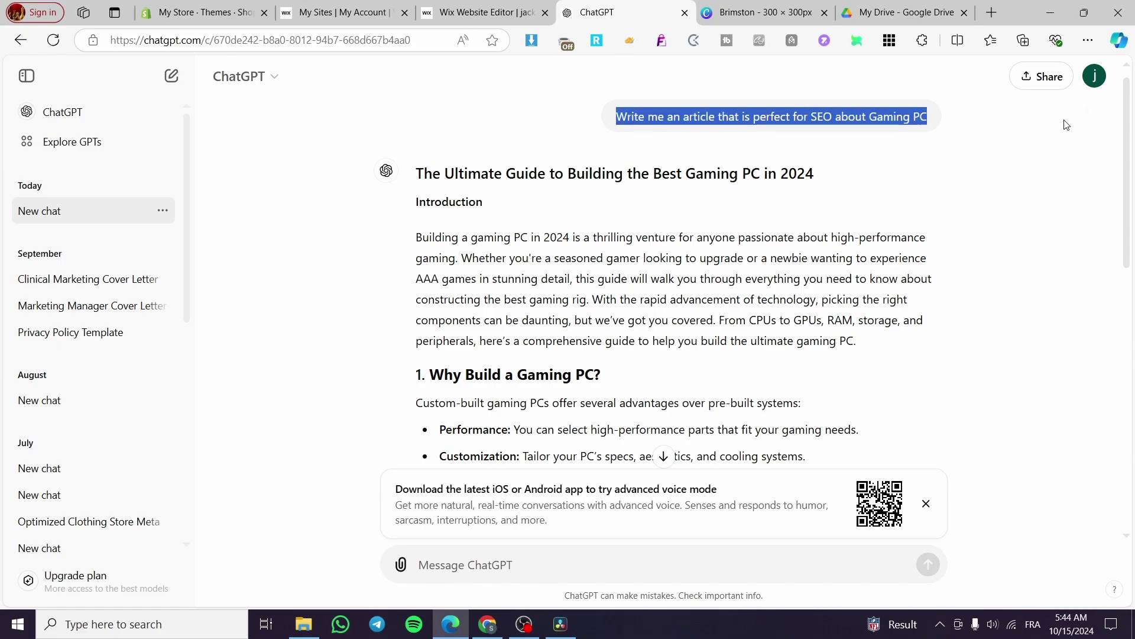
pyautogui.click(483, 566)
pyautogui.hotkey('ctrl', 'v')
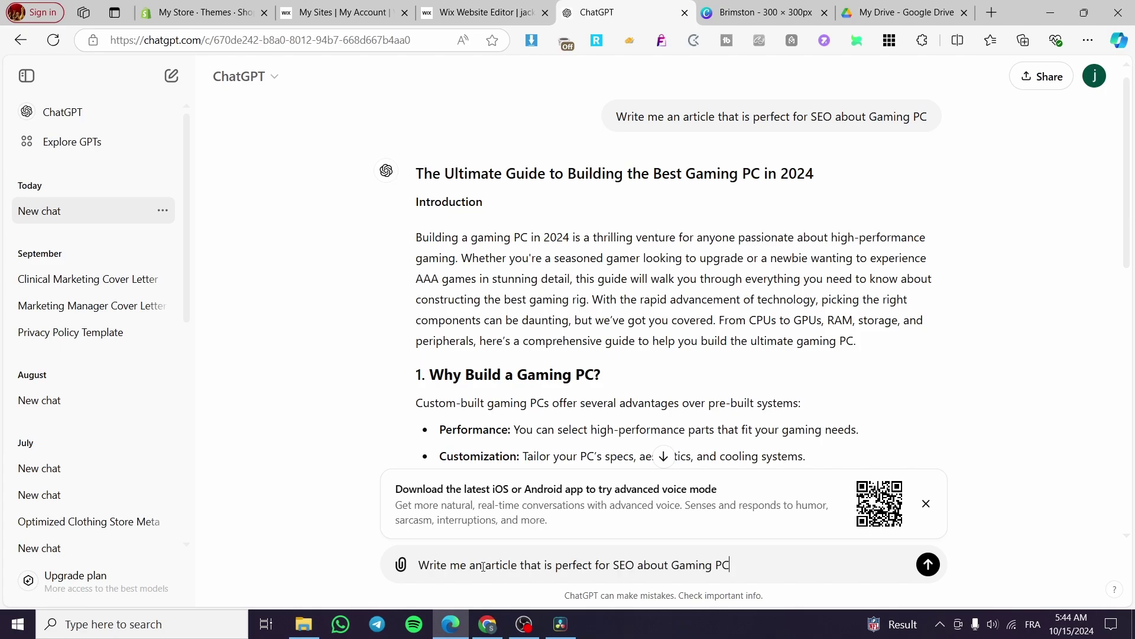
pyautogui.press('BackSpace')
pyautogui.press('BackSpace')
pyautogui.press('BackSpace')
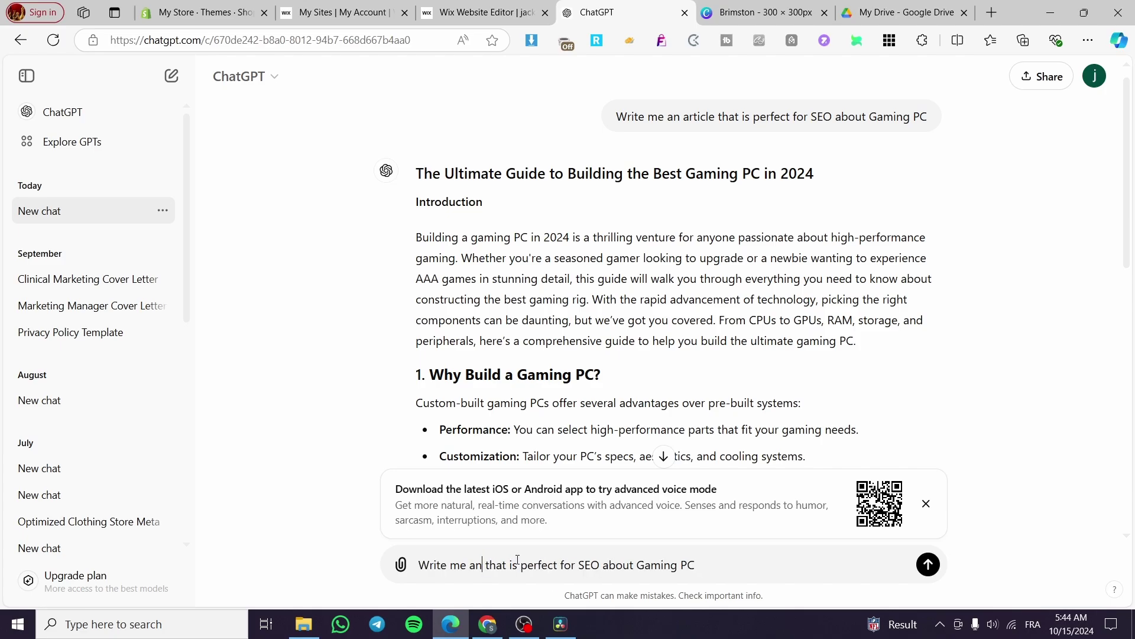
pyautogui.write('post')
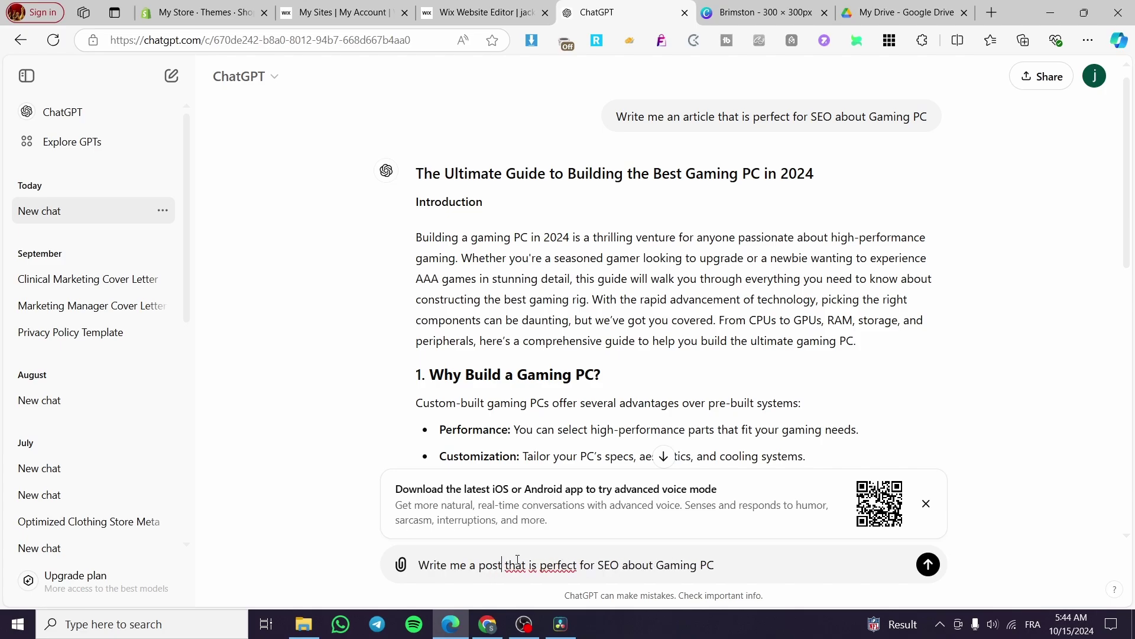
pyautogui.press('Return')
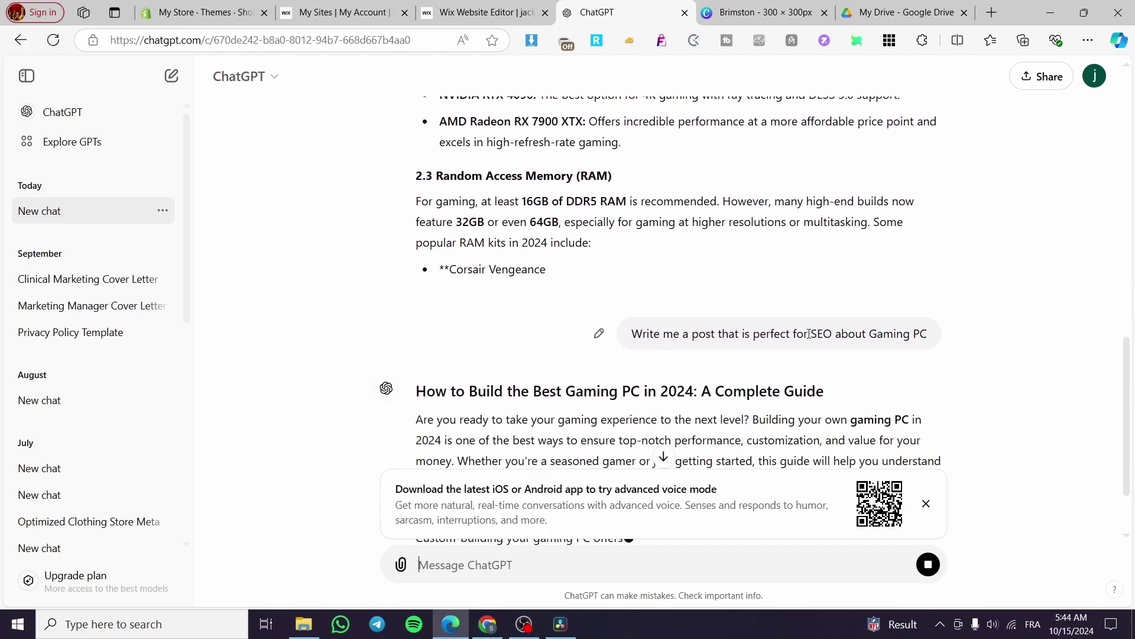
# - Review ChatGPT's gaming PC reply as it generates and dismiss the app download banner
pyautogui.moveTo(811, 333); pyautogui.dragTo(826, 343)
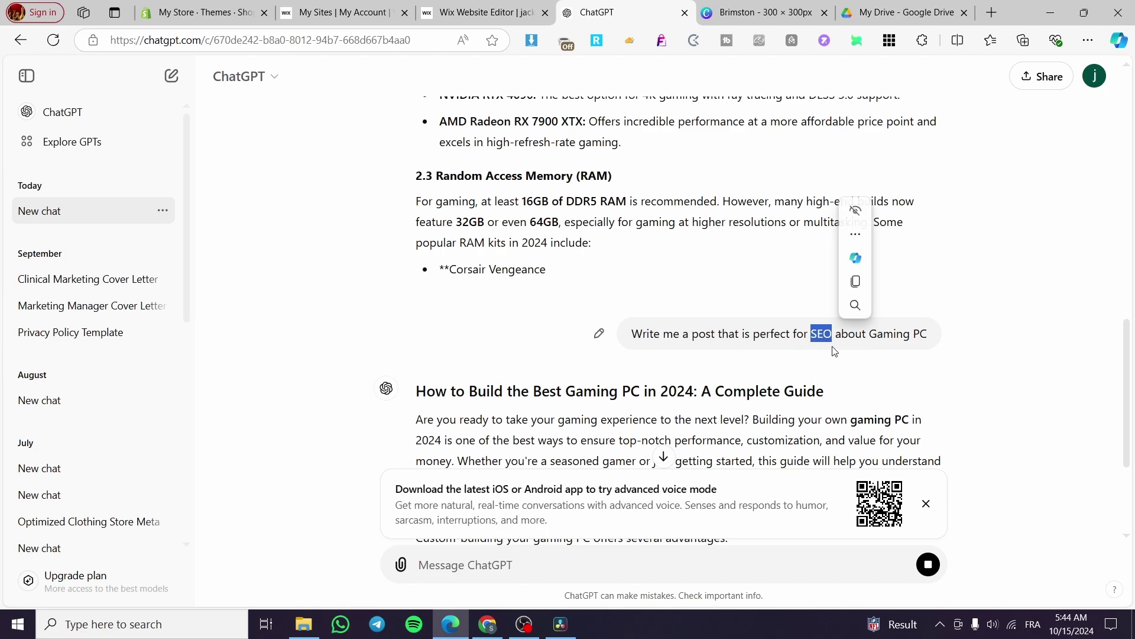
pyautogui.scroll(-2, 851, 345)
pyautogui.scroll(-2, 851, 346)
pyautogui.scroll(3, 828, 331)
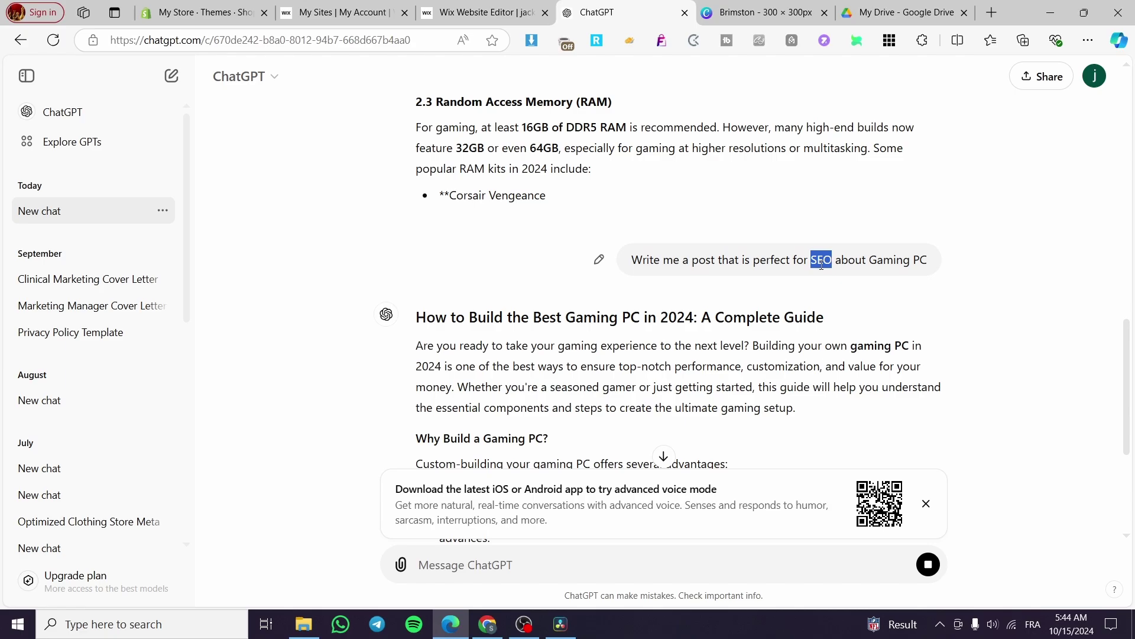
pyautogui.scroll(-6, 791, 303)
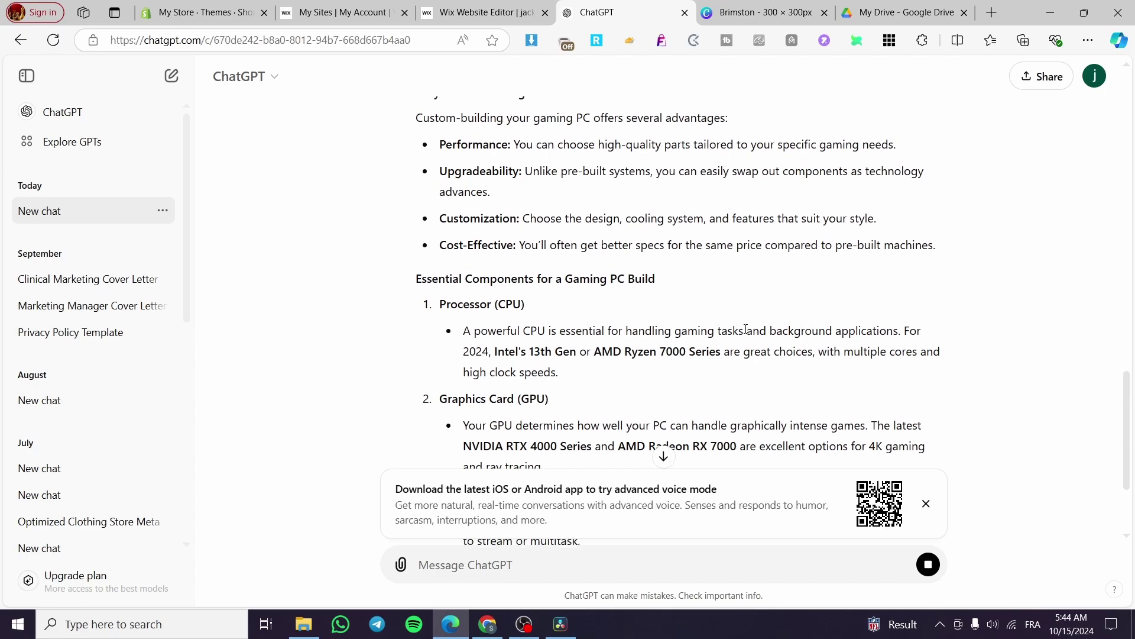
pyautogui.scroll(5, 751, 329)
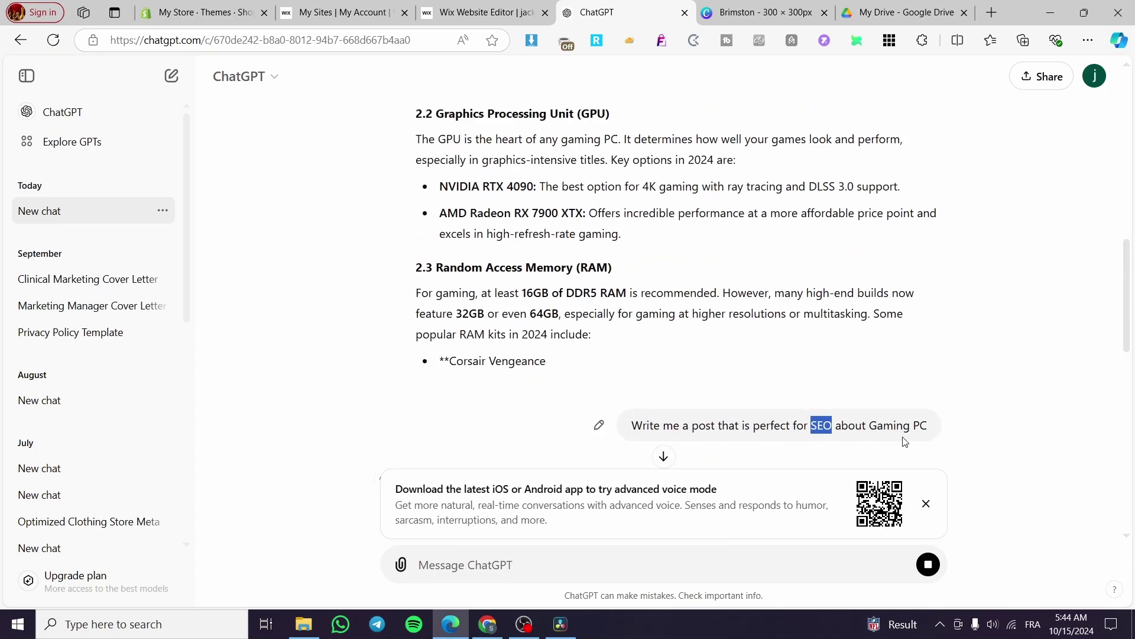
pyautogui.scroll(-4, 911, 425)
pyautogui.click(926, 503)
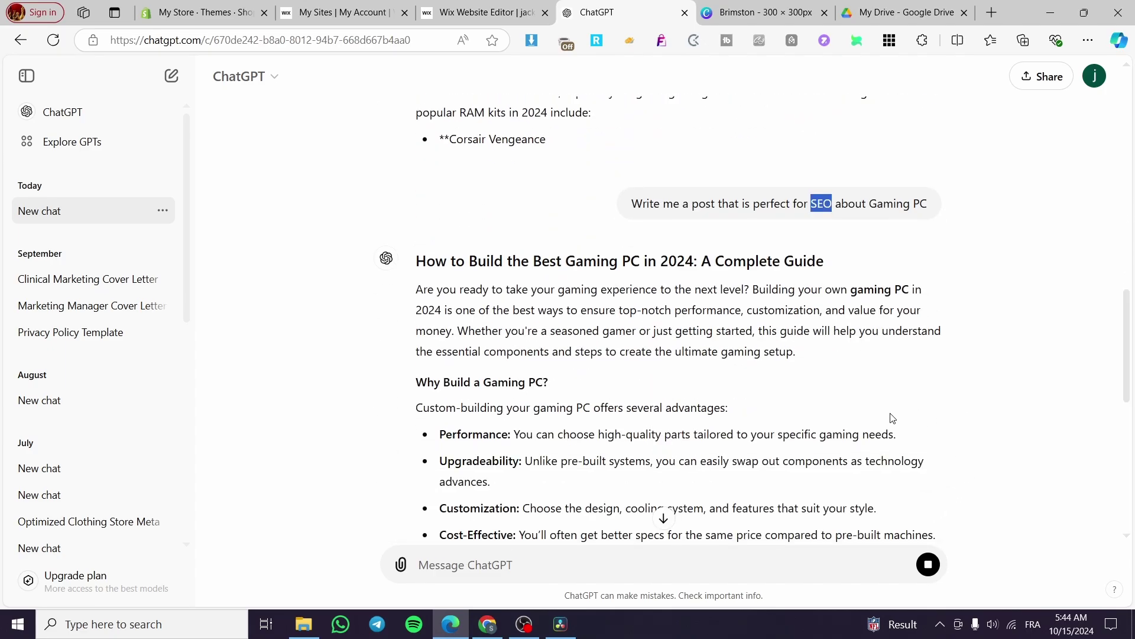
# - Select the reply from its title through the Conclusion and return to the Wix post editor
pyautogui.scroll(-12, 671, 363)
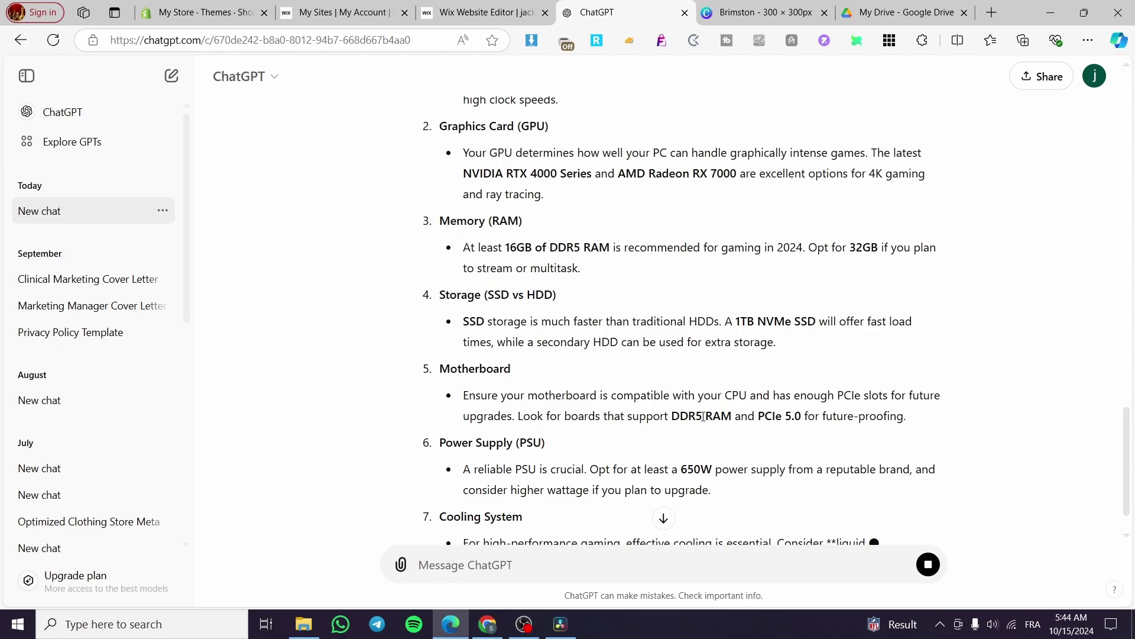
pyautogui.scroll(4, 730, 436)
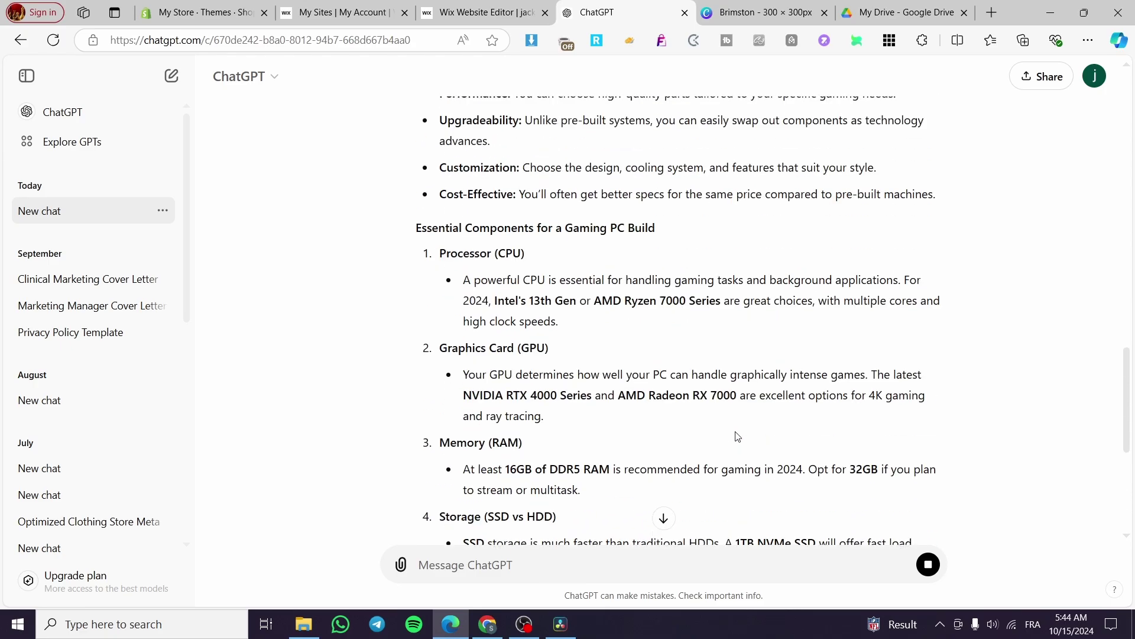
pyautogui.scroll(5, 736, 436)
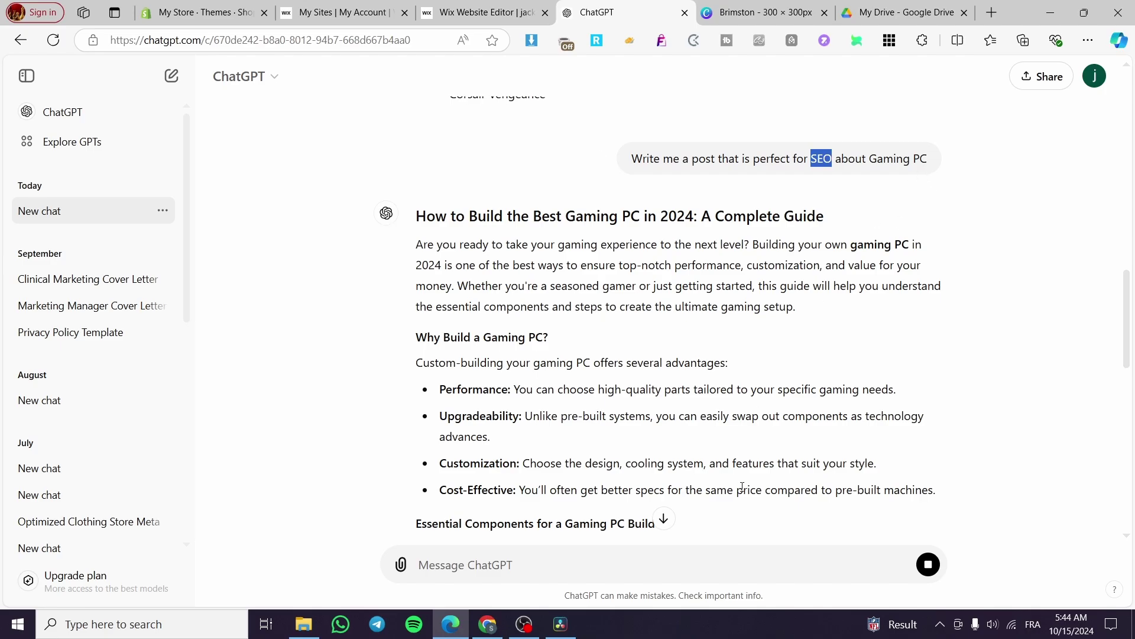
pyautogui.scroll(-15, 739, 473)
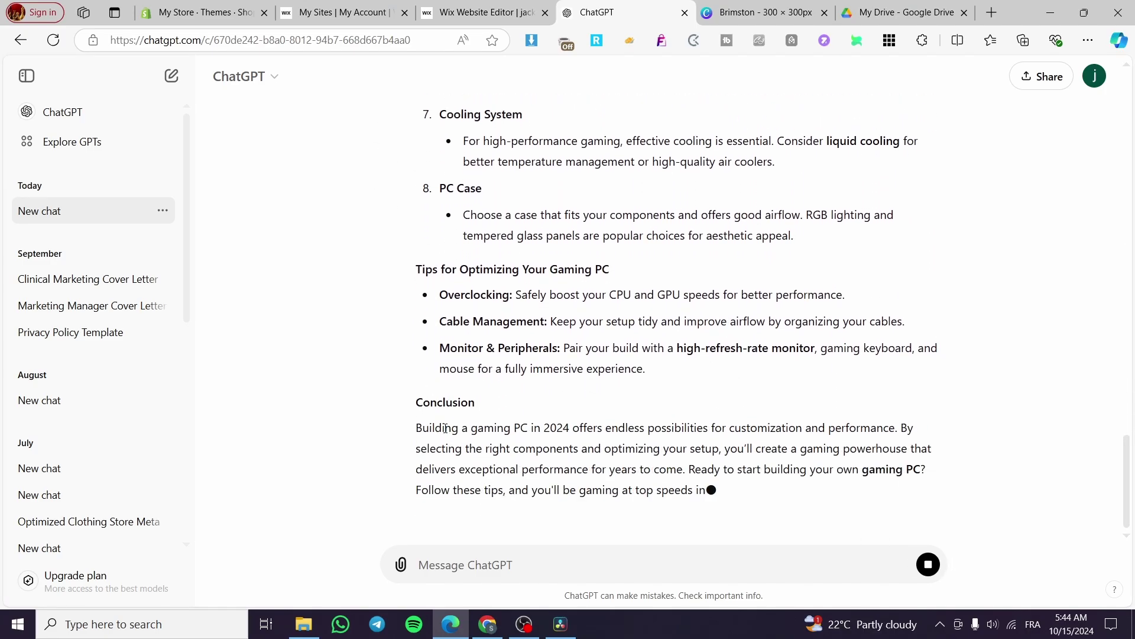
pyautogui.scroll(20, 445, 428)
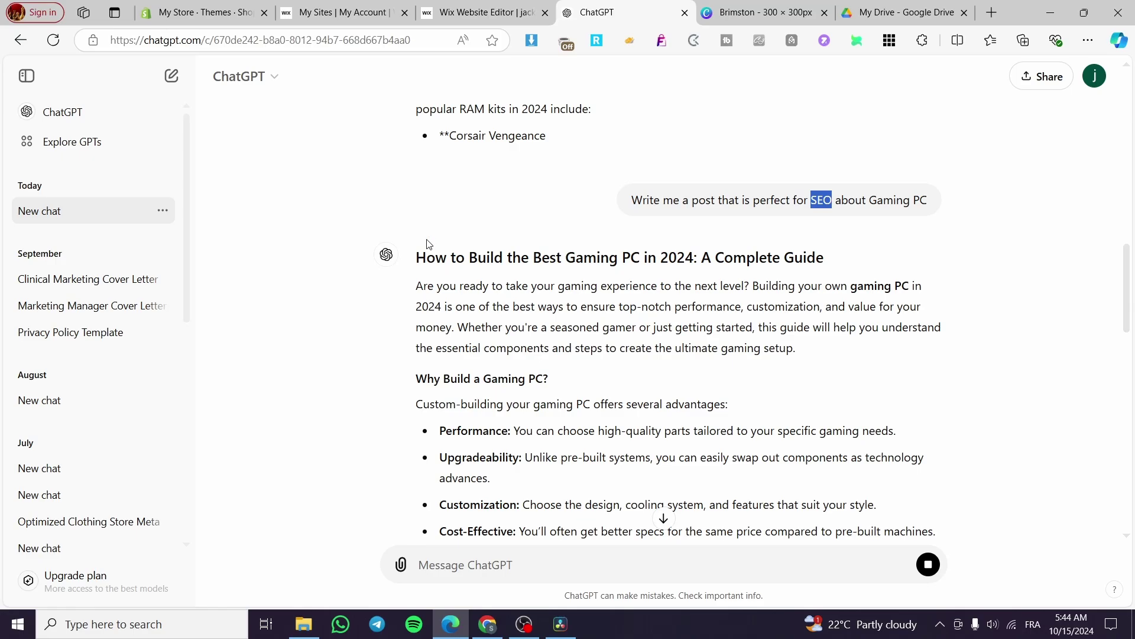
pyautogui.moveTo(429, 244); pyautogui.dragTo(760, 386)
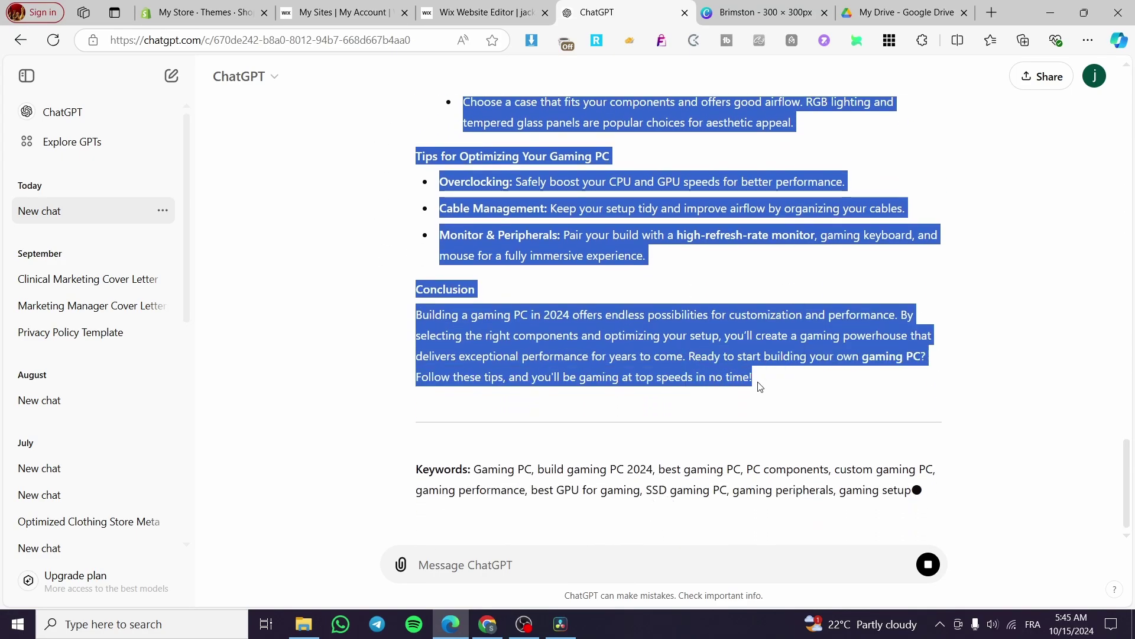
pyautogui.click(457, 8)
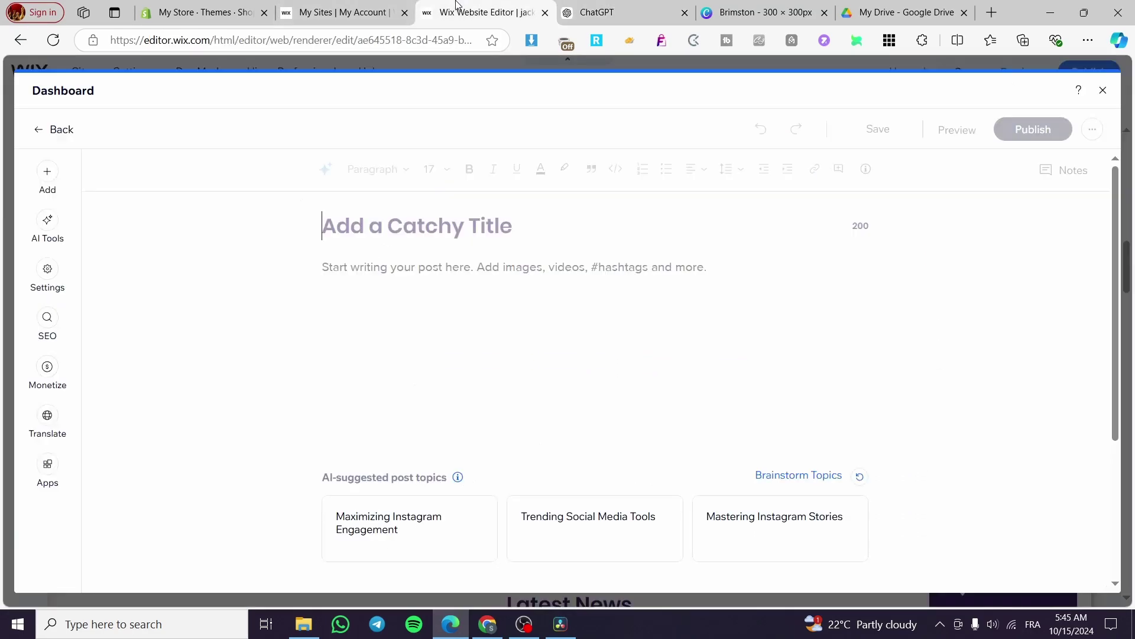
# - Paste the ChatGPT gaming PC article into the empty post body
pyautogui.click(411, 270)
pyautogui.hotkey('ctrl', 'v')
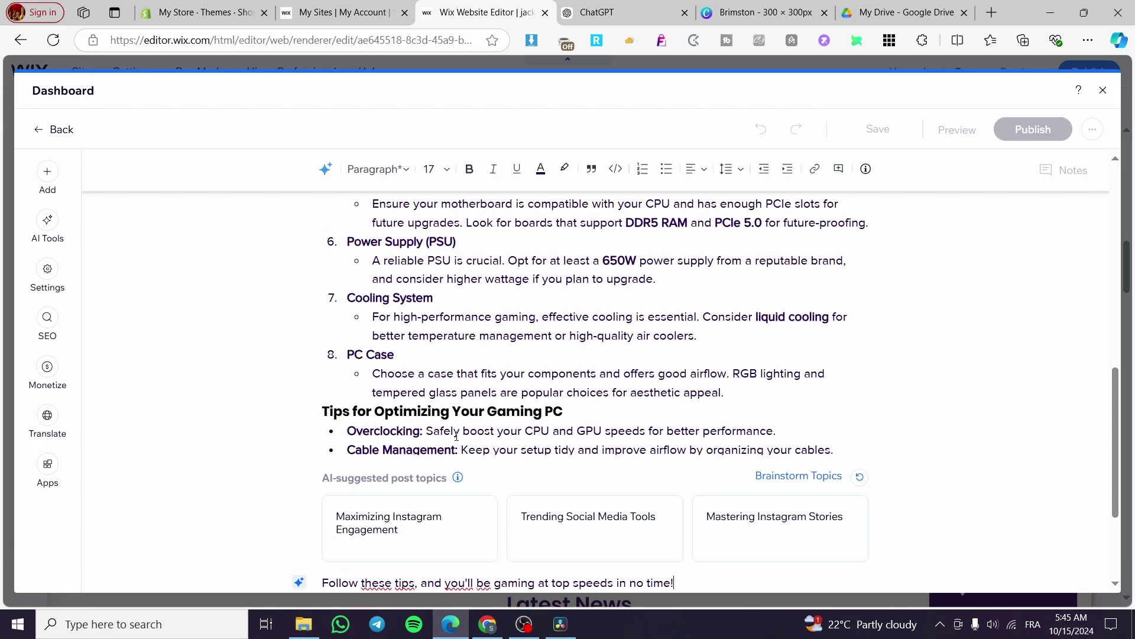
pyautogui.scroll(20, 493, 445)
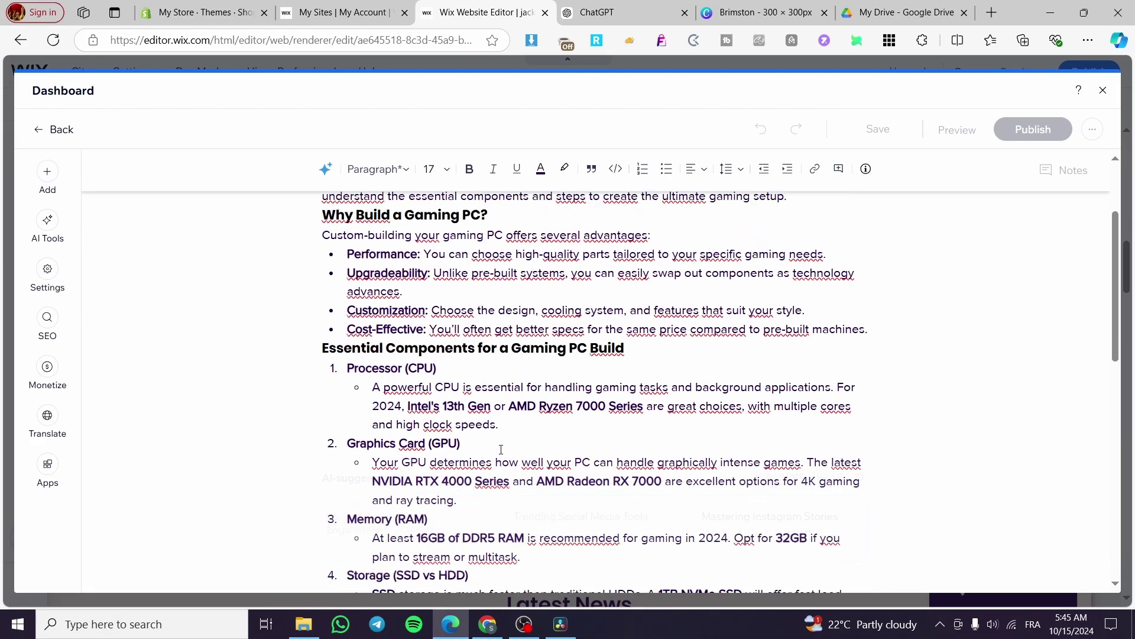
# - Make the article's heading the post title and delete the duplicate heading line from the body
pyautogui.moveTo(696, 266); pyautogui.dragTo(288, 258)
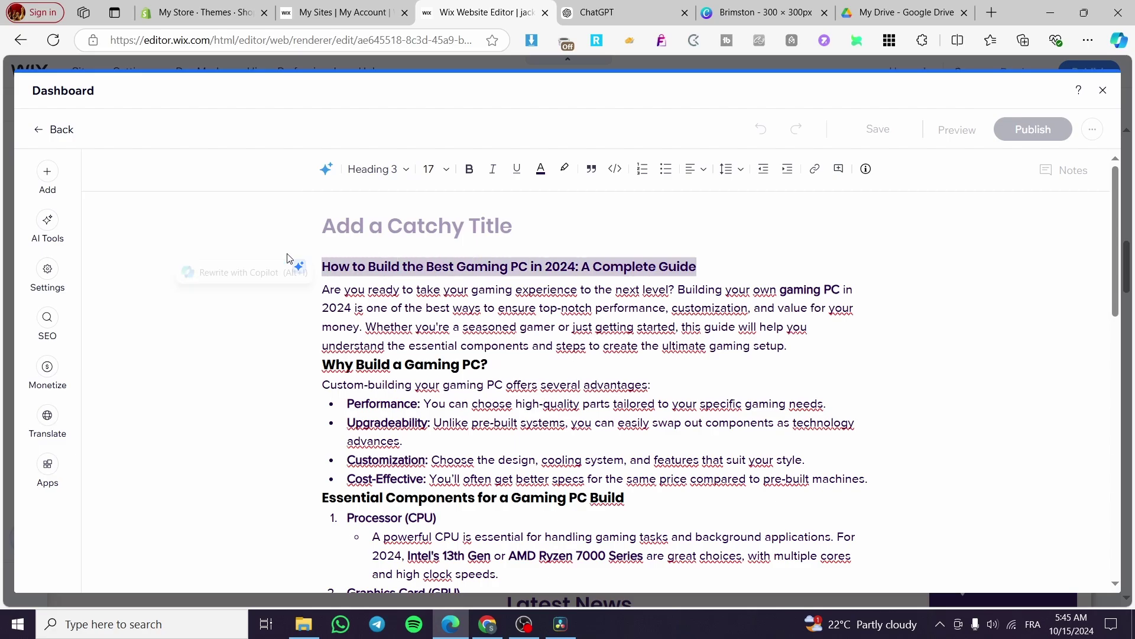
pyautogui.click(378, 225)
pyautogui.write('How to Build the Best Gaming PC in 2024: A Complete Guide')
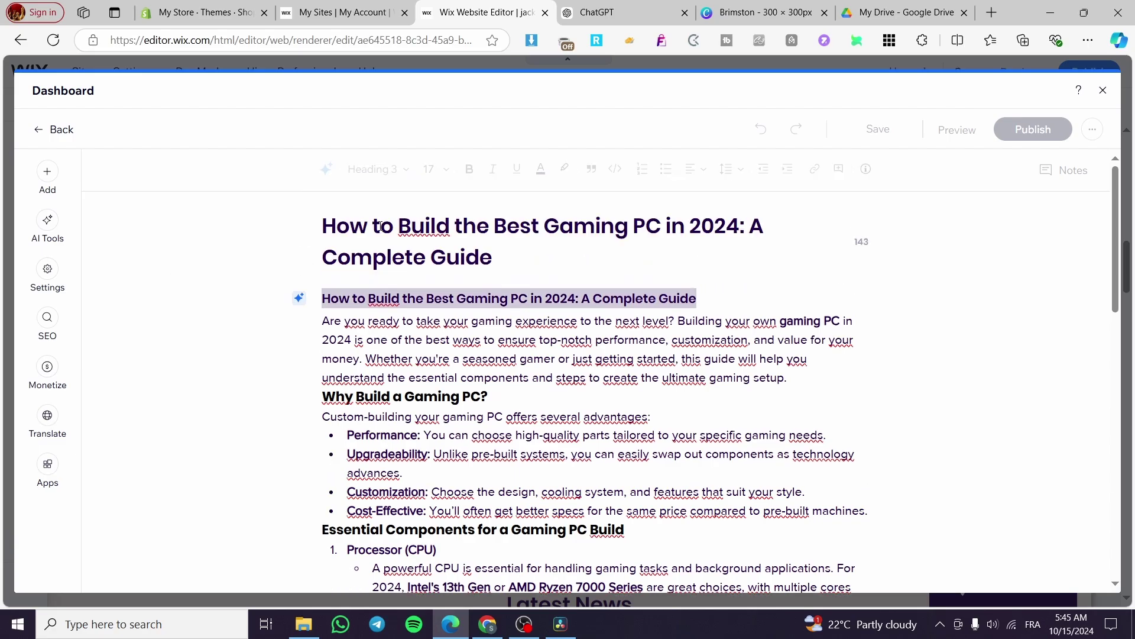
pyautogui.moveTo(706, 299); pyautogui.dragTo(330, 293)
pyautogui.press('BackSpace')
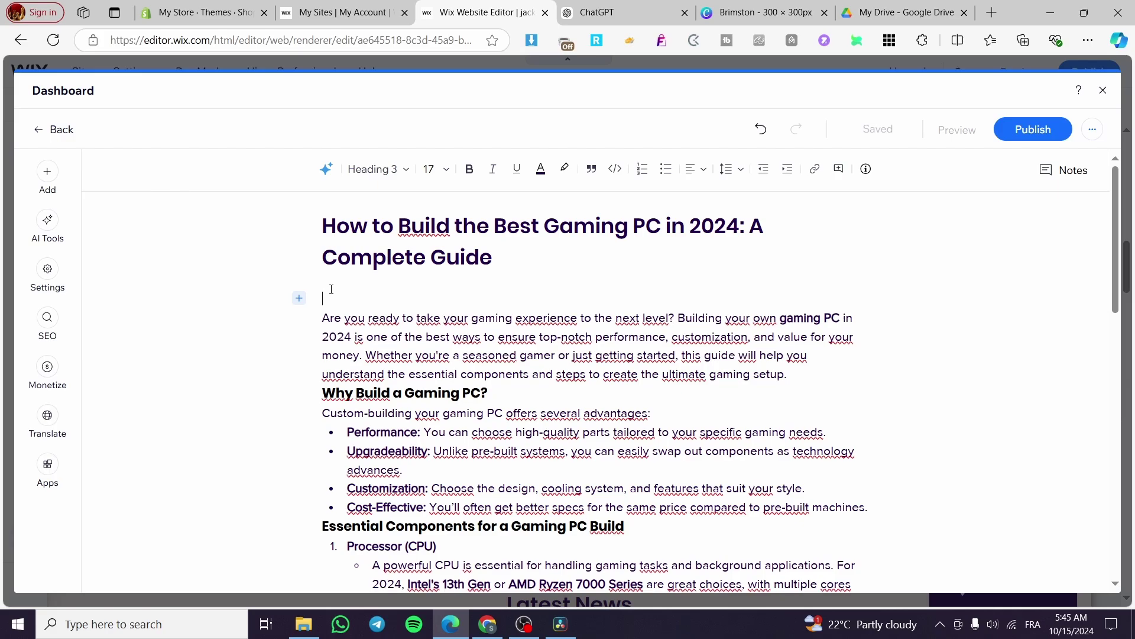
pyautogui.press('BackSpace')
pyautogui.press('BackSpace')
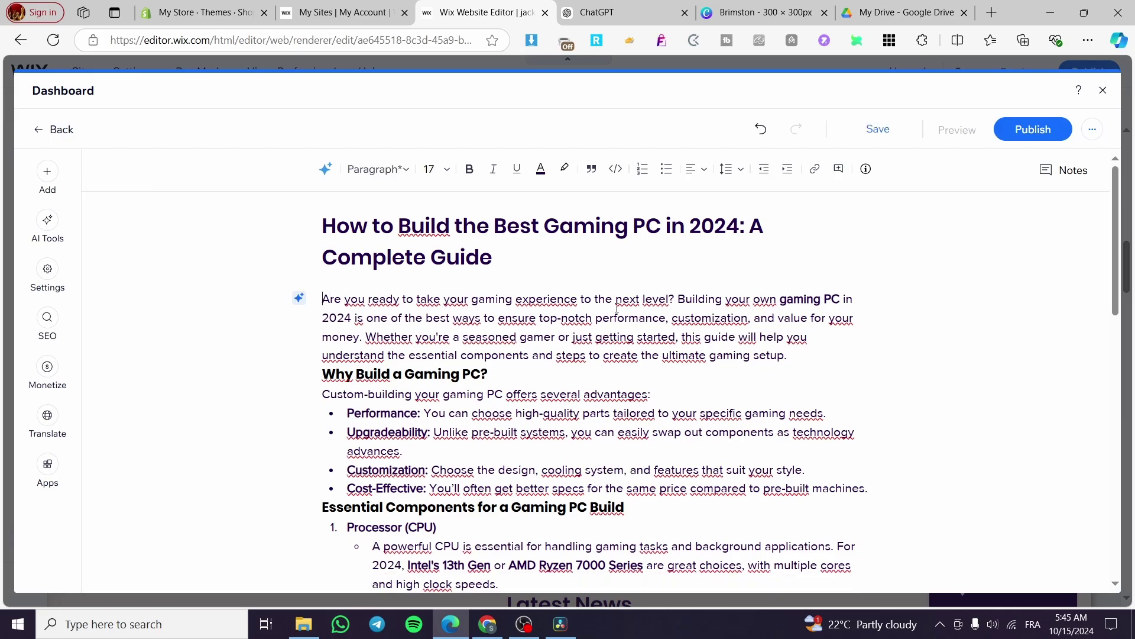
pyautogui.scroll(-15, 701, 432)
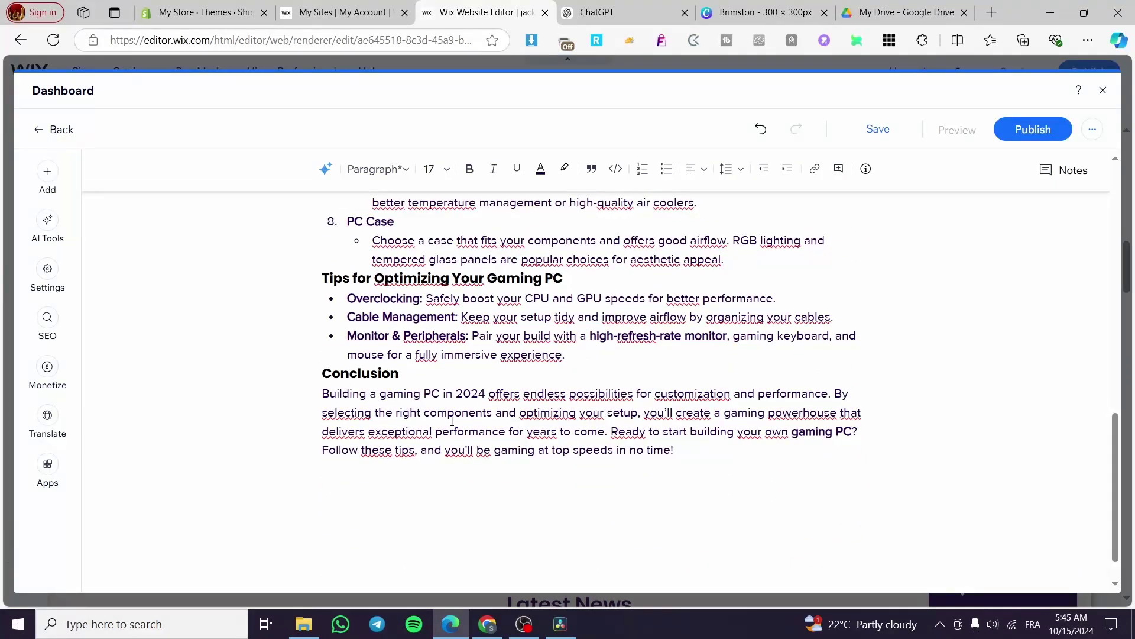
pyautogui.scroll(15, 452, 421)
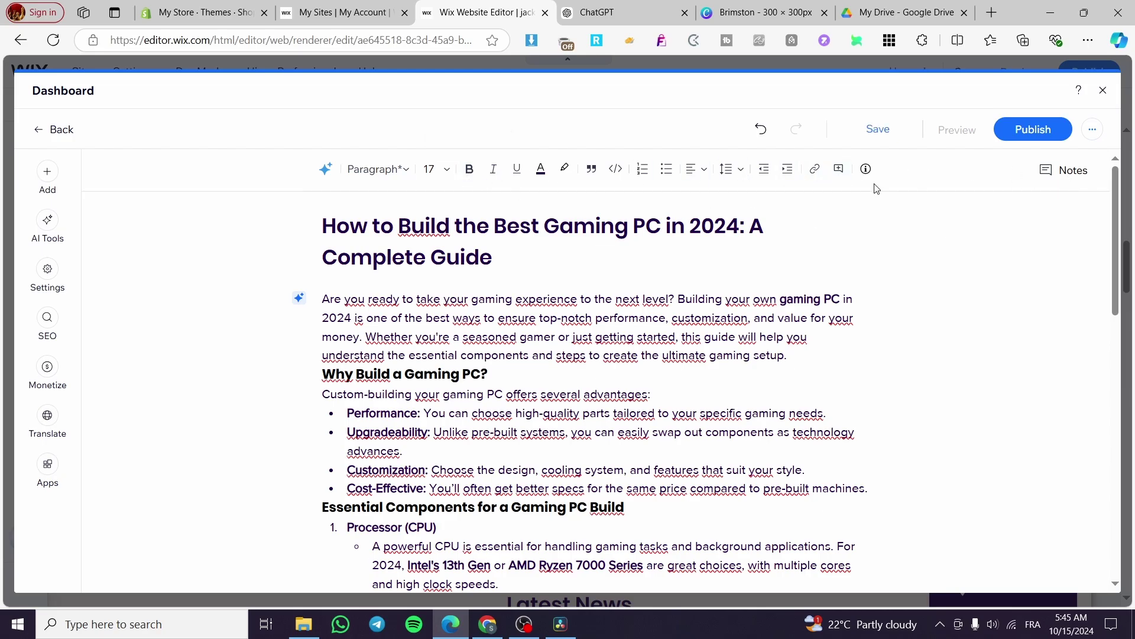
# - Start adding an image to the post, uploading media from the computer
pyautogui.click(51, 175)
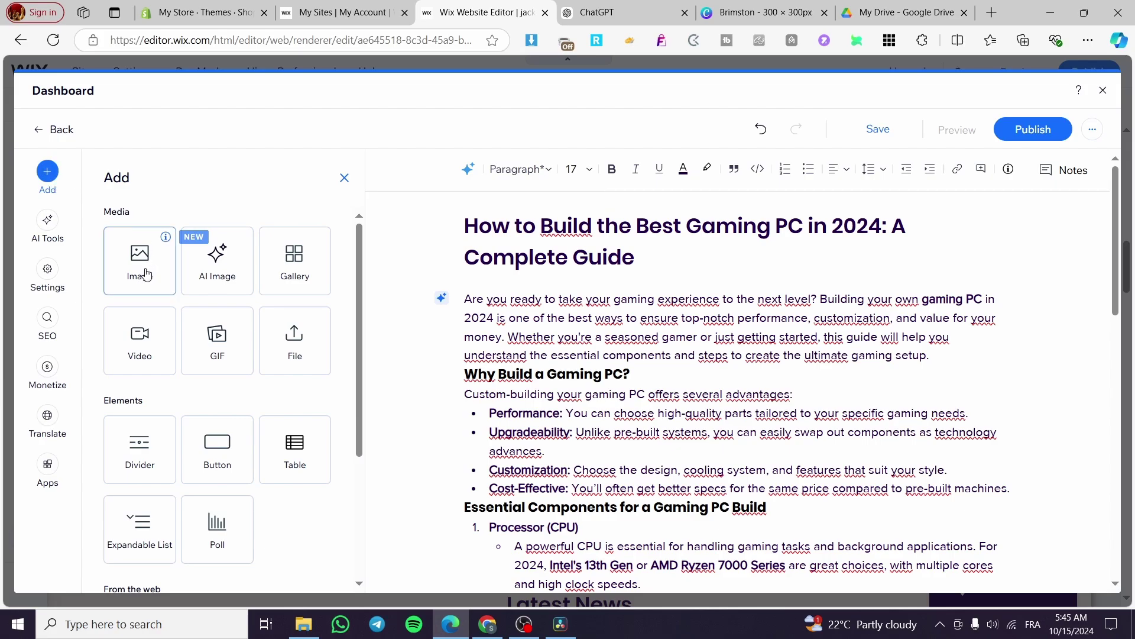
pyautogui.click(145, 274)
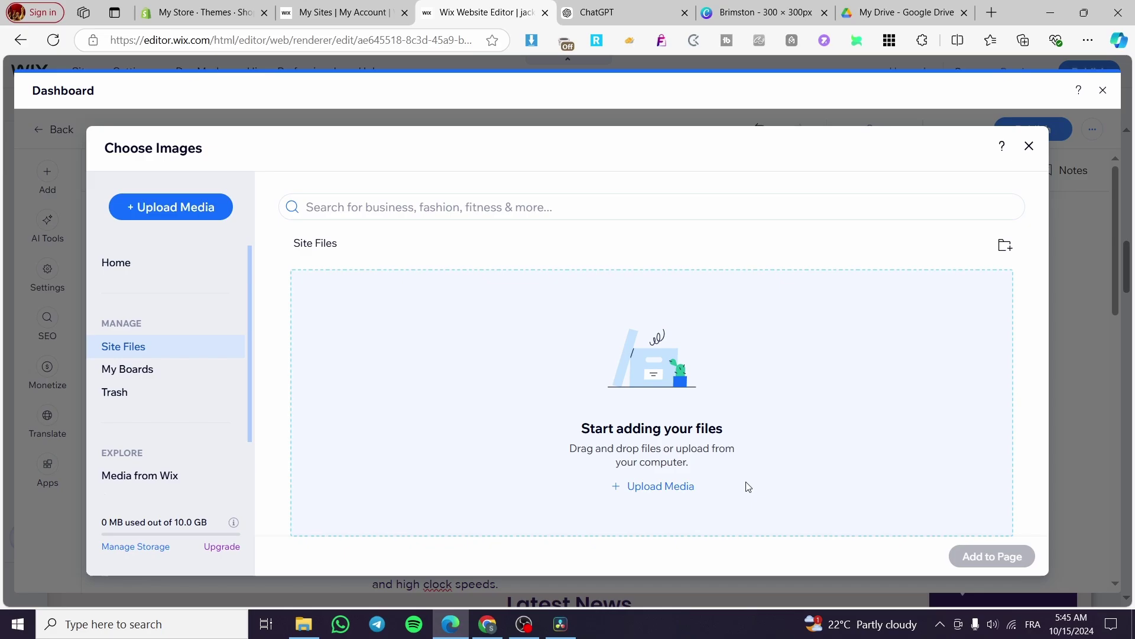
pyautogui.click(660, 486)
pyautogui.click(572, 407)
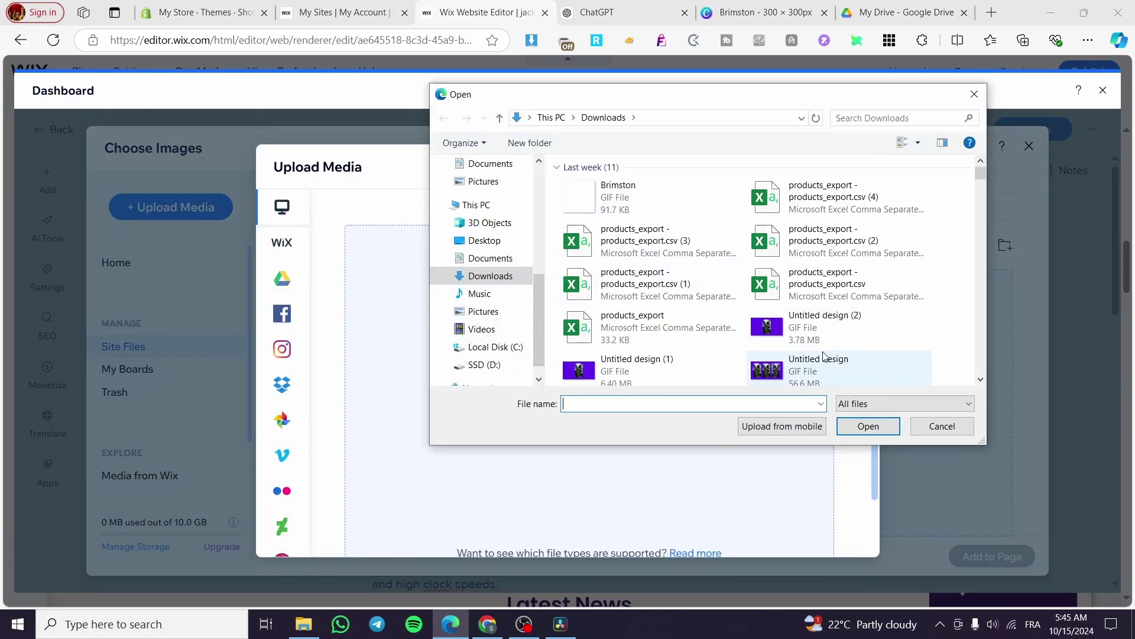
# - Delete SetupProd_OffScrub from Downloads and upload the 71-zEebm3LL._AC_SL1500_ gaming PC photo
pyautogui.scroll(-4, 763, 355)
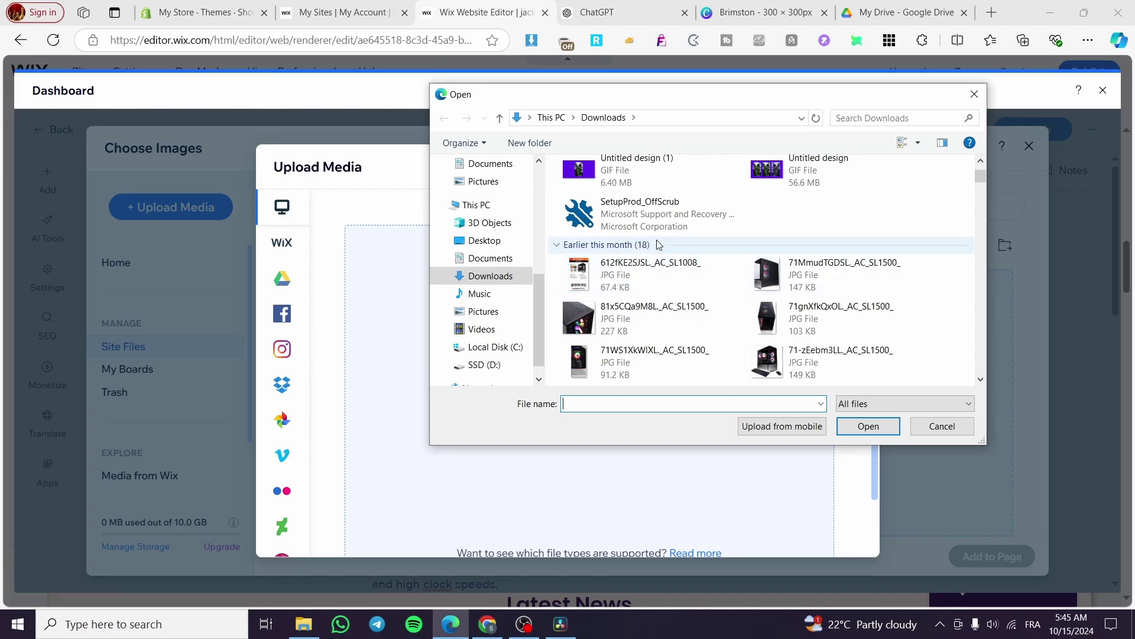
pyautogui.click(604, 212)
pyautogui.rightClick(603, 207)
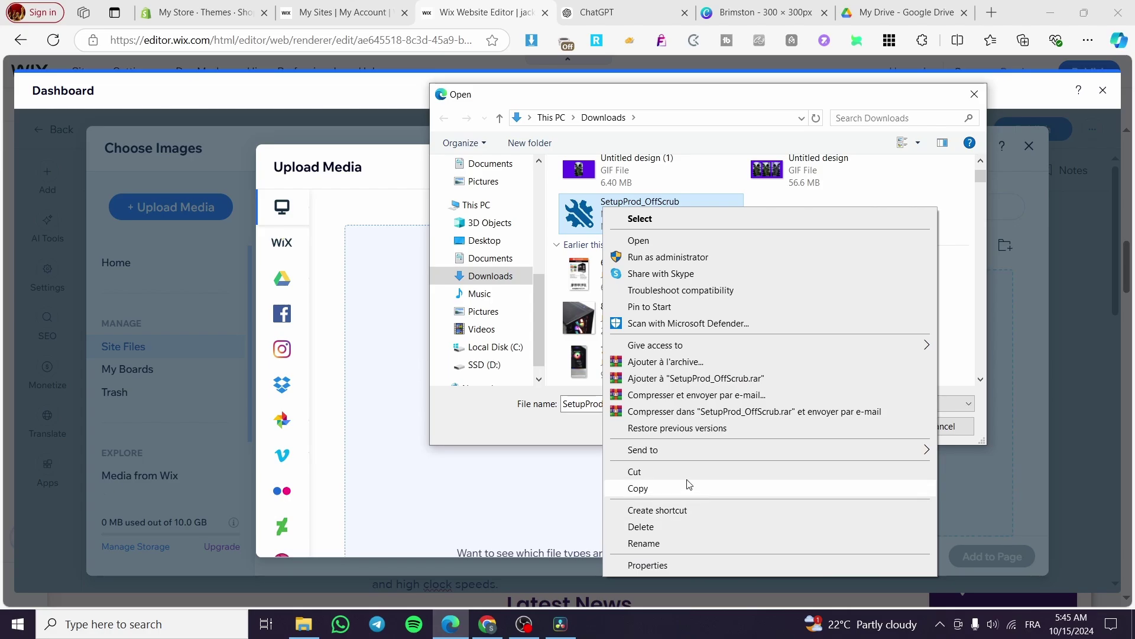
pyautogui.click(679, 526)
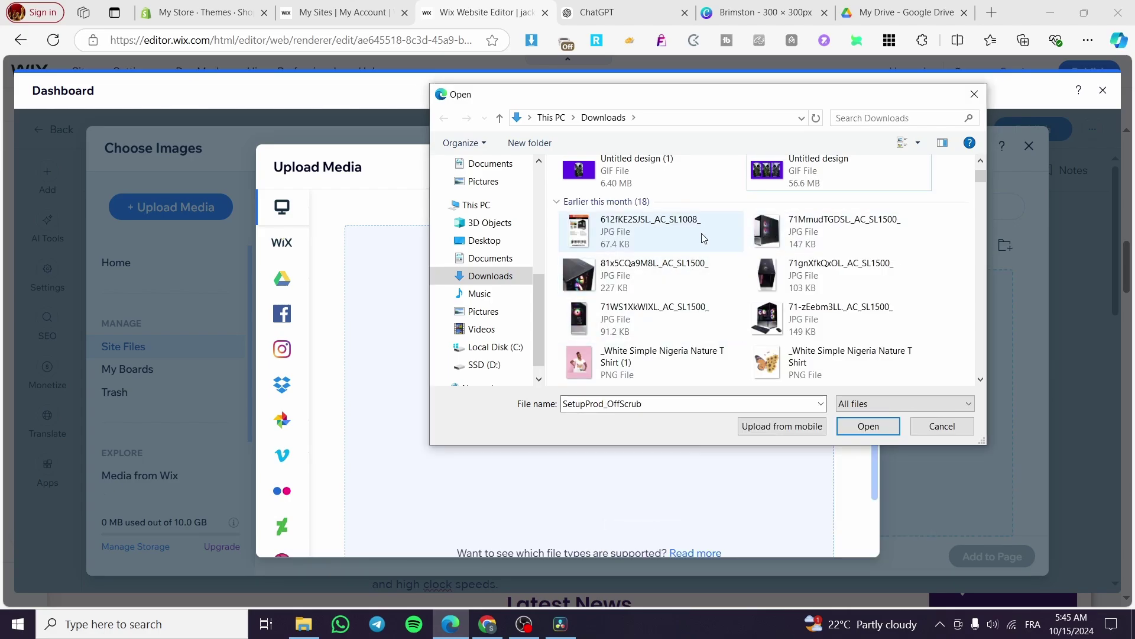
pyautogui.click(796, 319)
pyautogui.click(865, 430)
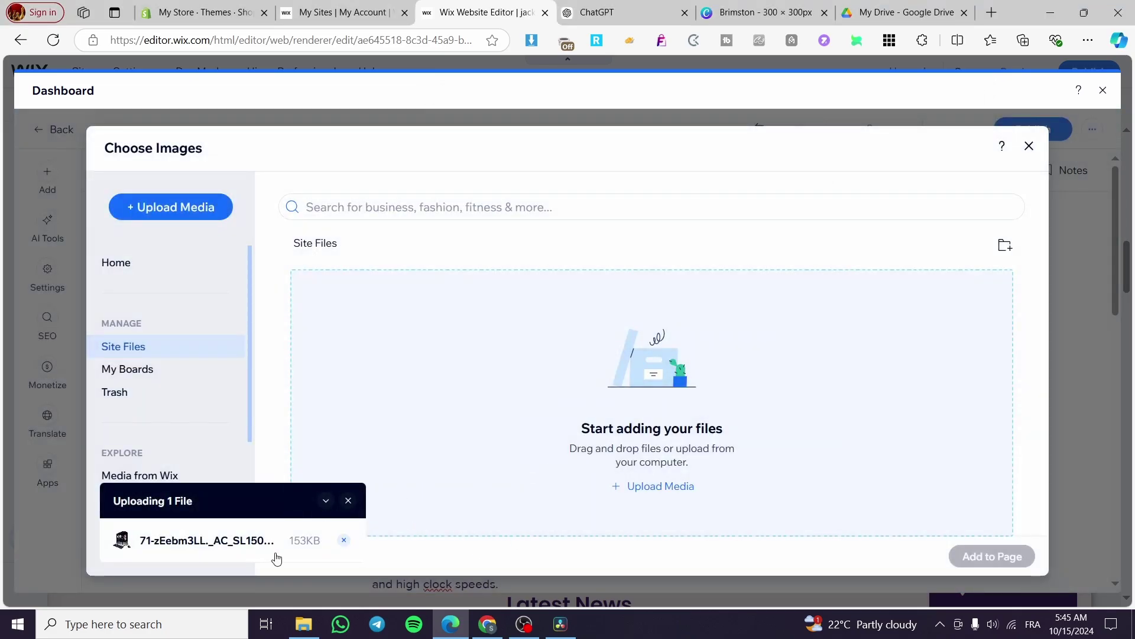
# - Insert the uploaded PC photo, set its size to Small fit, and publish the post
pyautogui.click(987, 558)
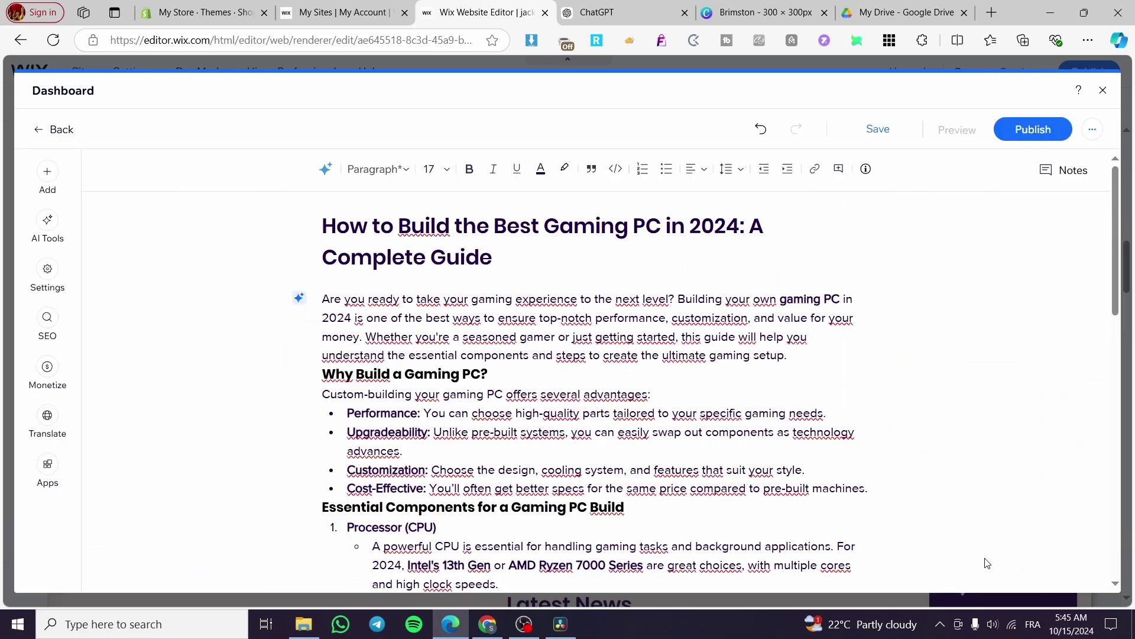
pyautogui.scroll(-7, 852, 496)
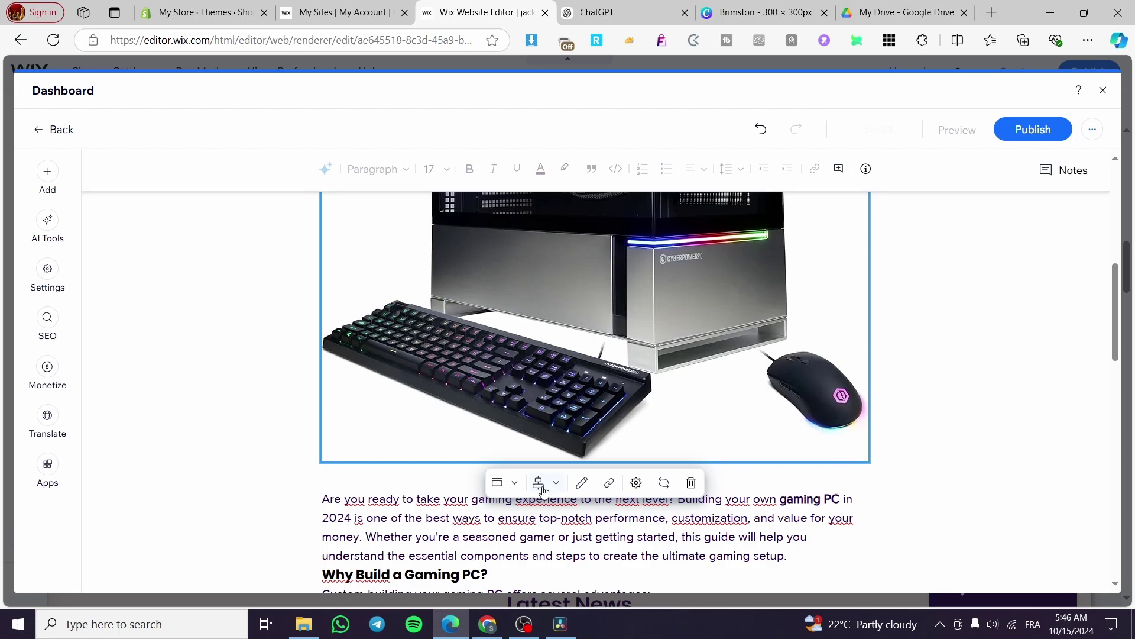
pyautogui.click(511, 486)
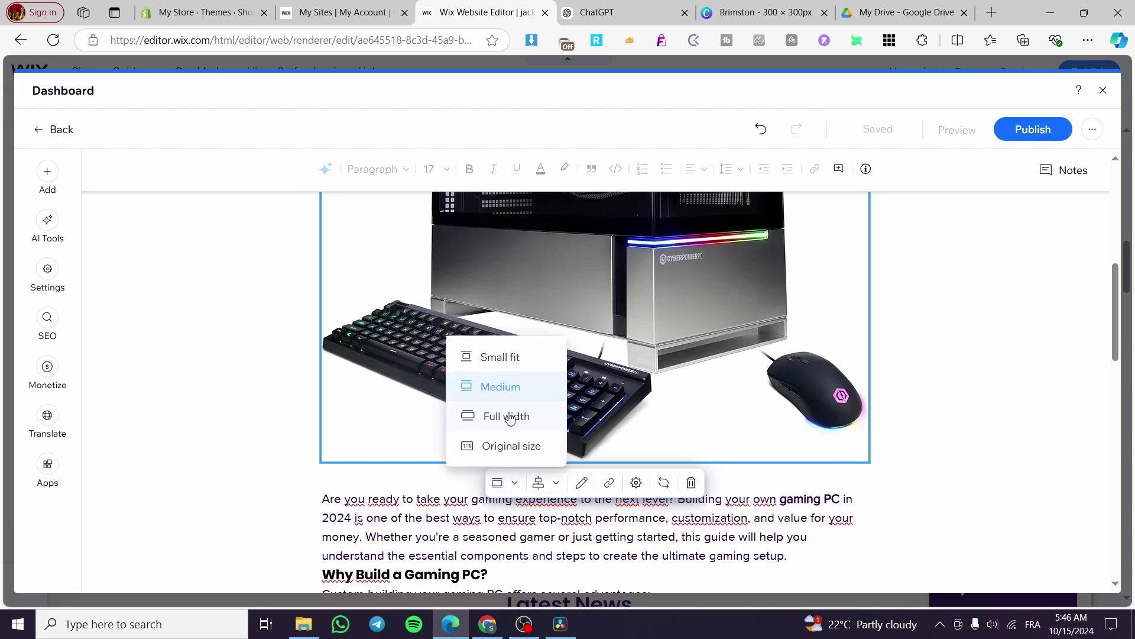
pyautogui.click(515, 359)
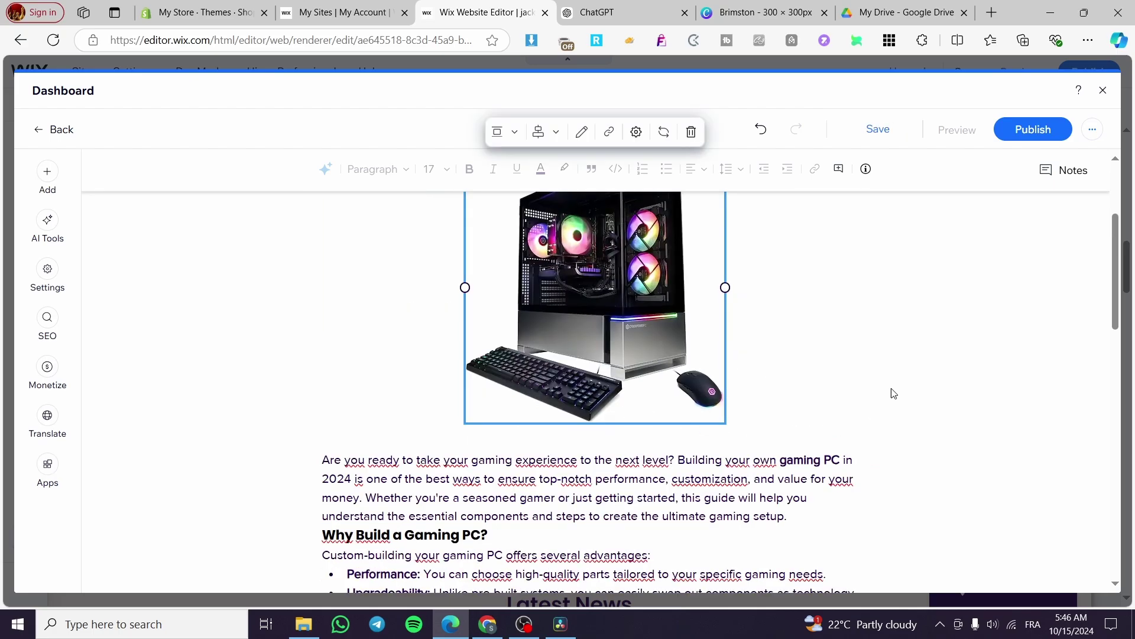
pyautogui.click(1030, 137)
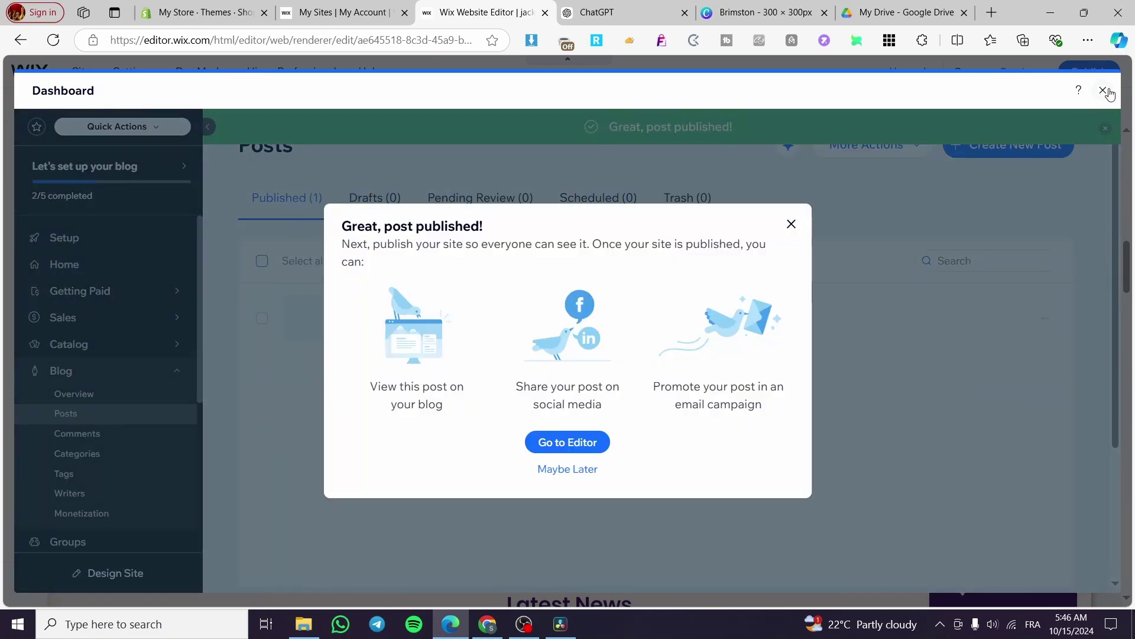
# - Dismiss the 'Great, post published!' message and close the Dashboard to return to the Editor
pyautogui.click(791, 224)
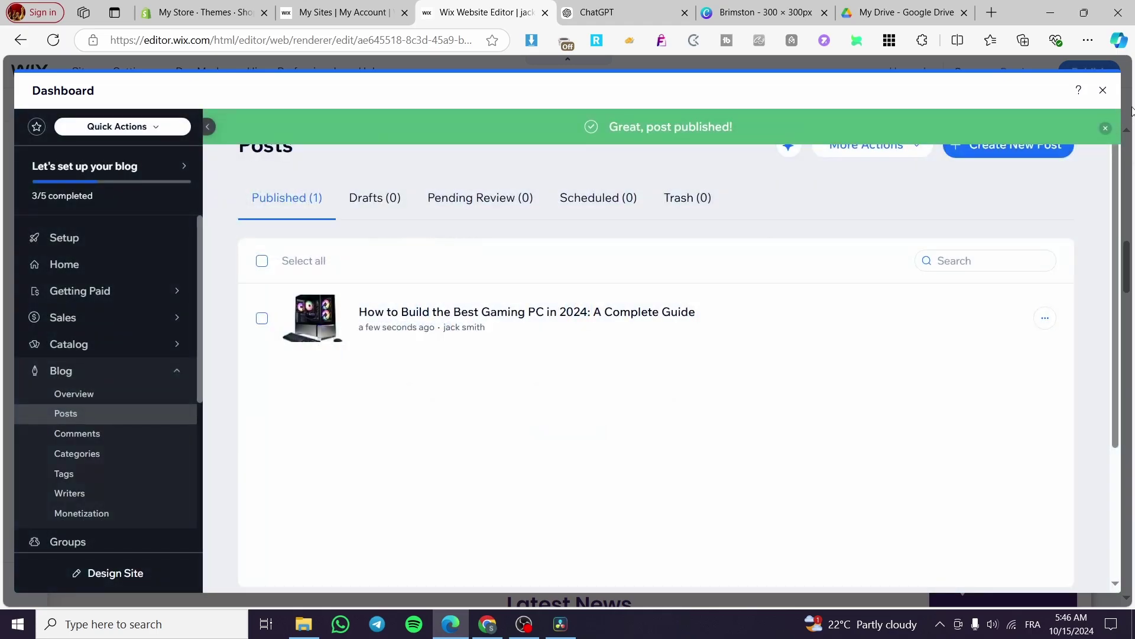
pyautogui.click(1101, 89)
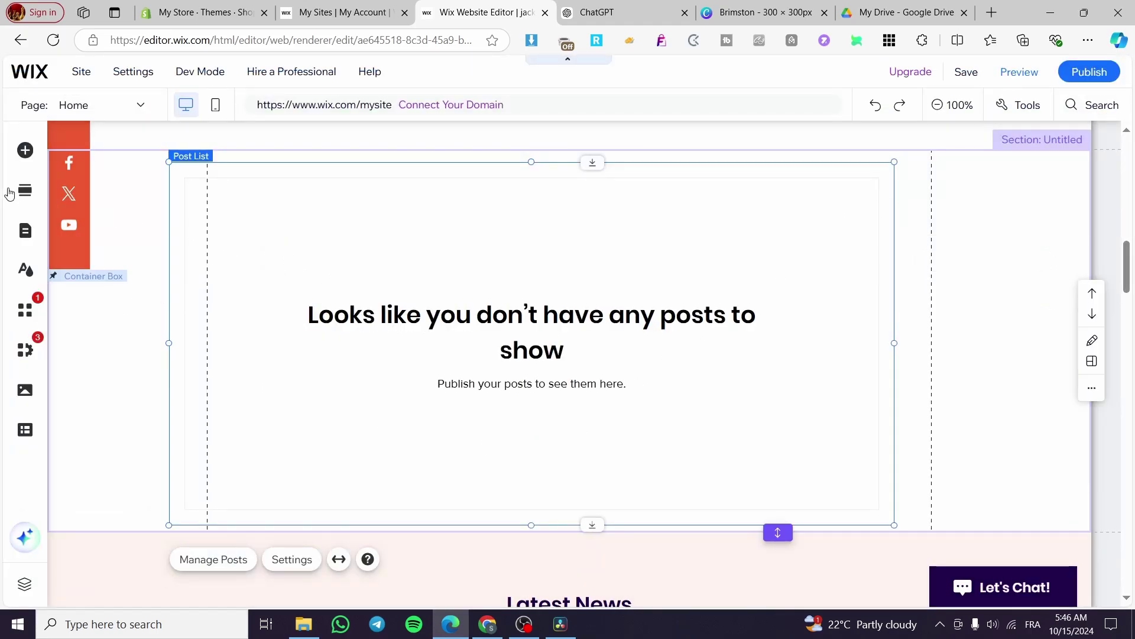
# - Search the App Market for 'ins' and add the Instagram Feed app to the site
pyautogui.click(26, 309)
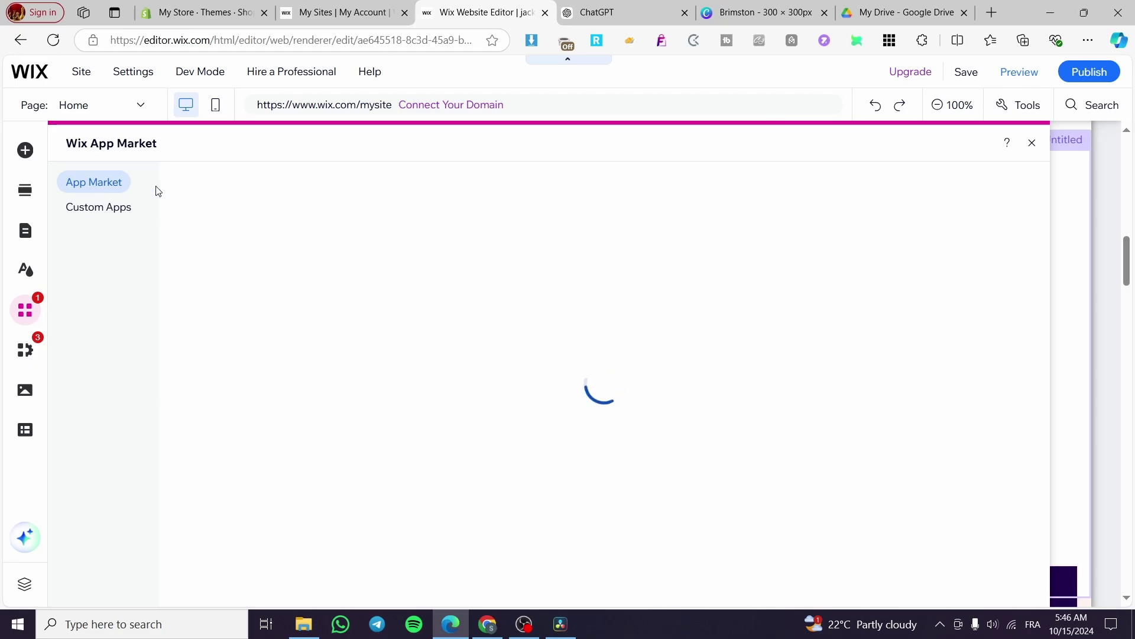
pyautogui.click(242, 190)
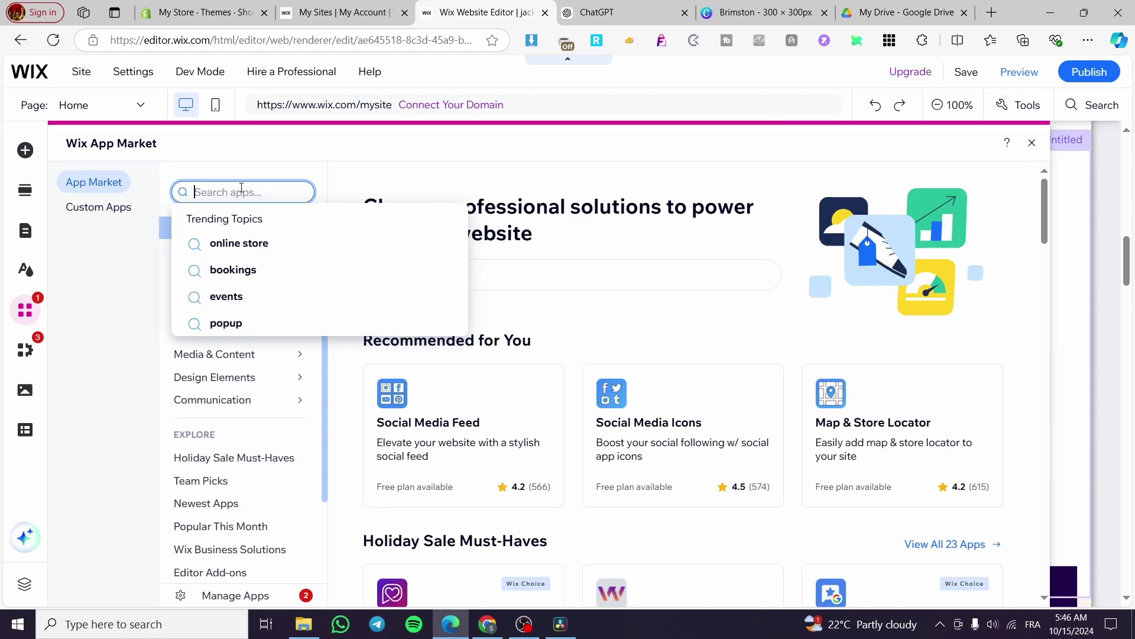
pyautogui.write('ins')
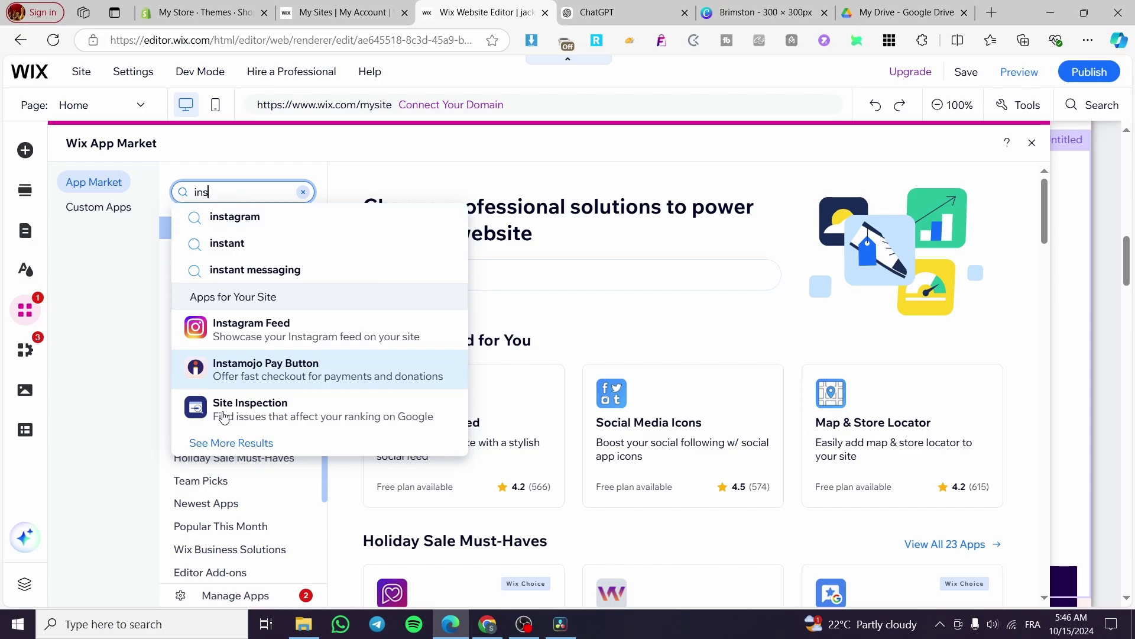
pyautogui.click(319, 346)
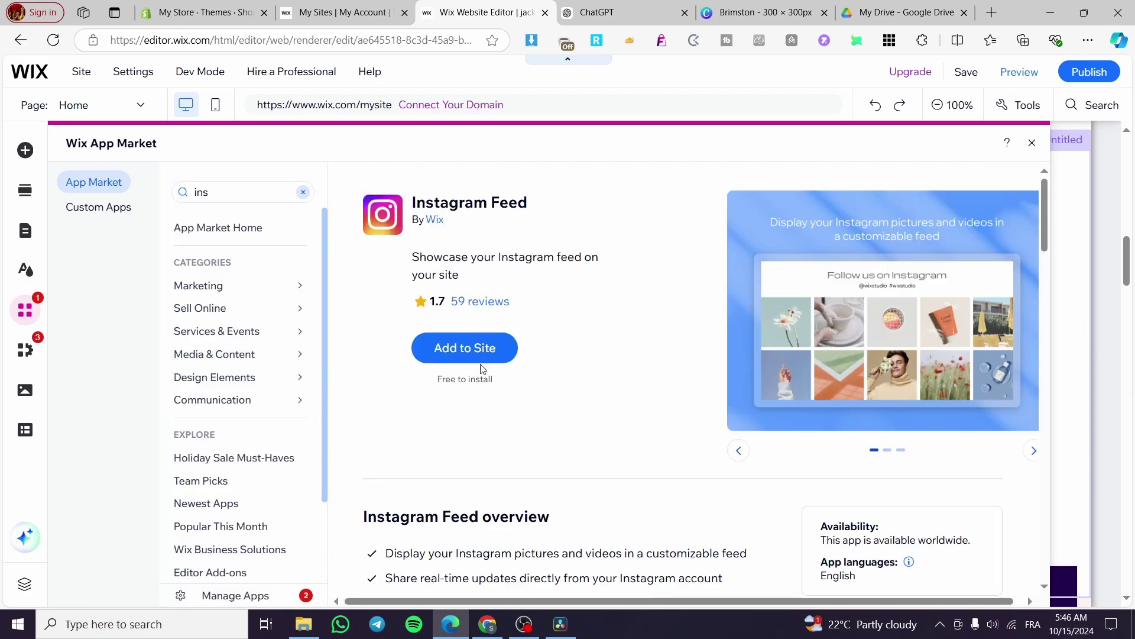
pyautogui.click(481, 358)
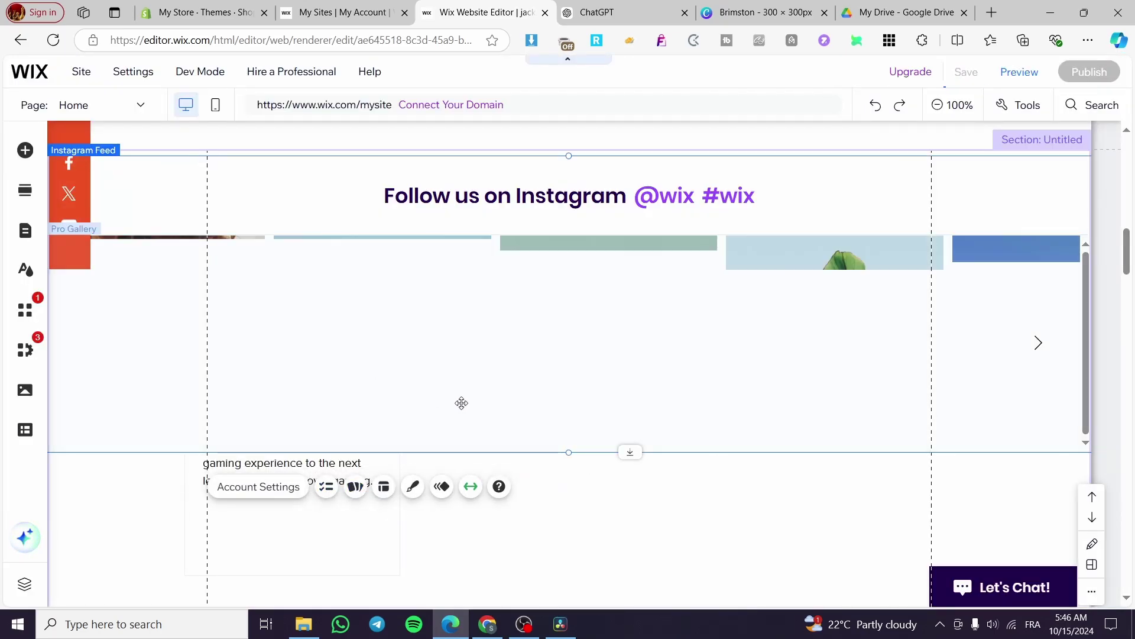
# - Move the Instagram Feed section down to sit just above Latest News
pyautogui.scroll(-2, 514, 407)
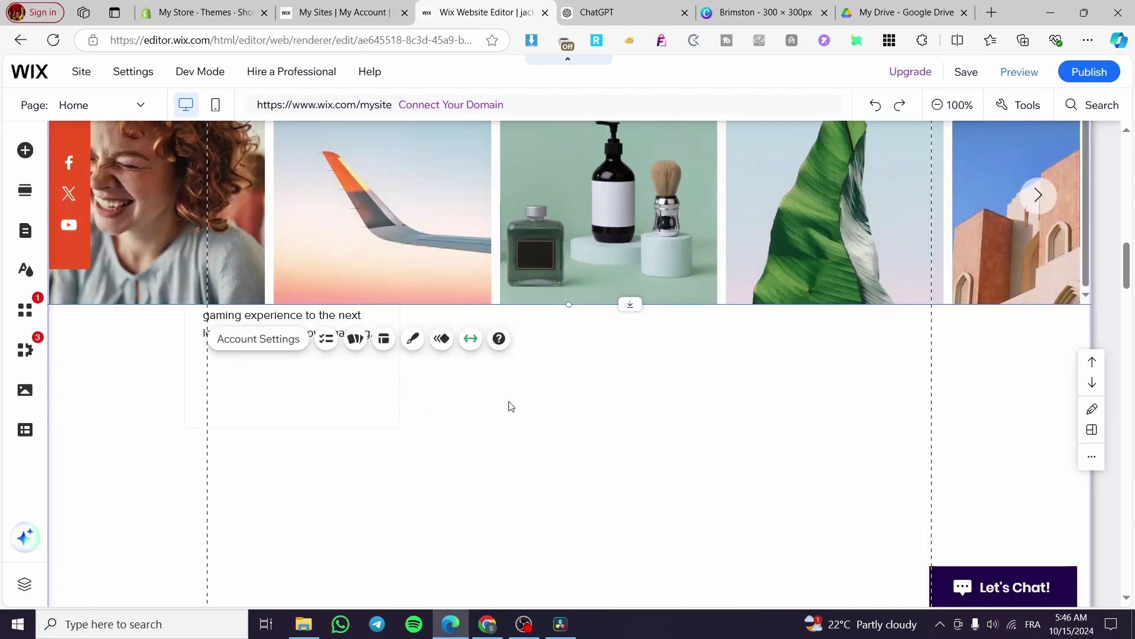
pyautogui.scroll(3, 609, 278)
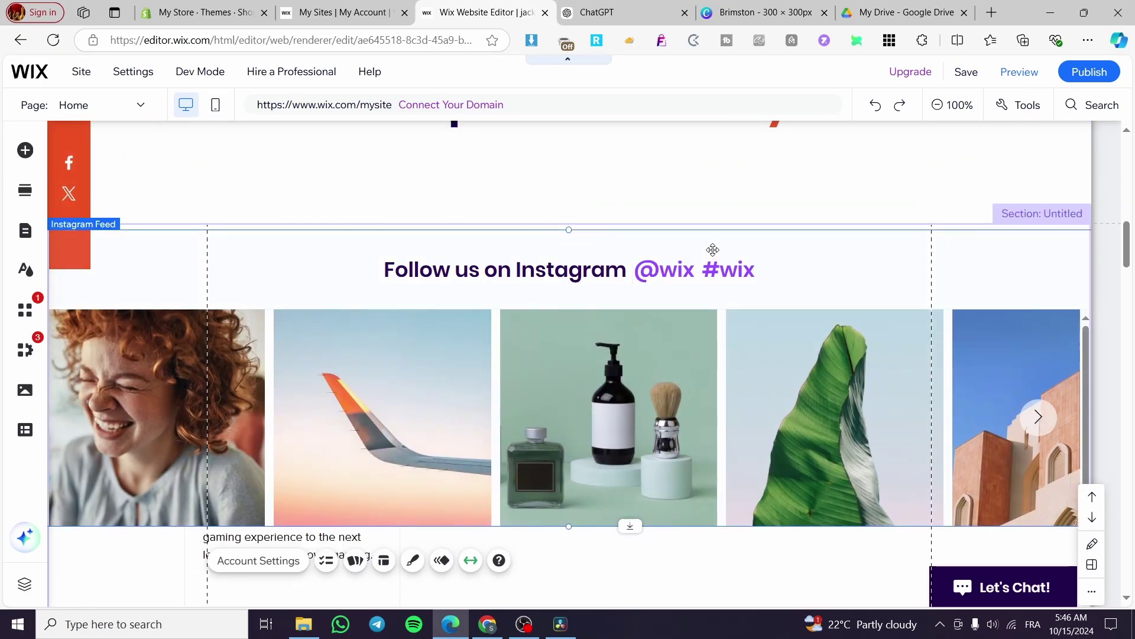
pyautogui.moveTo(710, 269)
pyautogui.mouseDown()
pyautogui.moveTo(702, 332)
pyautogui.moveTo(643, 473)
pyautogui.moveTo(639, 538)
pyautogui.moveTo(631, 455)
pyautogui.moveTo(629, 507)
pyautogui.moveTo(640, 446)
pyautogui.moveTo(640, 470)
pyautogui.mouseUp()
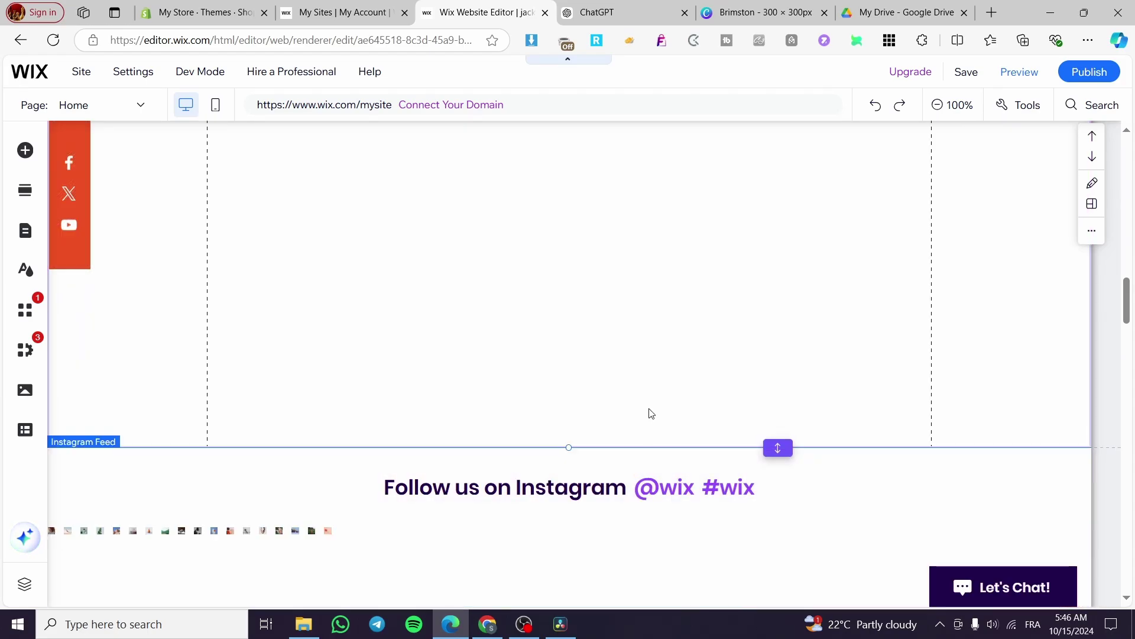
pyautogui.scroll(2, 568, 400)
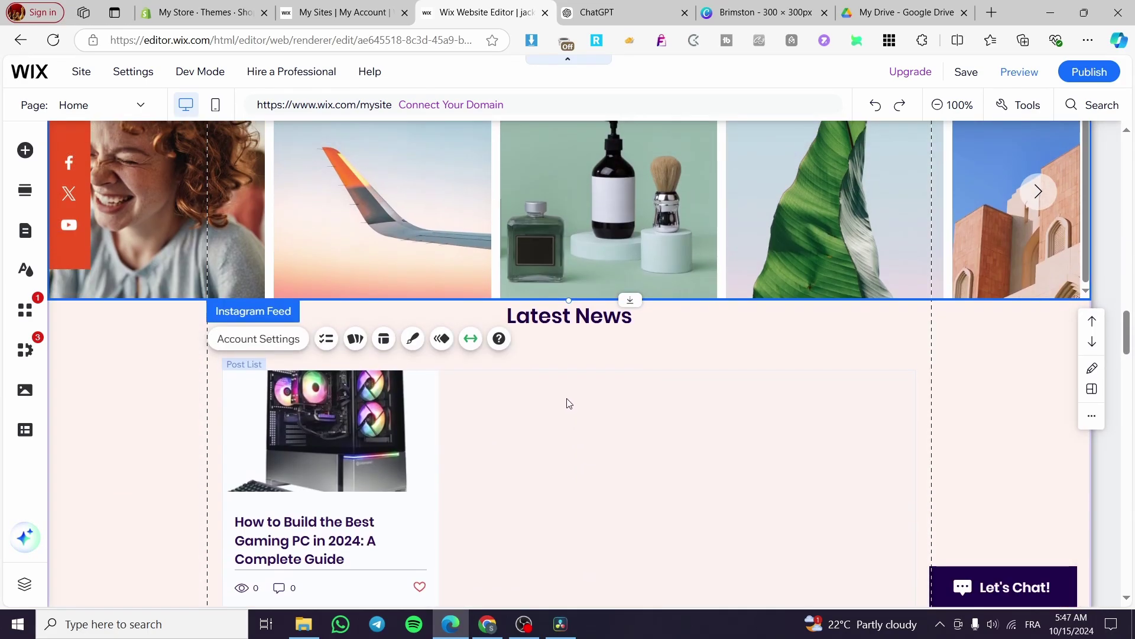
pyautogui.scroll(-6, 535, 398)
pyautogui.scroll(8, 536, 395)
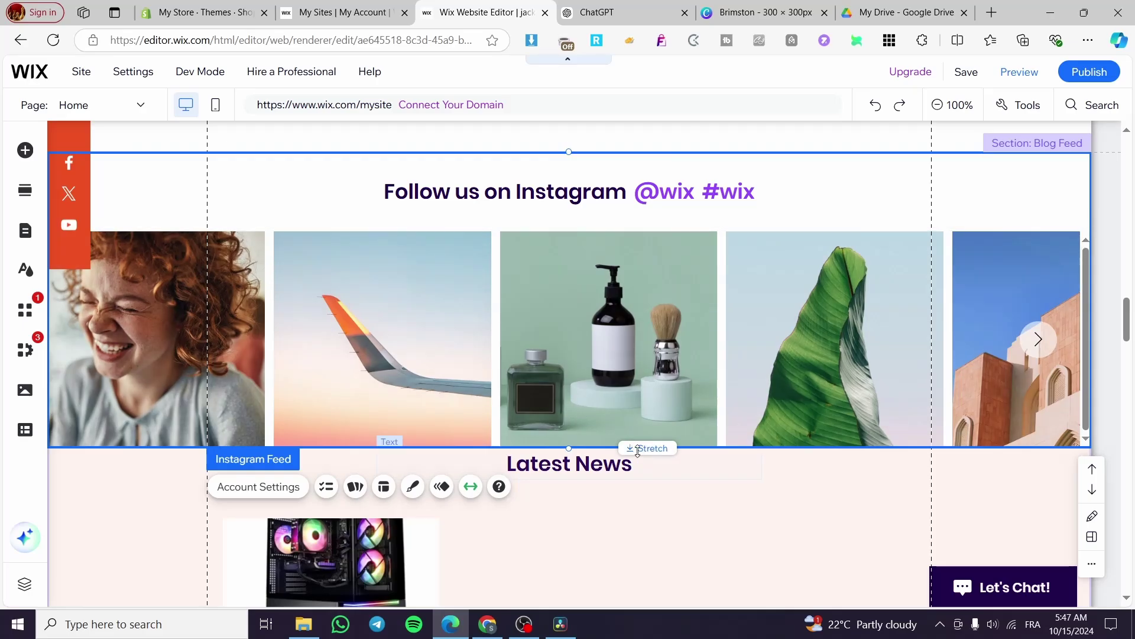
pyautogui.scroll(6, 534, 397)
pyautogui.scroll(3, 350, 338)
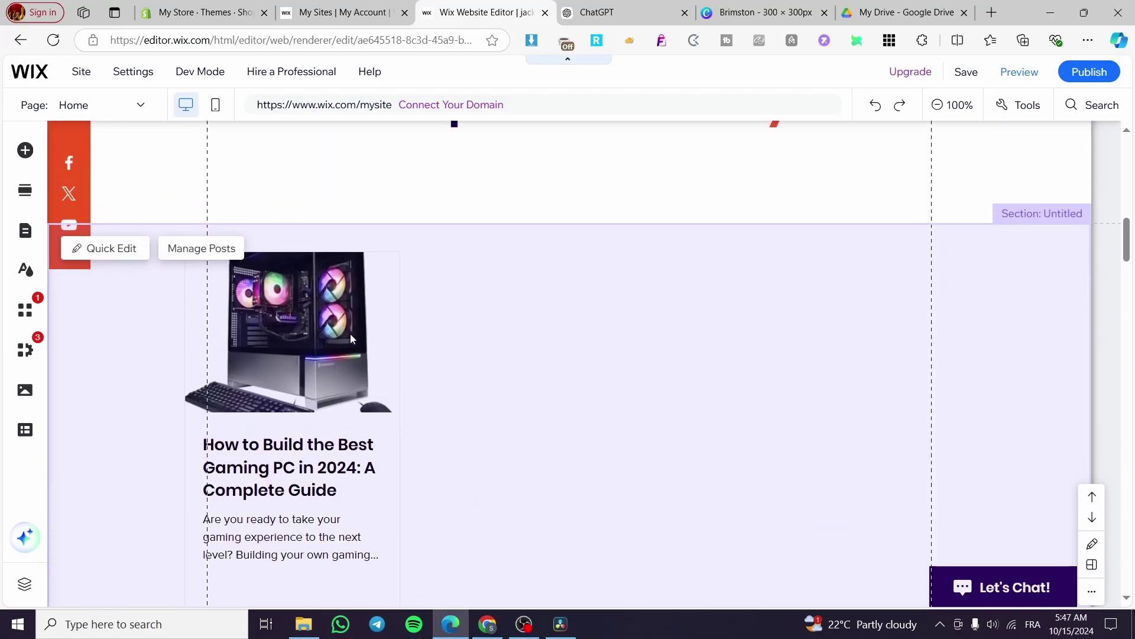
pyautogui.scroll(2, 402, 373)
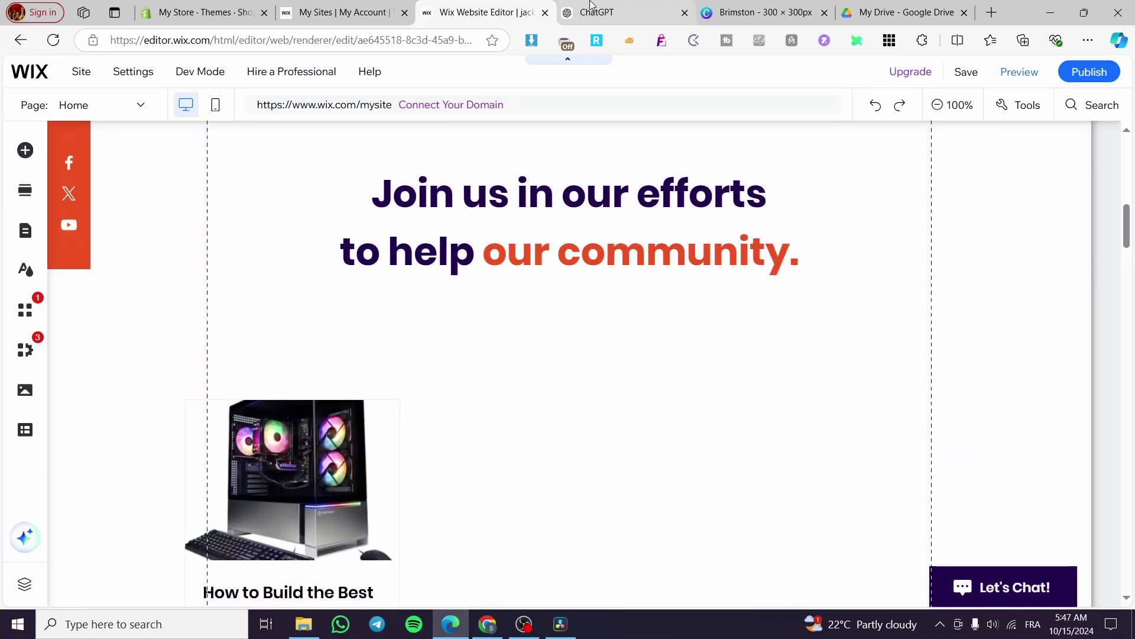
# - Load the Elfsight website in the My Sites browser tab by searching 'elfsight'
pyautogui.click(359, 17)
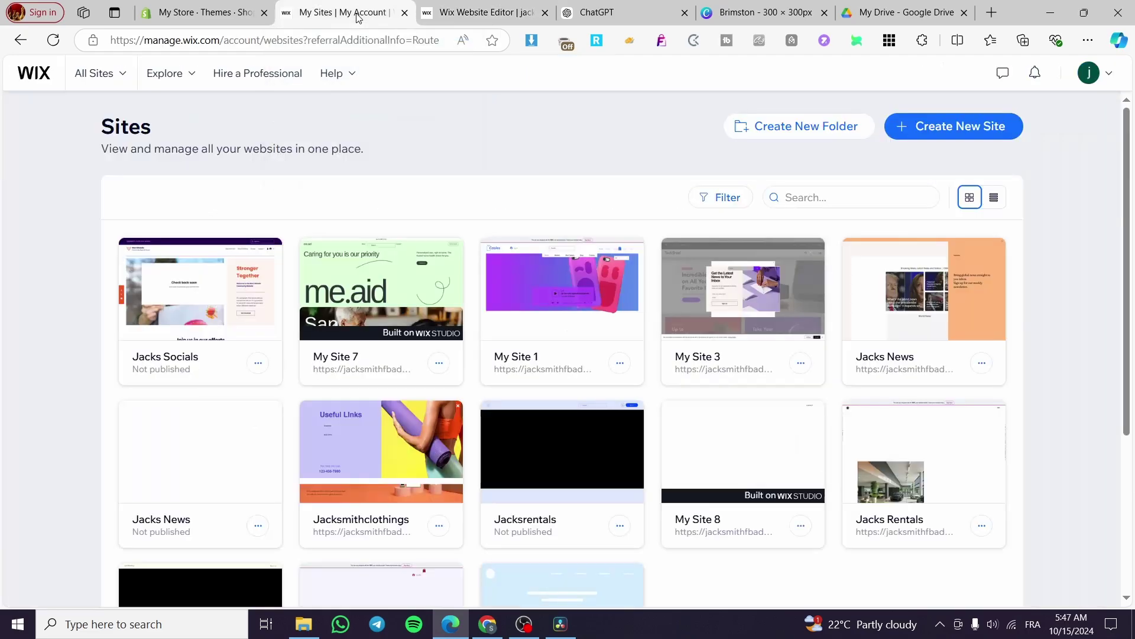
pyautogui.click(341, 35)
pyautogui.write('elfsi')
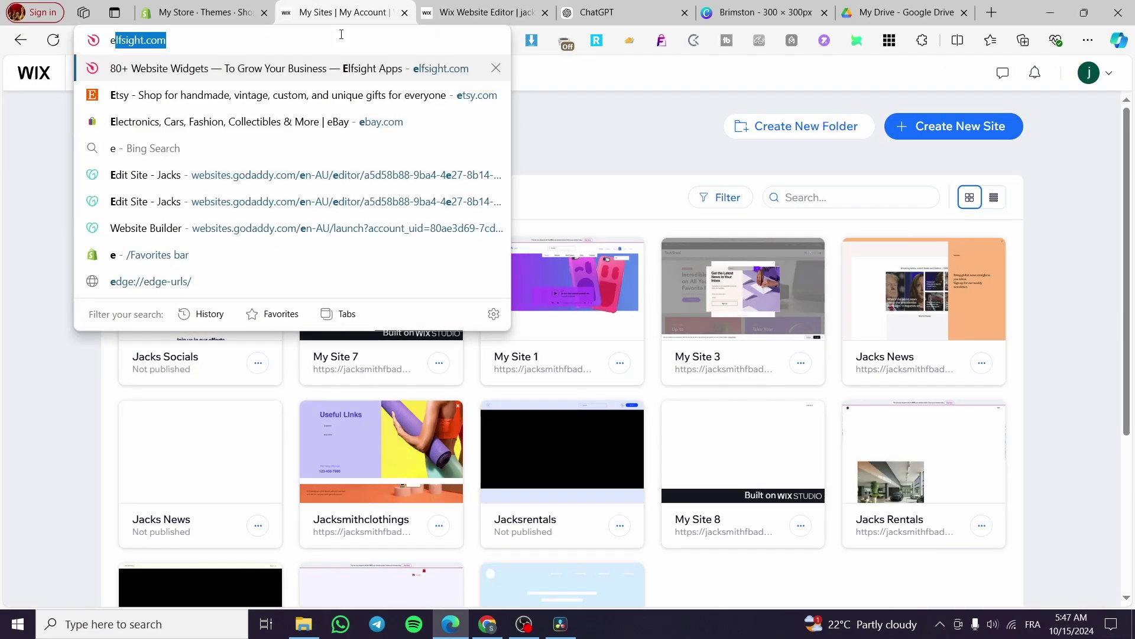
pyautogui.write('ght')
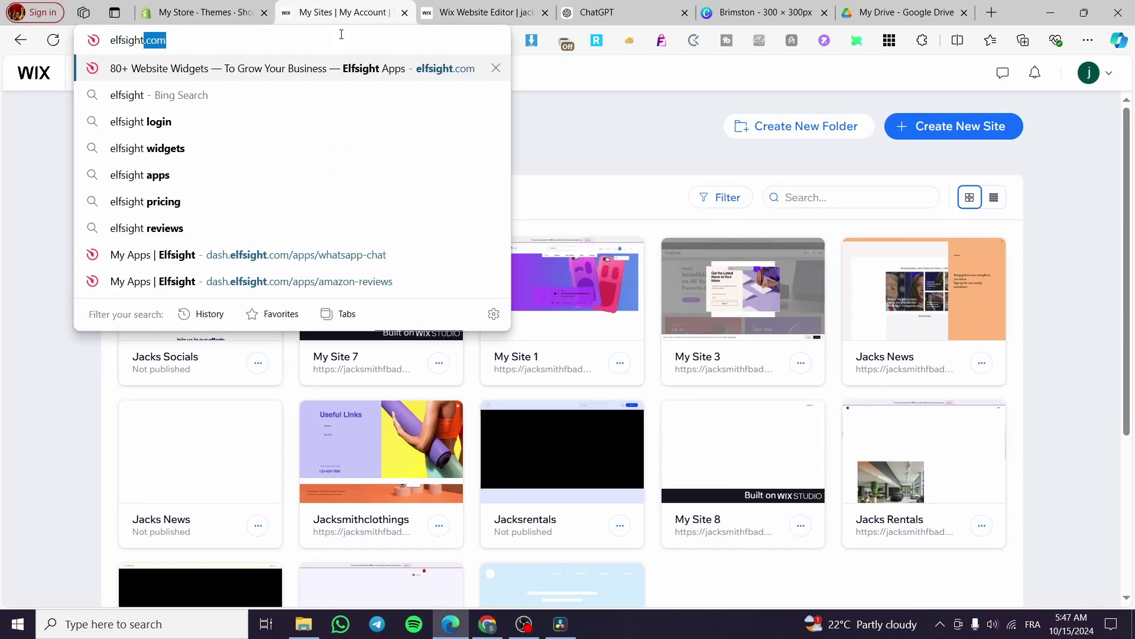
pyautogui.press('Return')
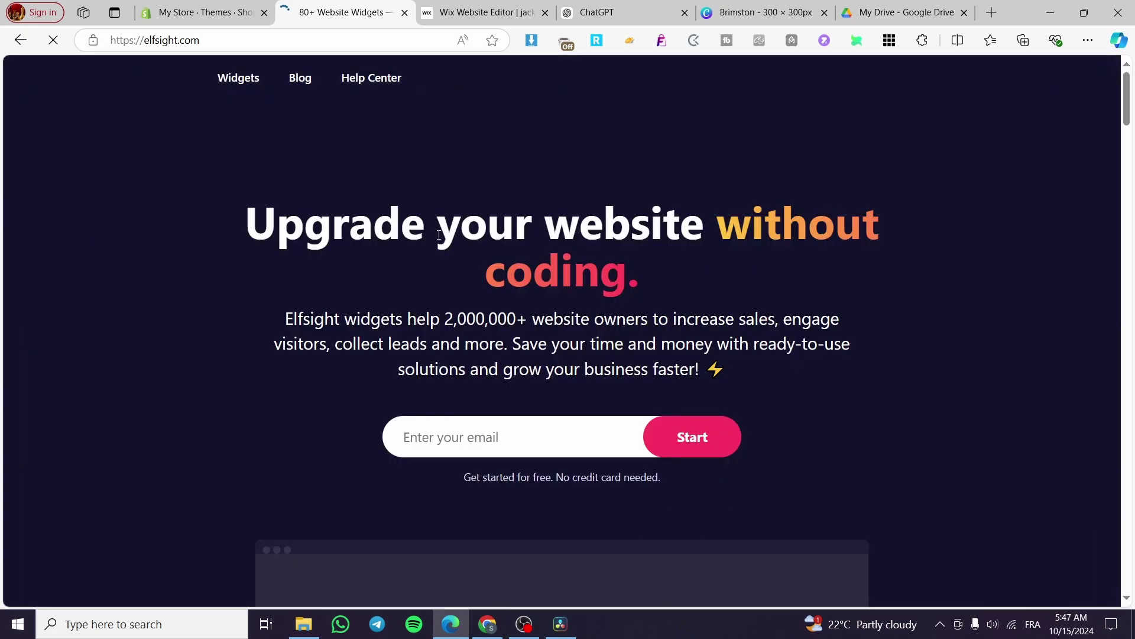
# - Open the Instagram Feed and Facebook Feed widget pages in new tabs, then start a Facebook Feed widget
pyautogui.moveTo(238, 79)
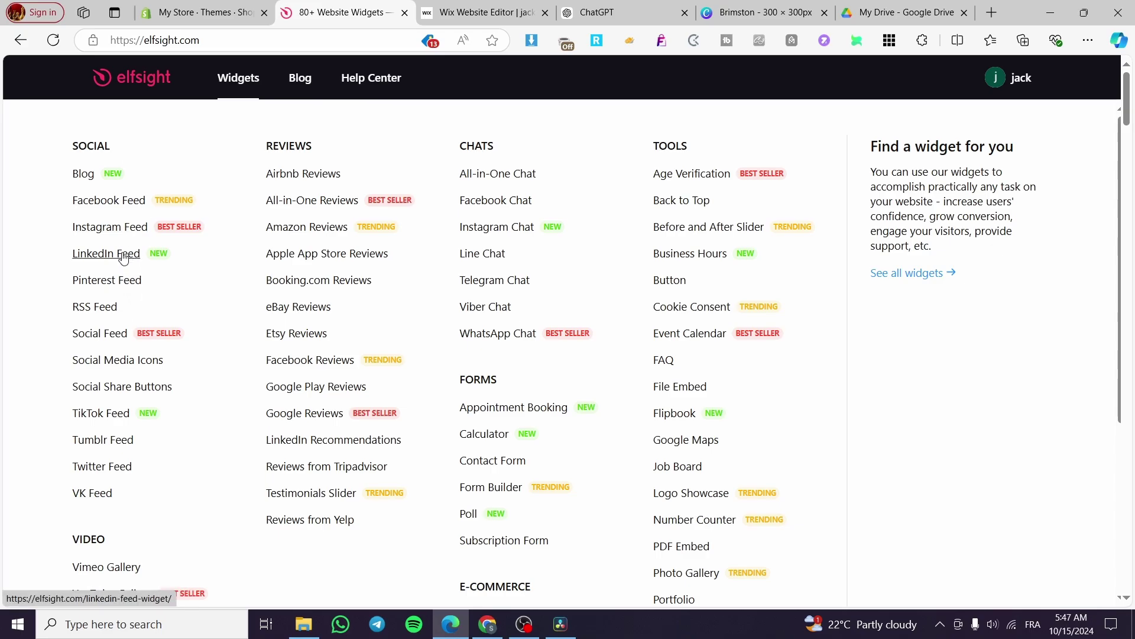
pyautogui.rightClick(118, 225)
pyautogui.click(136, 235)
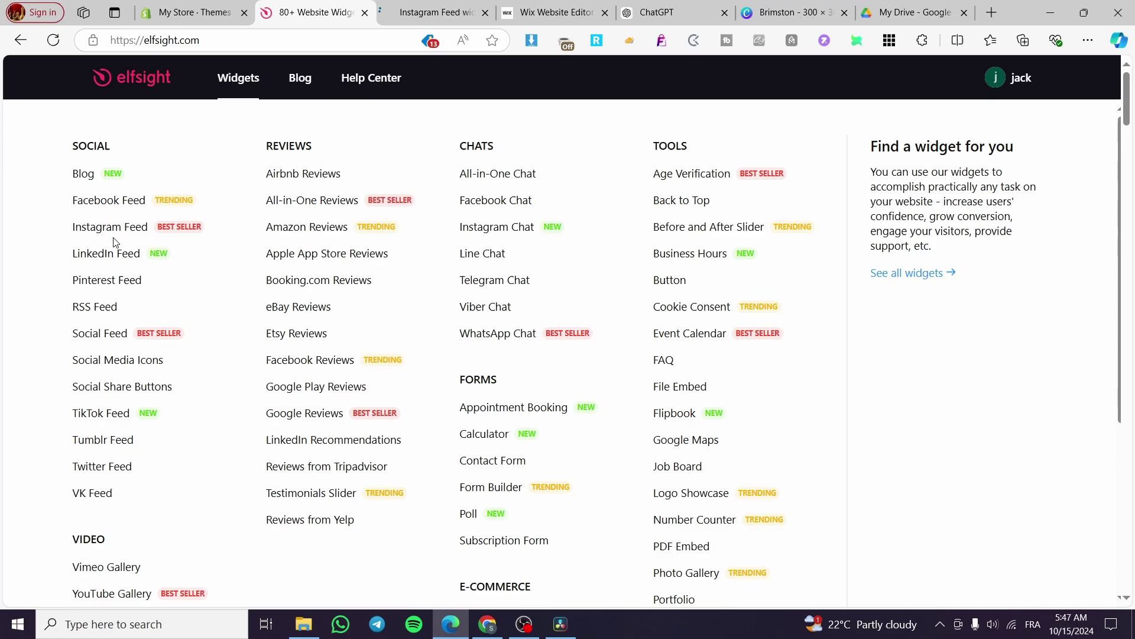
pyautogui.rightClick(119, 201)
pyautogui.click(160, 217)
pyautogui.click(503, 12)
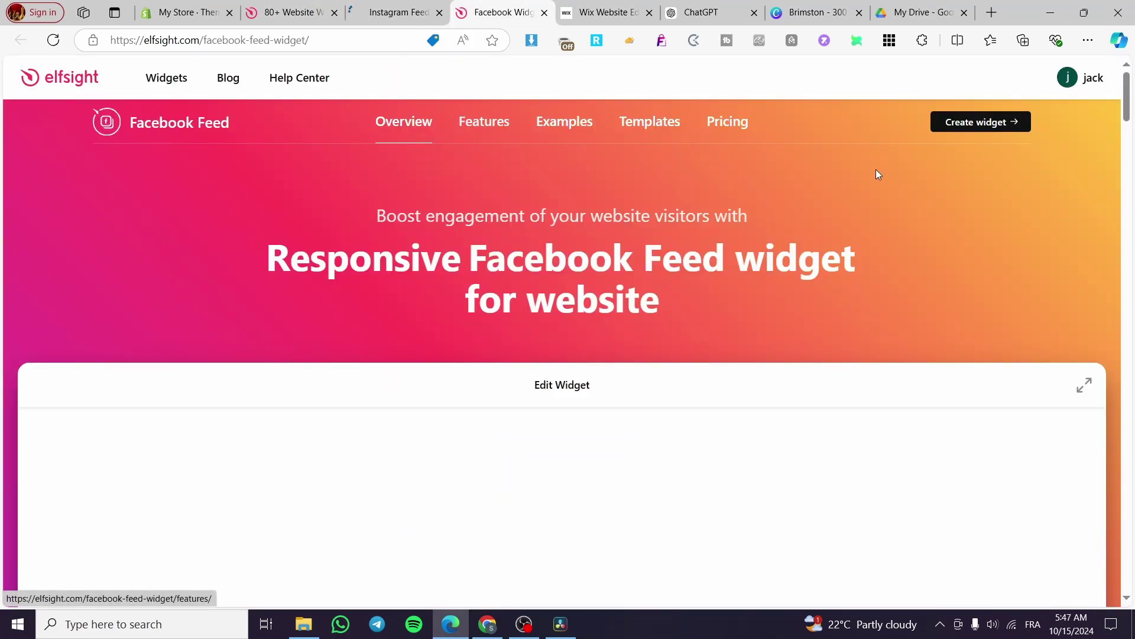
pyautogui.click(984, 121)
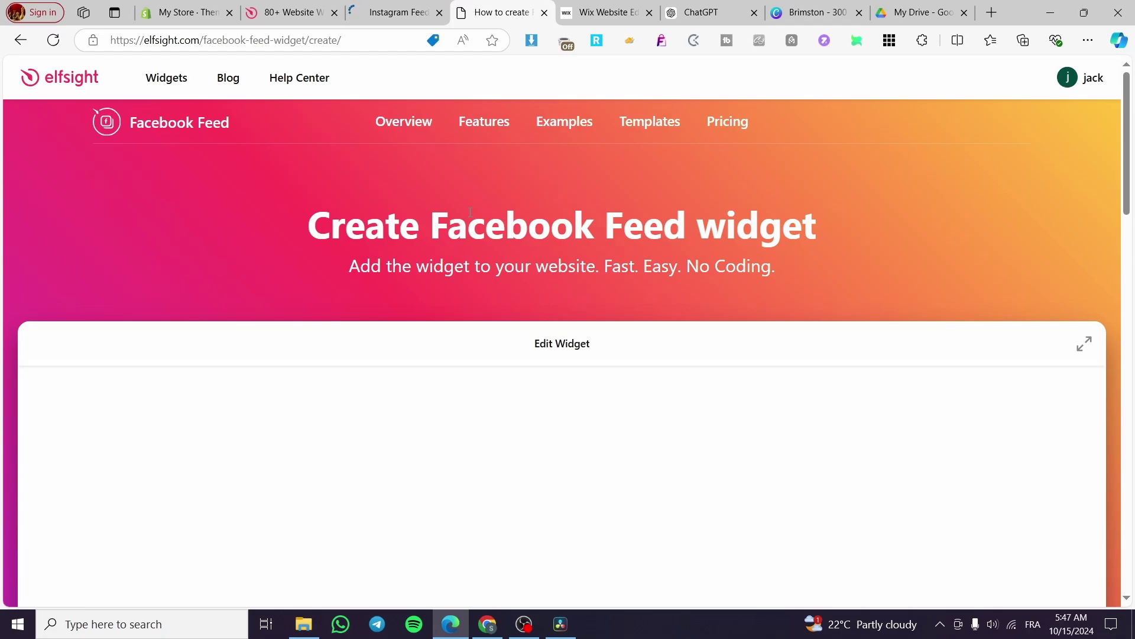
# - Copy the existing Elfsight Instagram Feed widget's install code from the dashboard, then return to Wix
pyautogui.scroll(-3, 584, 255)
pyautogui.click(396, 12)
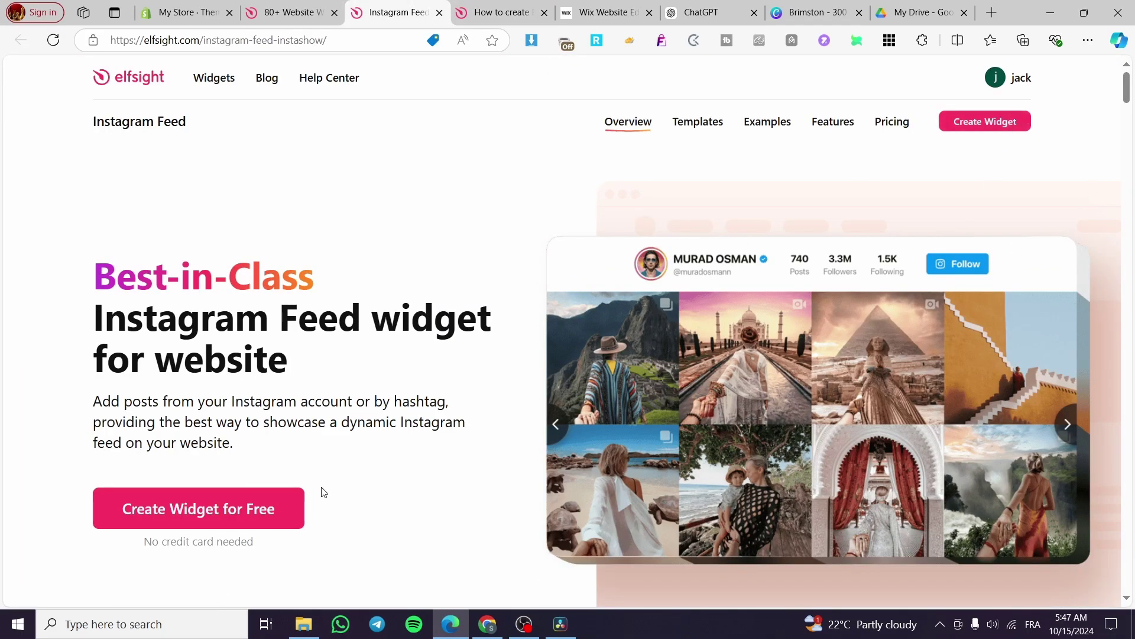
pyautogui.click(1017, 88)
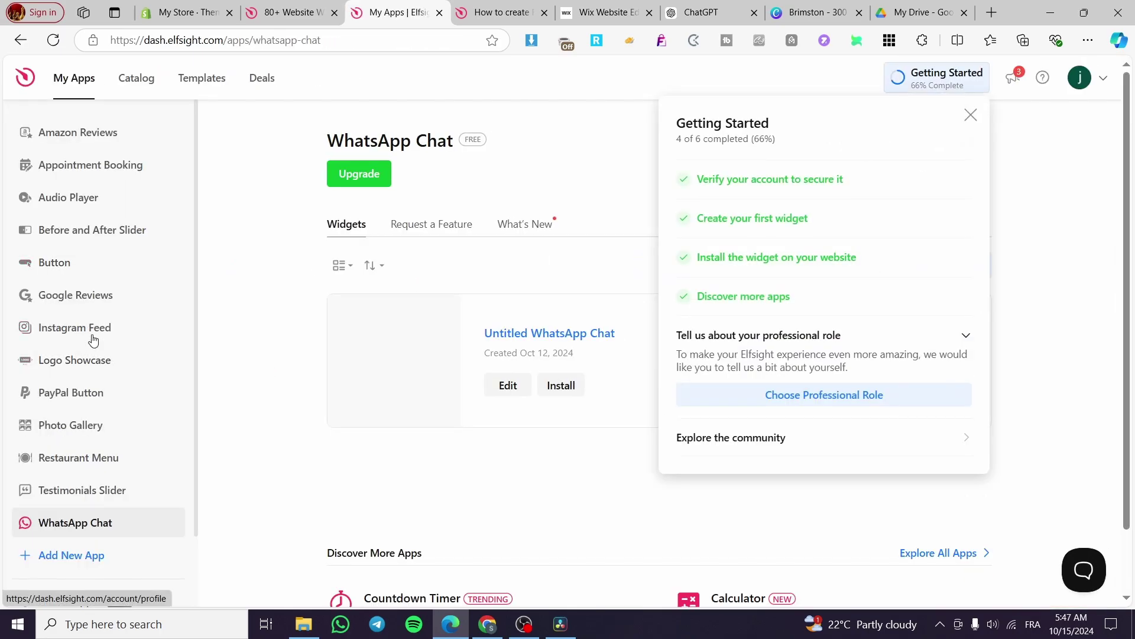
pyautogui.scroll(-1, 90, 501)
pyautogui.scroll(1, 90, 501)
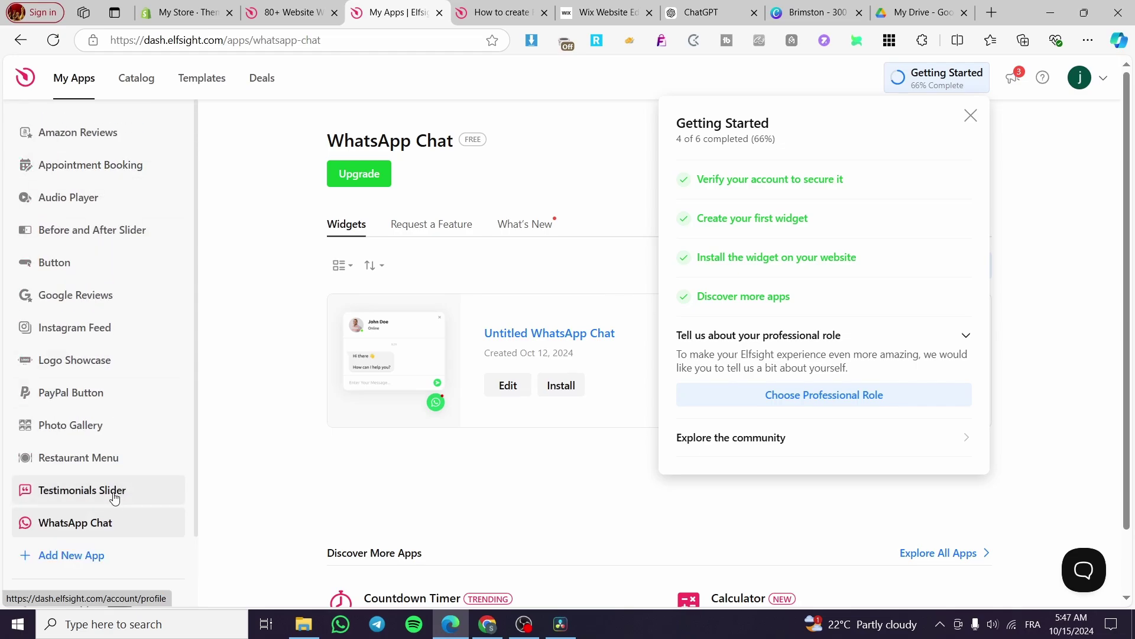
pyautogui.click(59, 330)
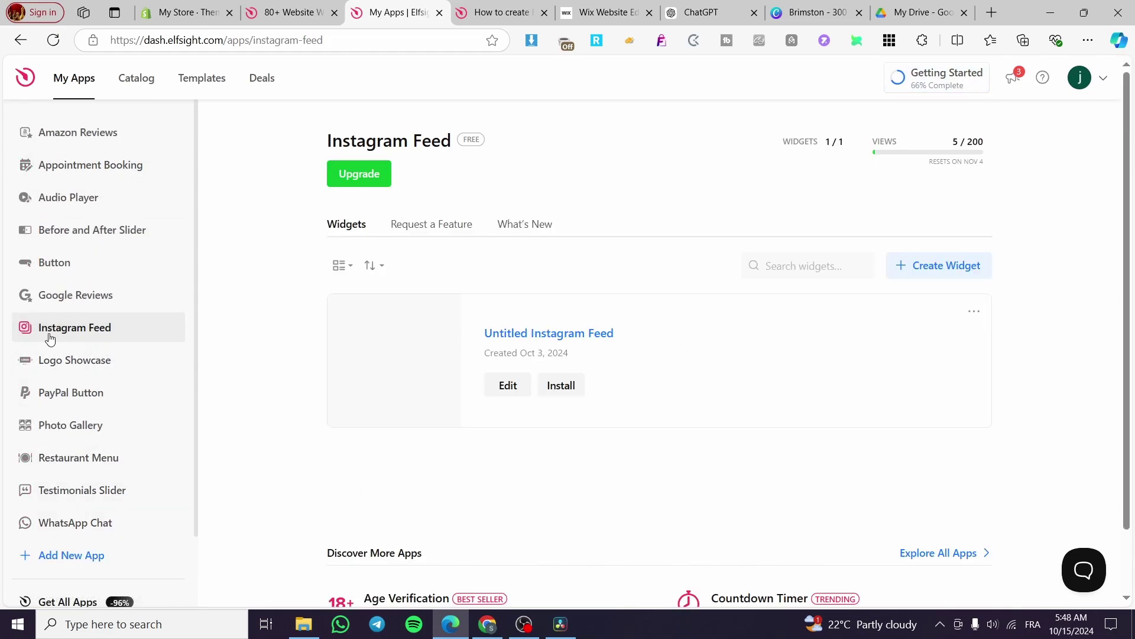
pyautogui.click(561, 385)
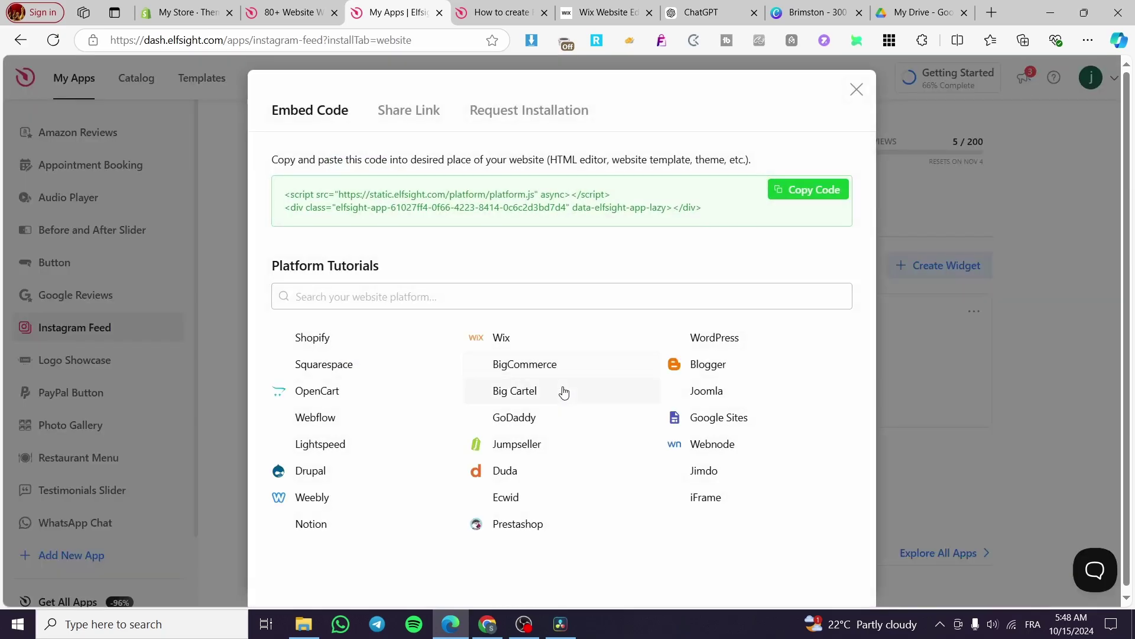
pyautogui.click(816, 196)
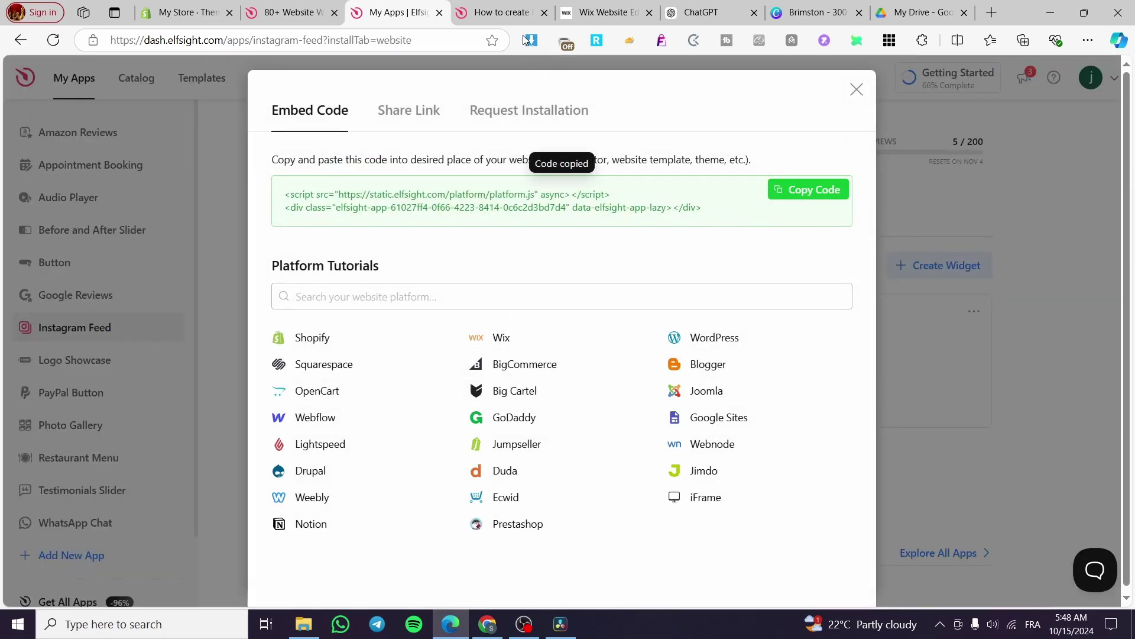
pyautogui.click(603, 15)
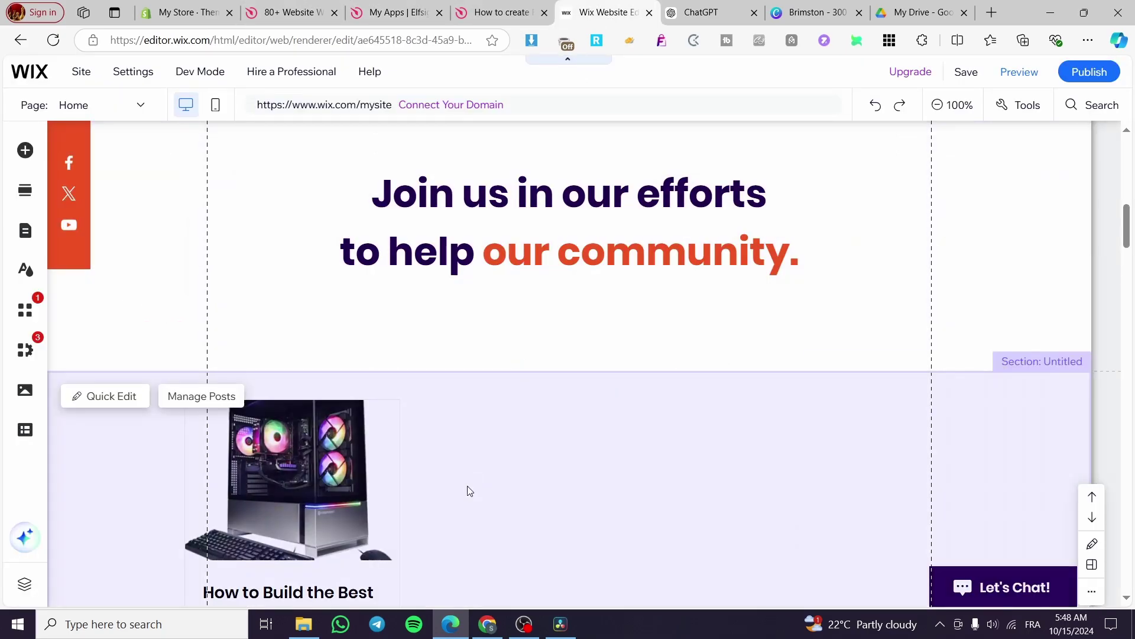
# - Add an Embed HTML element to the Instagram Feed section and apply the pasted Elfsight code
pyautogui.scroll(-9, 469, 491)
pyautogui.scroll(-5, 436, 460)
pyautogui.click(463, 449)
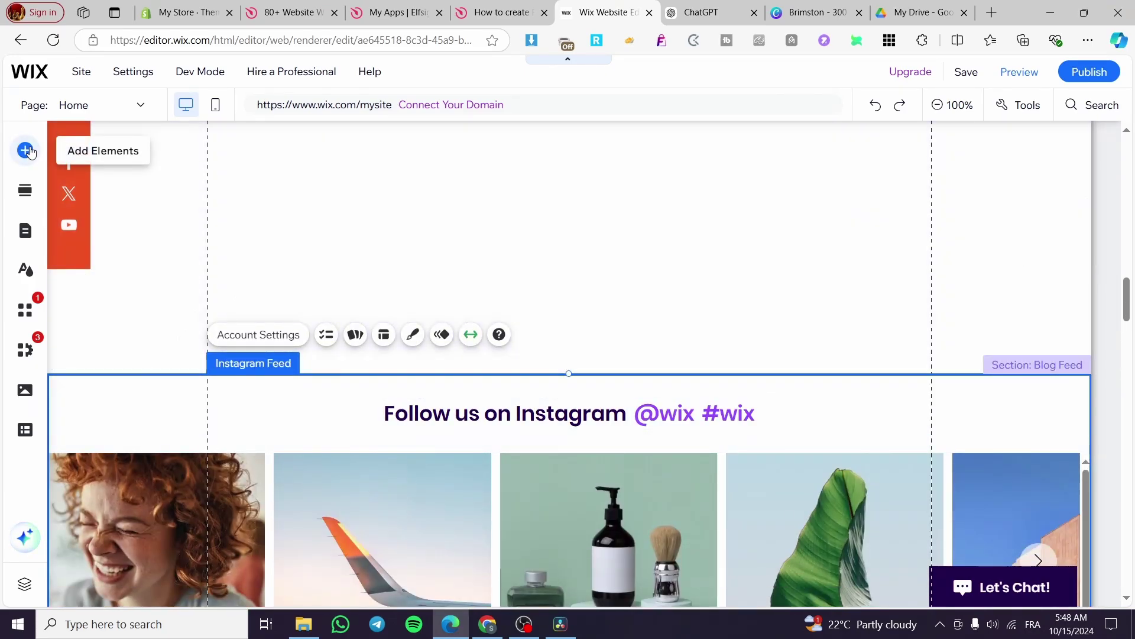
pyautogui.click(27, 151)
pyautogui.click(110, 309)
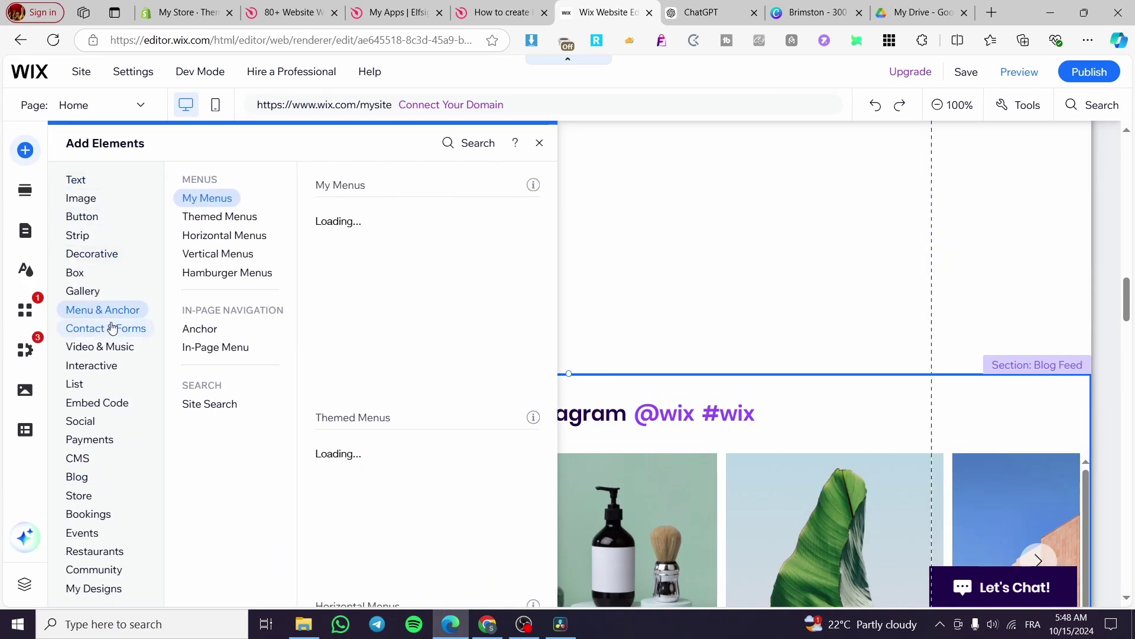
pyautogui.click(110, 404)
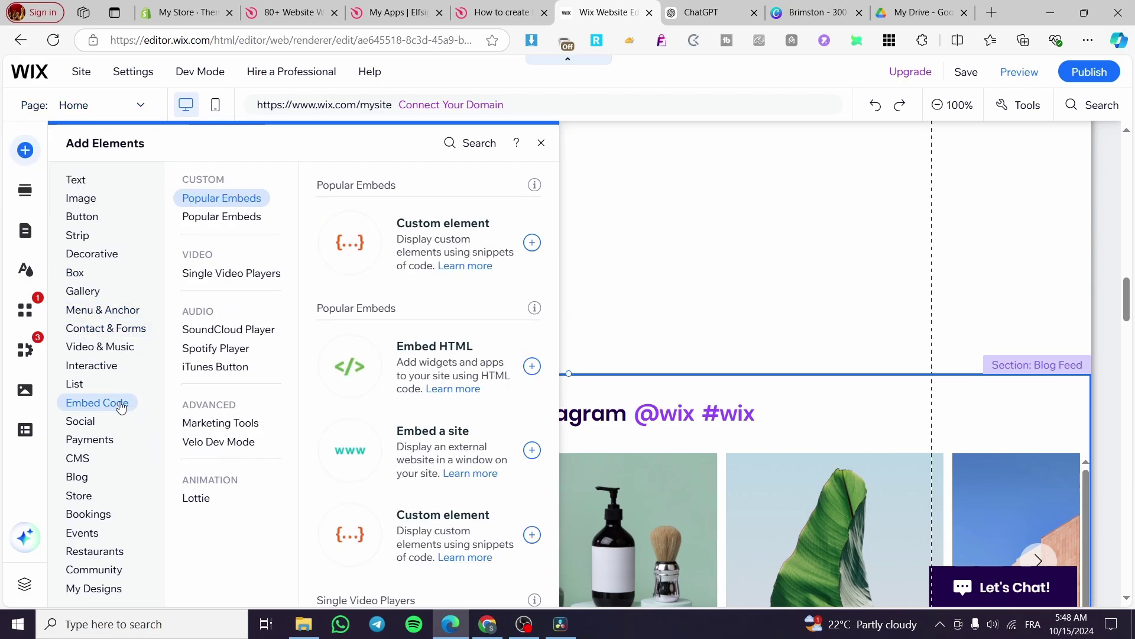
pyautogui.click(454, 368)
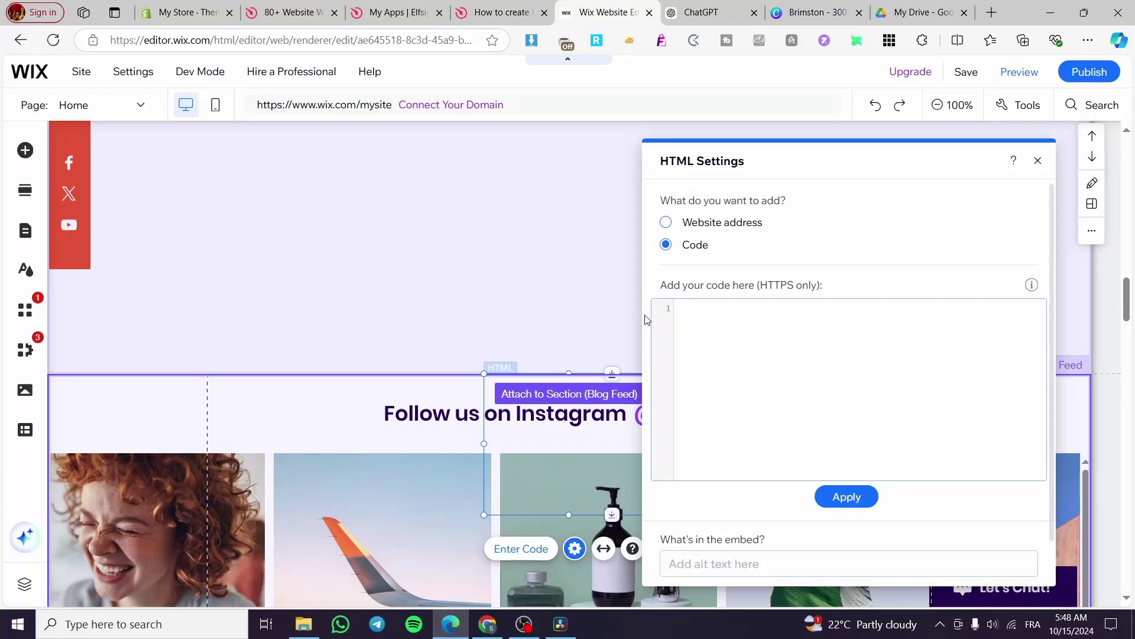
pyautogui.hotkey('ctrl', 'v')
pyautogui.click(825, 496)
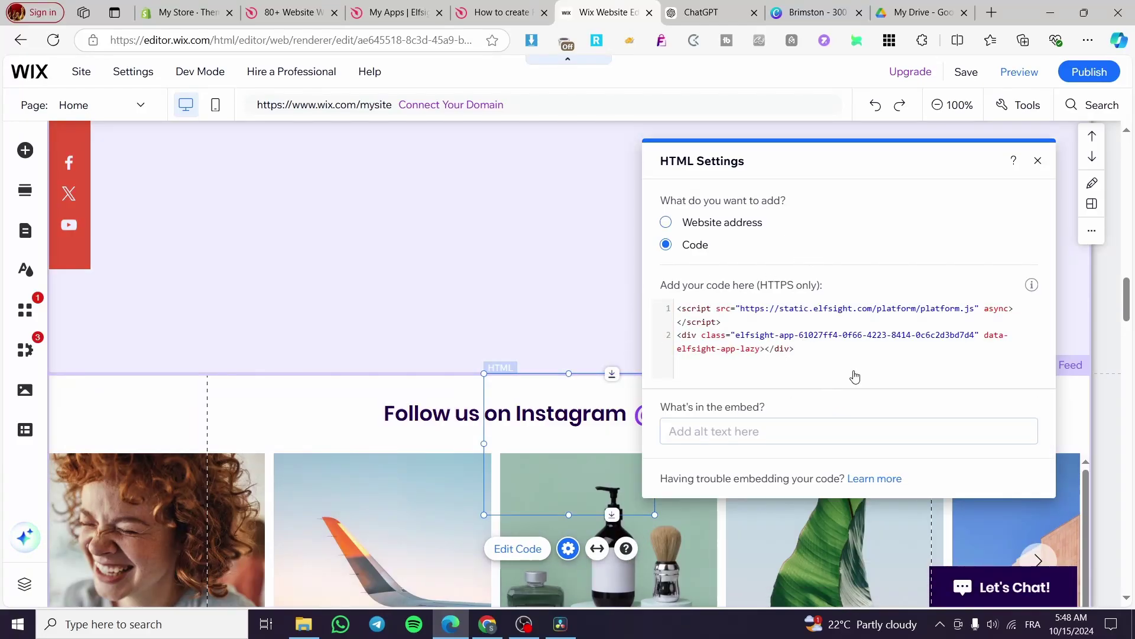
pyautogui.click(1037, 161)
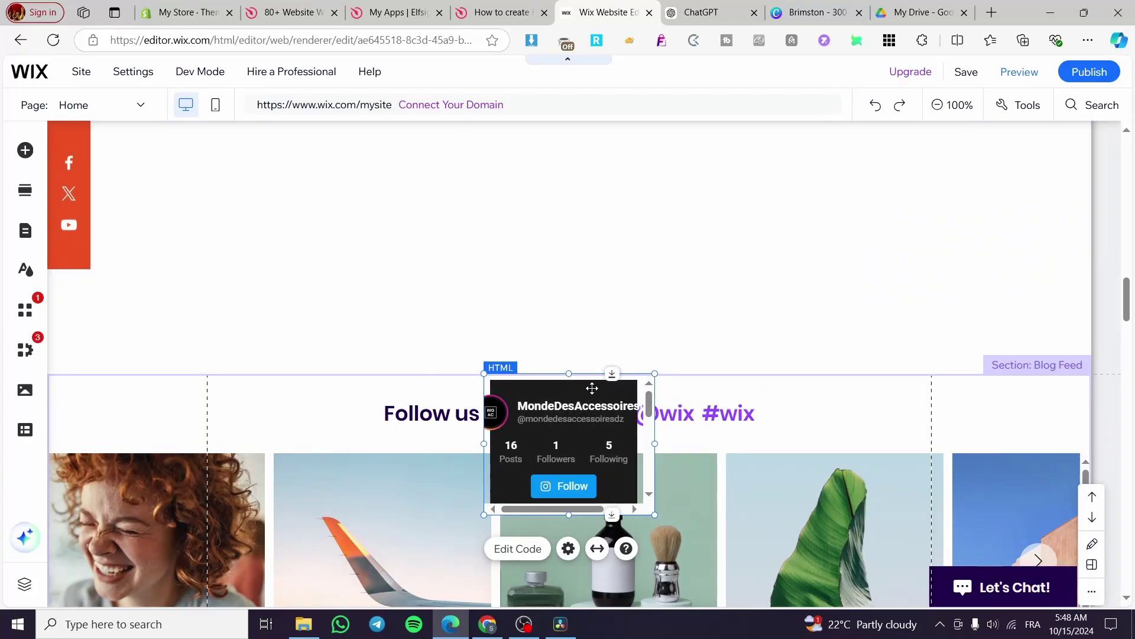
# - Insert a blank section above the Instagram section and move the feed widget into it
pyautogui.moveTo(568, 400); pyautogui.dragTo(770, 408)
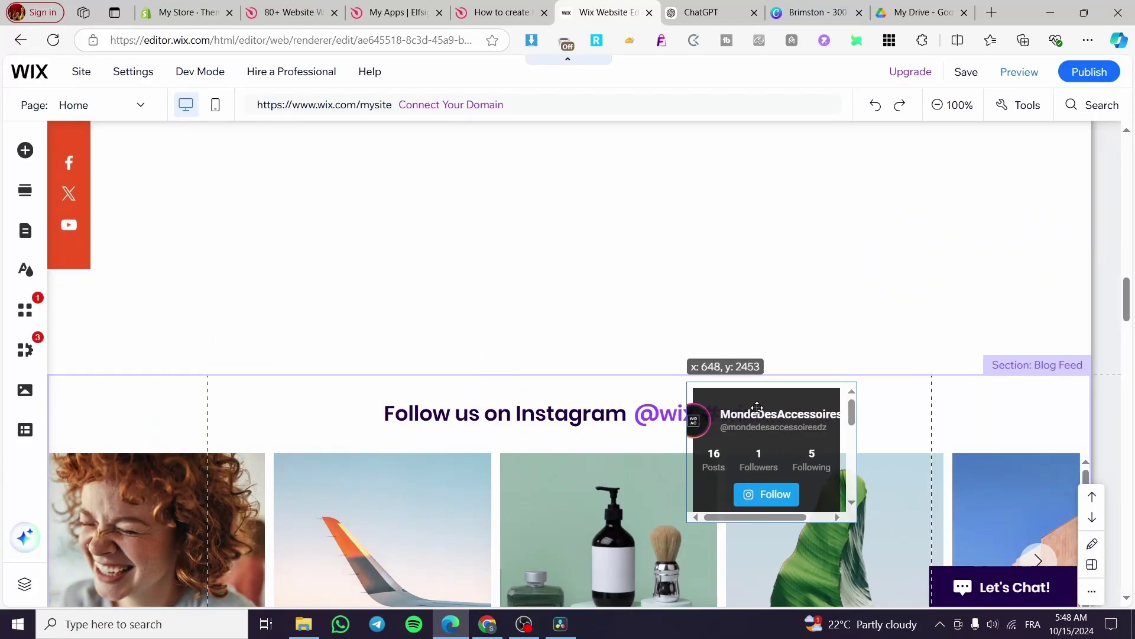
pyautogui.click(569, 373)
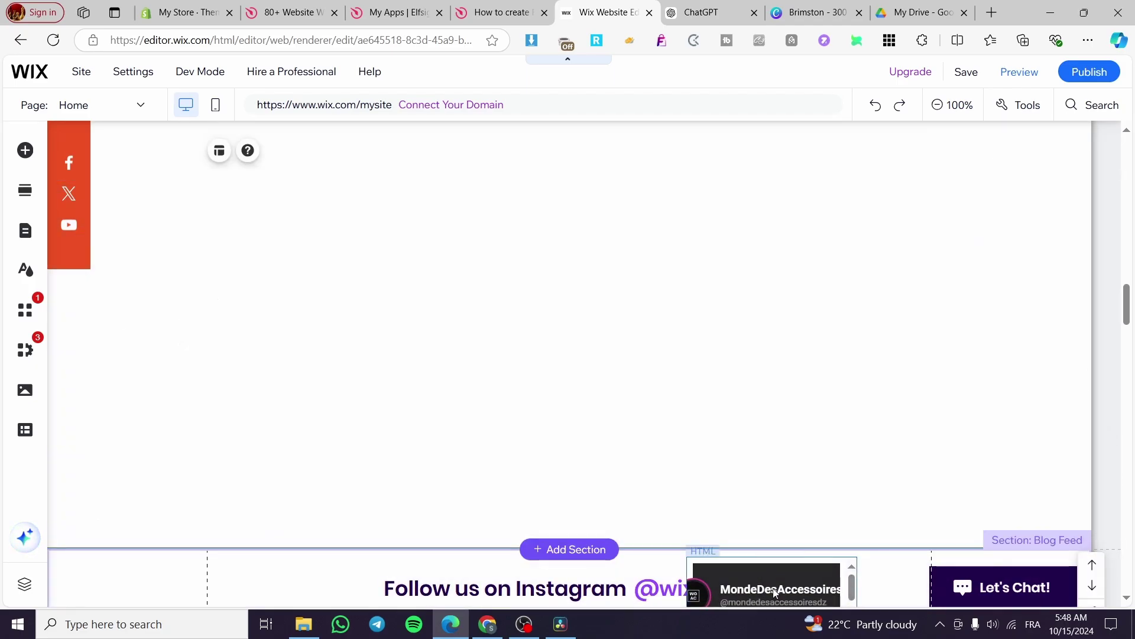
pyautogui.scroll(-4, 663, 415)
pyautogui.scroll(1, 664, 415)
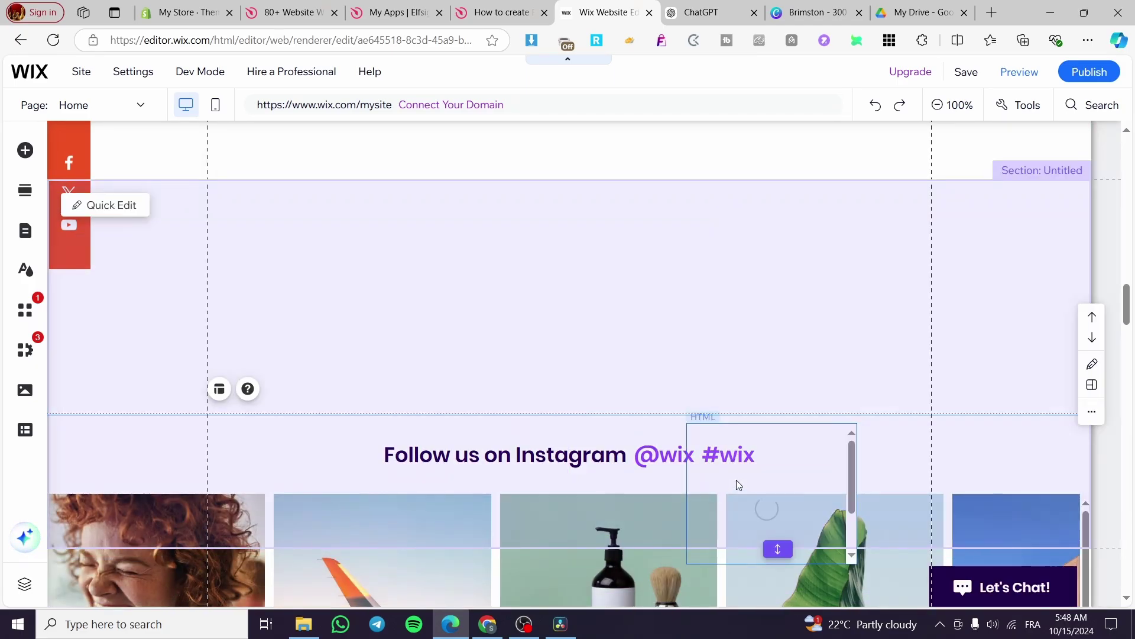
pyautogui.scroll(1, 709, 449)
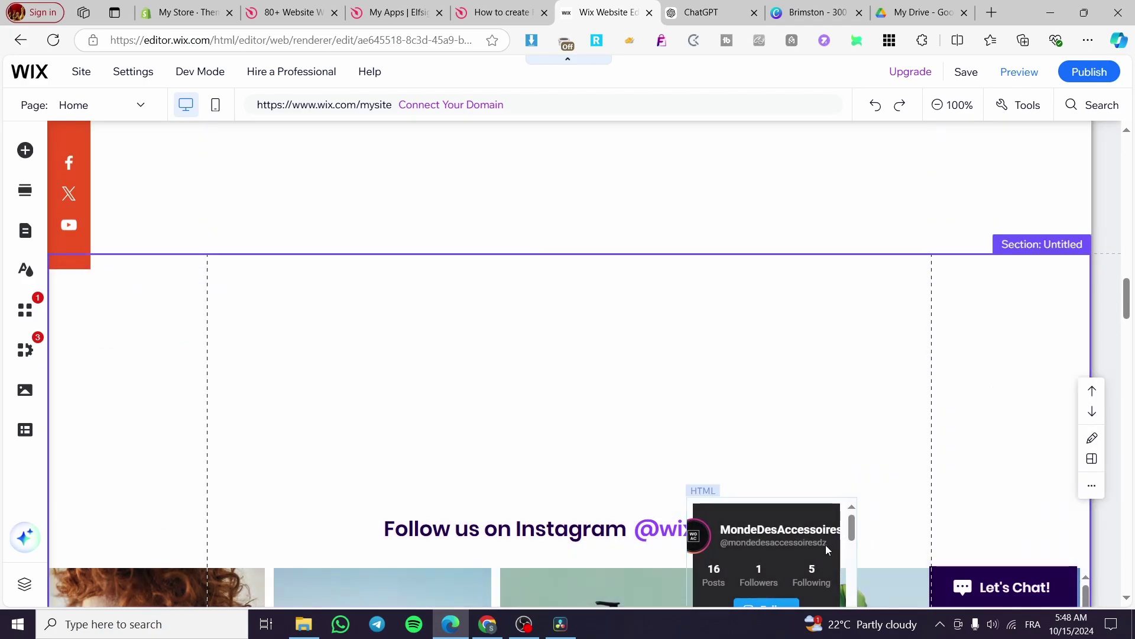
pyautogui.click(825, 545)
pyautogui.moveTo(772, 517); pyautogui.dragTo(320, 292)
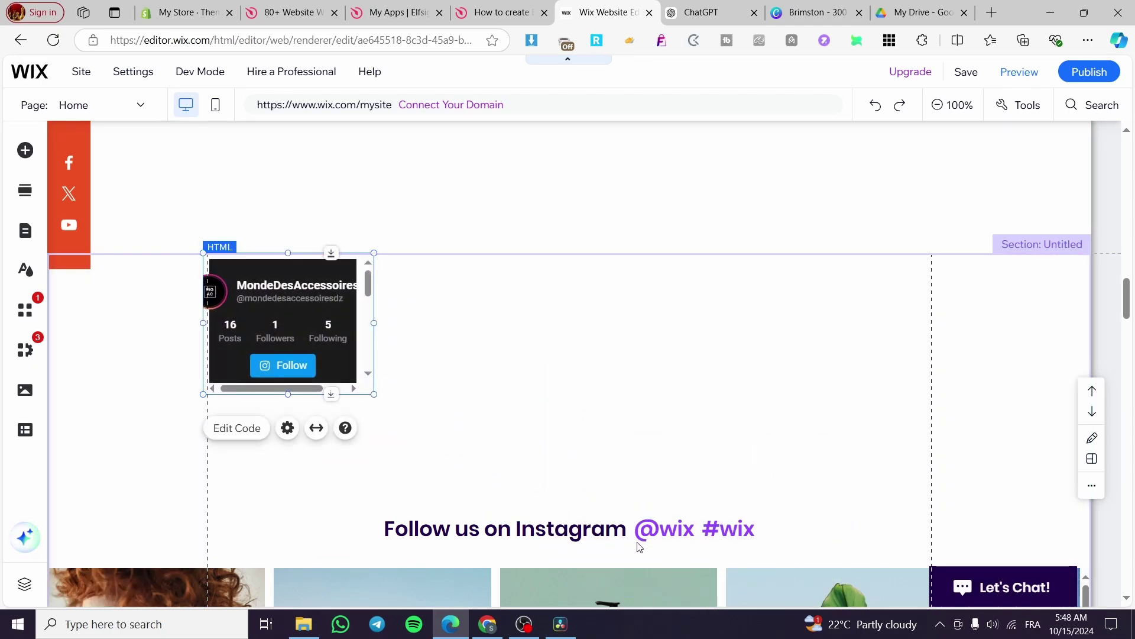
# - Enlarge the feed widget to about 926 by 588, then stretch it to nearly full width
pyautogui.scroll(-3, 674, 532)
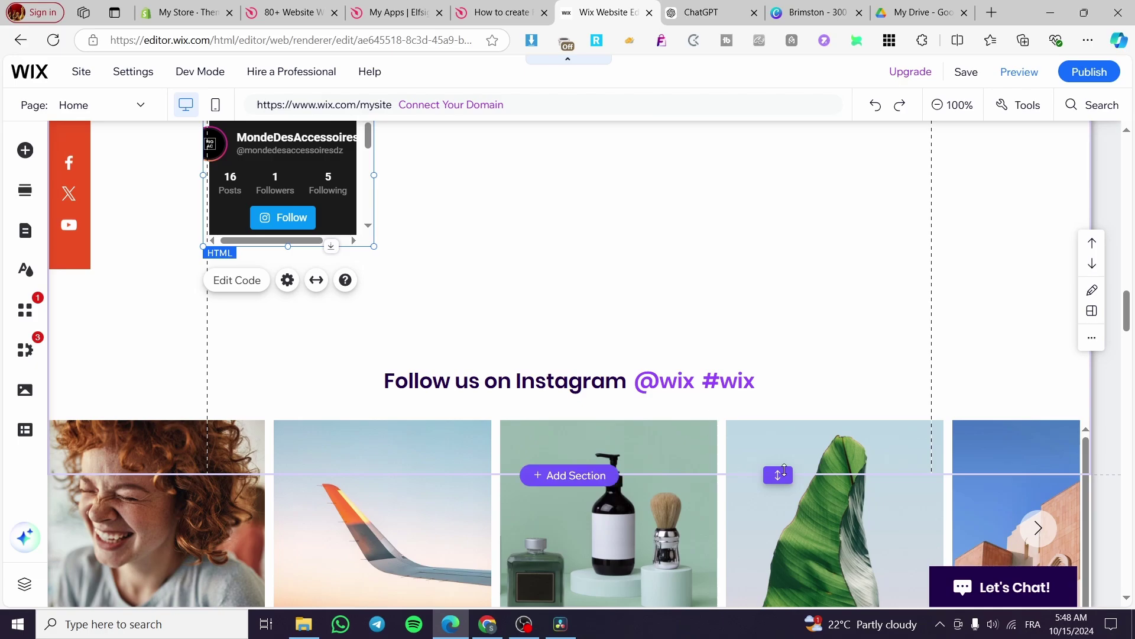
pyautogui.moveTo(785, 521); pyautogui.dragTo(790, 622)
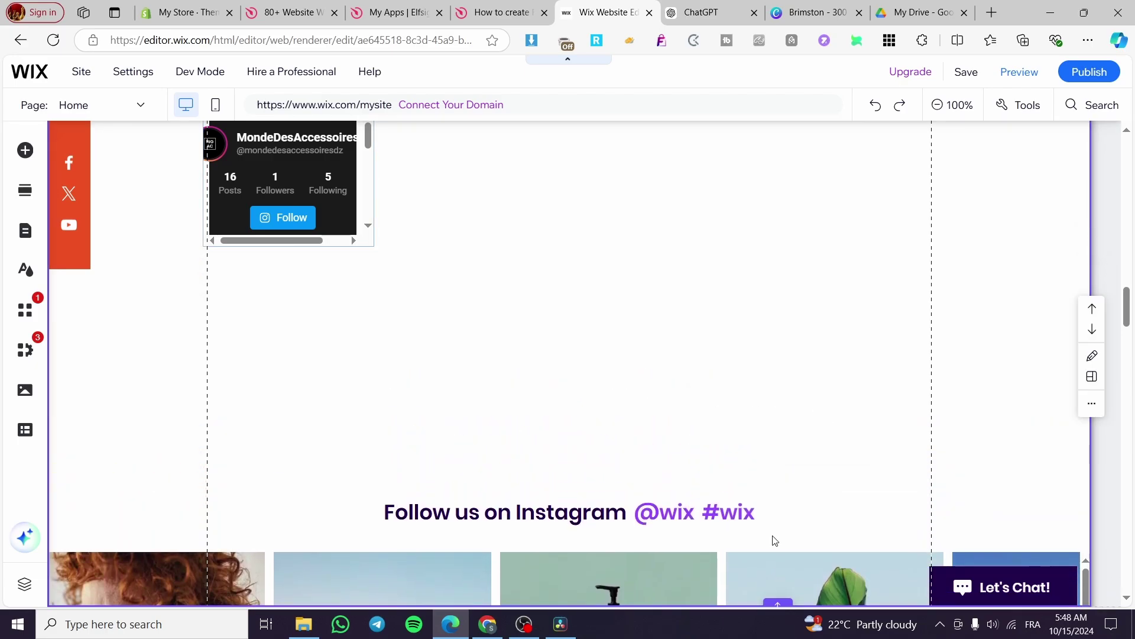
pyautogui.scroll(-3, 776, 508)
pyautogui.scroll(5, 778, 488)
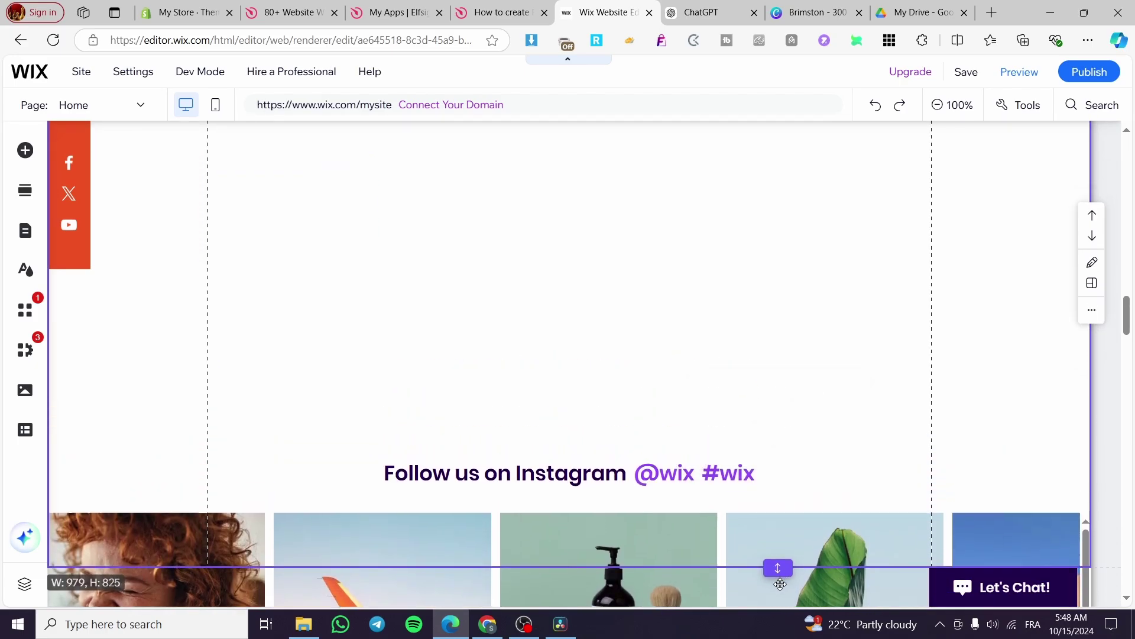
pyautogui.click(369, 246)
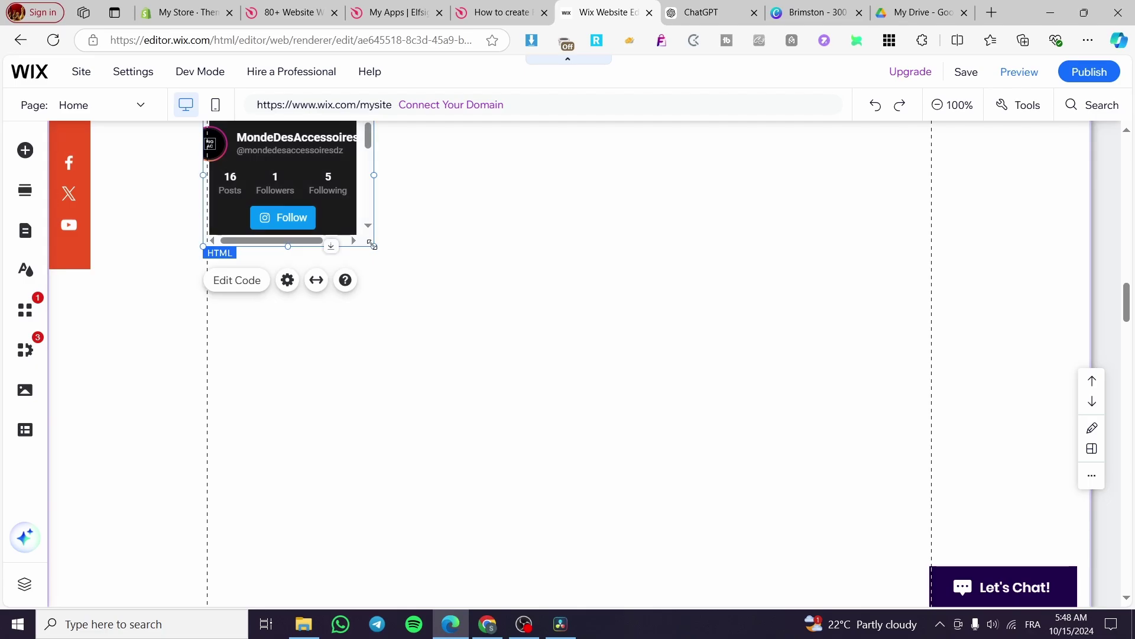
pyautogui.moveTo(372, 246); pyautogui.dragTo(931, 565)
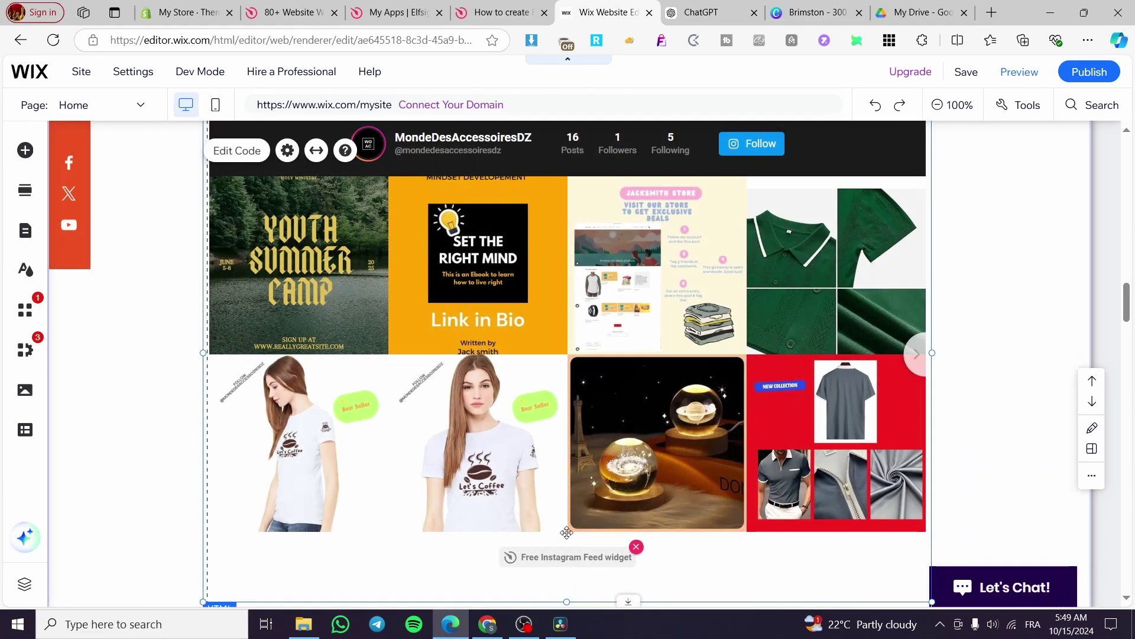
pyautogui.moveTo(450, 308); pyautogui.dragTo(449, 456)
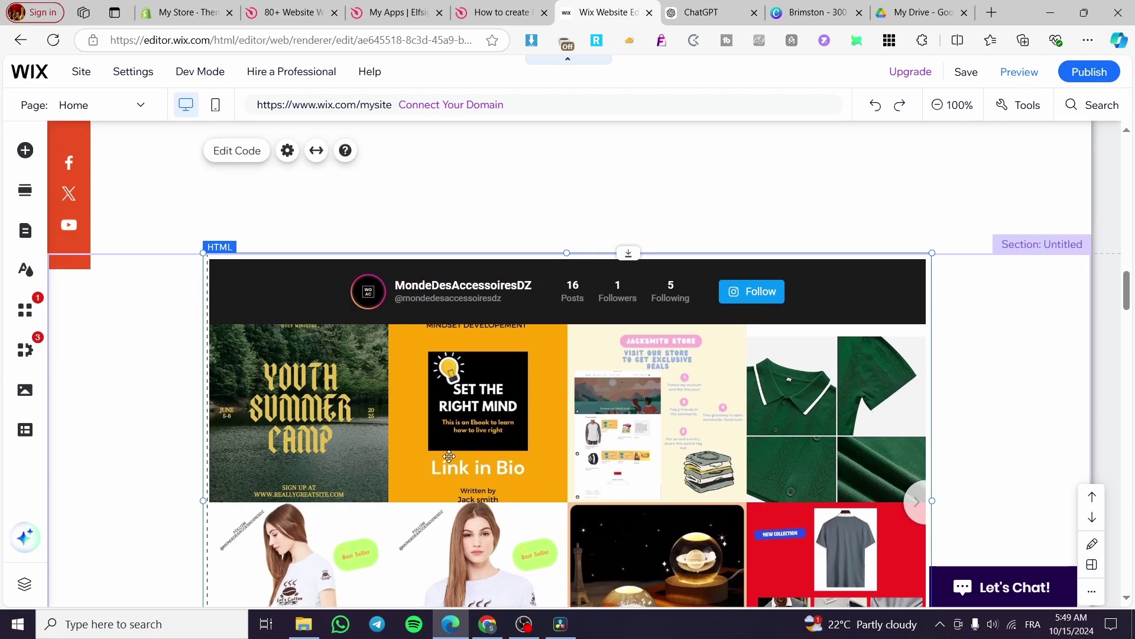
pyautogui.moveTo(203, 500); pyautogui.dragTo(43, 504)
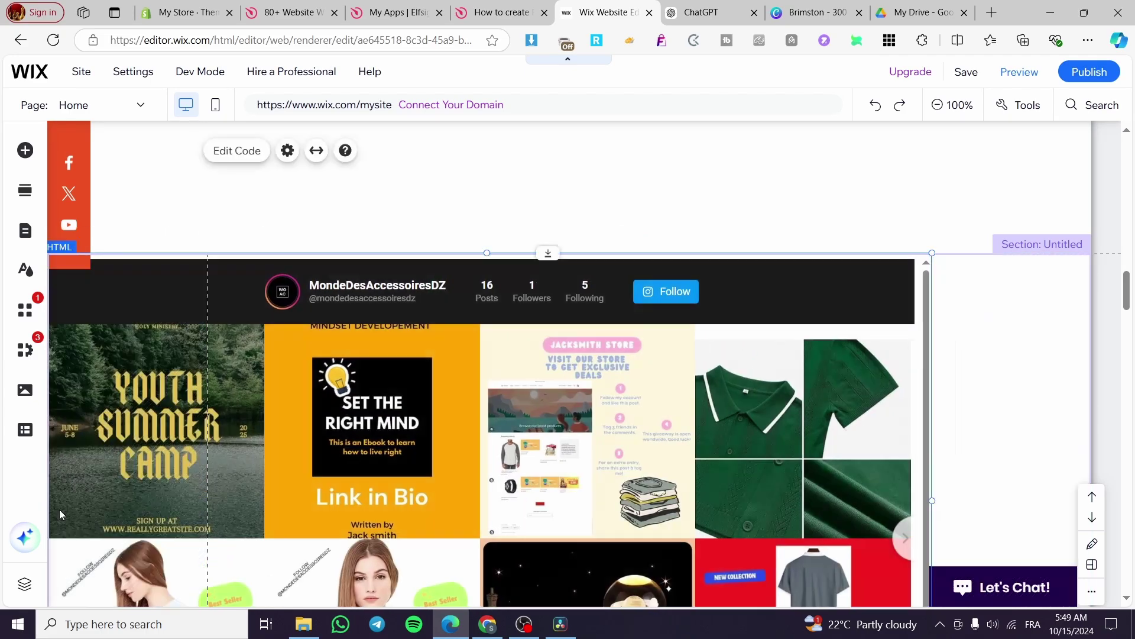
pyautogui.moveTo(932, 499); pyautogui.dragTo(1091, 484)
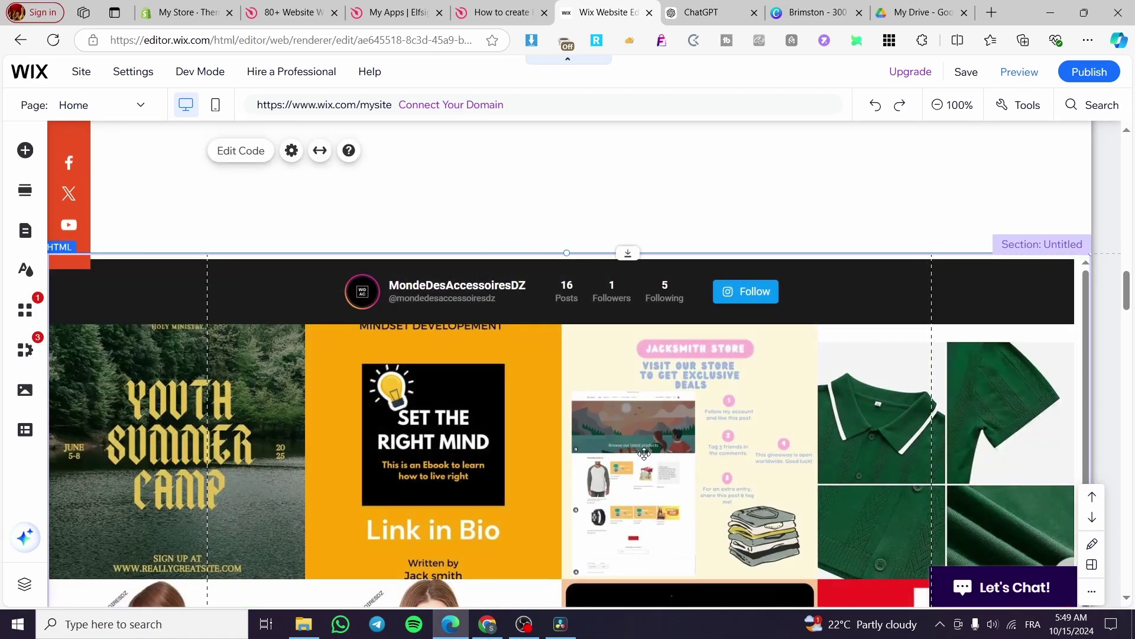
pyautogui.scroll(-3, 568, 355)
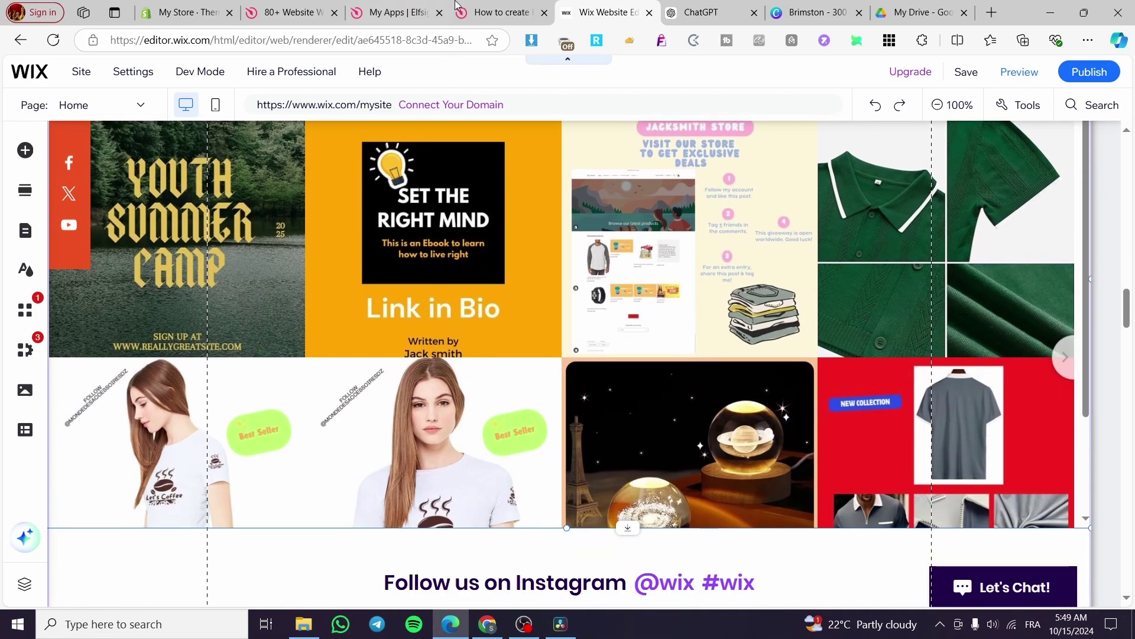
# - Start an Elfsight Facebook Feed widget from the Medium Widget template to reach its Source settings
pyautogui.click(457, 6)
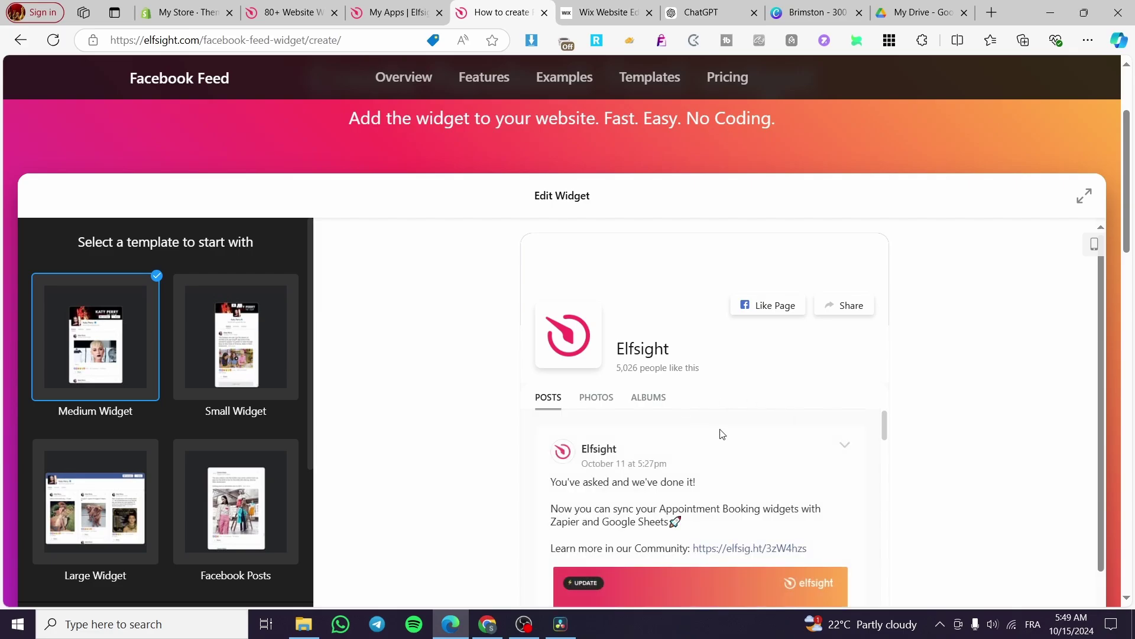
pyautogui.scroll(-1, 757, 458)
pyautogui.scroll(-2, 1000, 458)
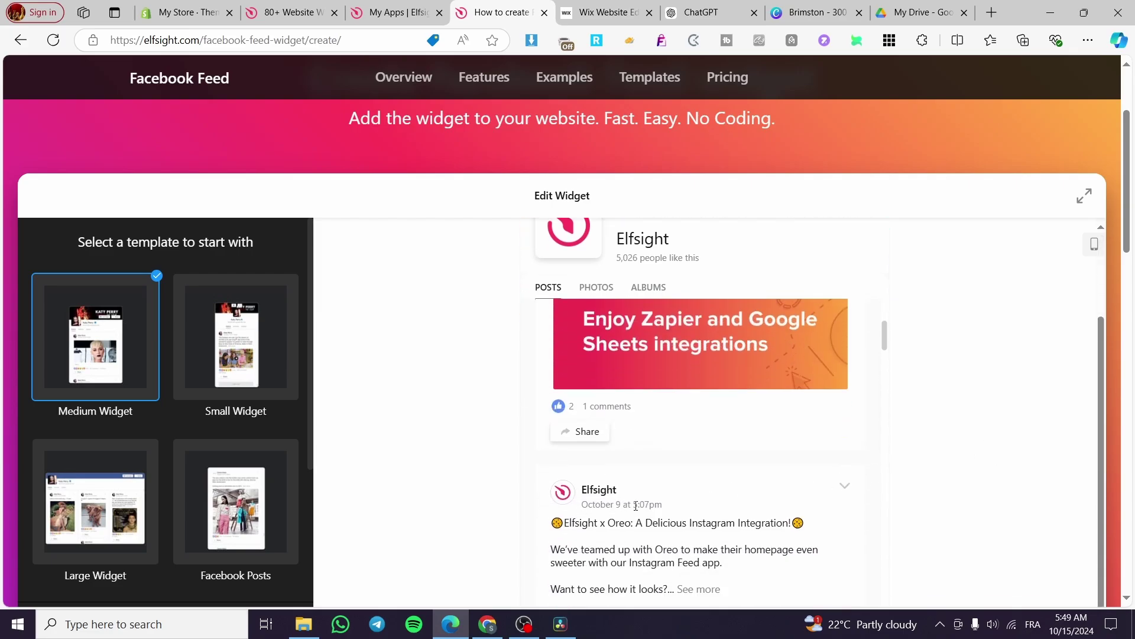
pyautogui.scroll(-4, 635, 506)
pyautogui.scroll(-7, 459, 451)
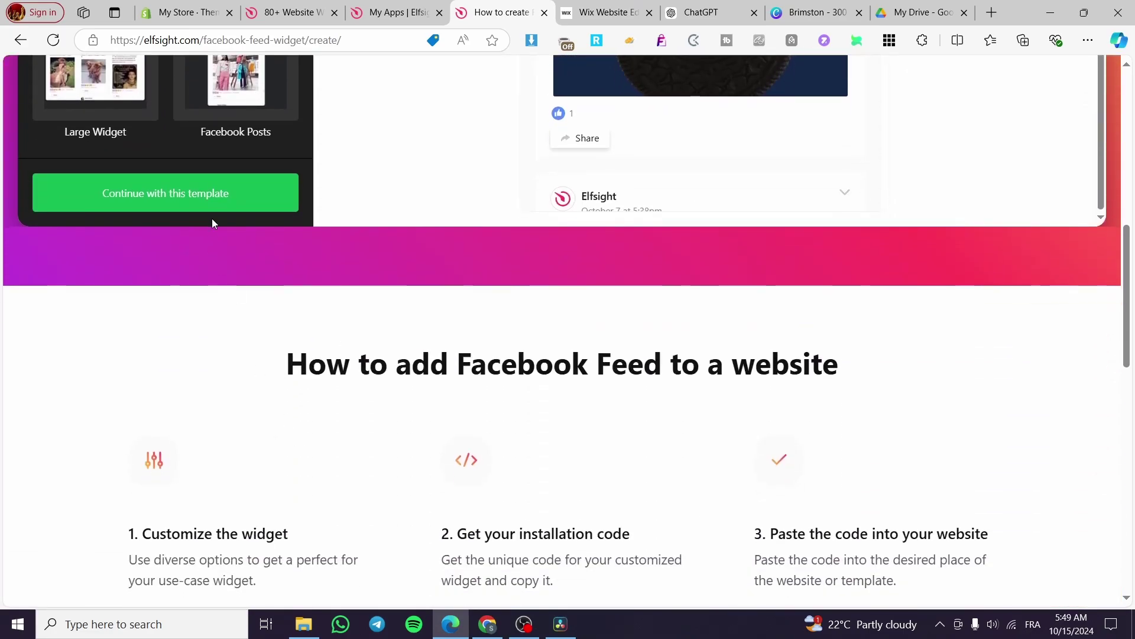
pyautogui.click(213, 208)
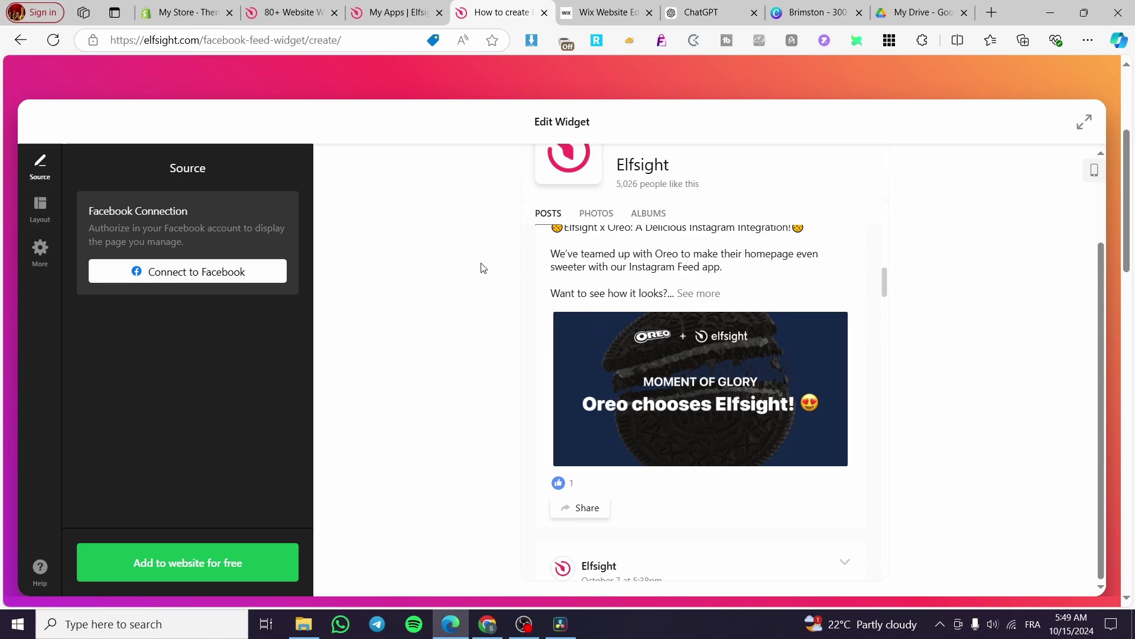
# - Scroll the Wix home page from the Instagram feed up to the West Wellville header
pyautogui.click(591, 12)
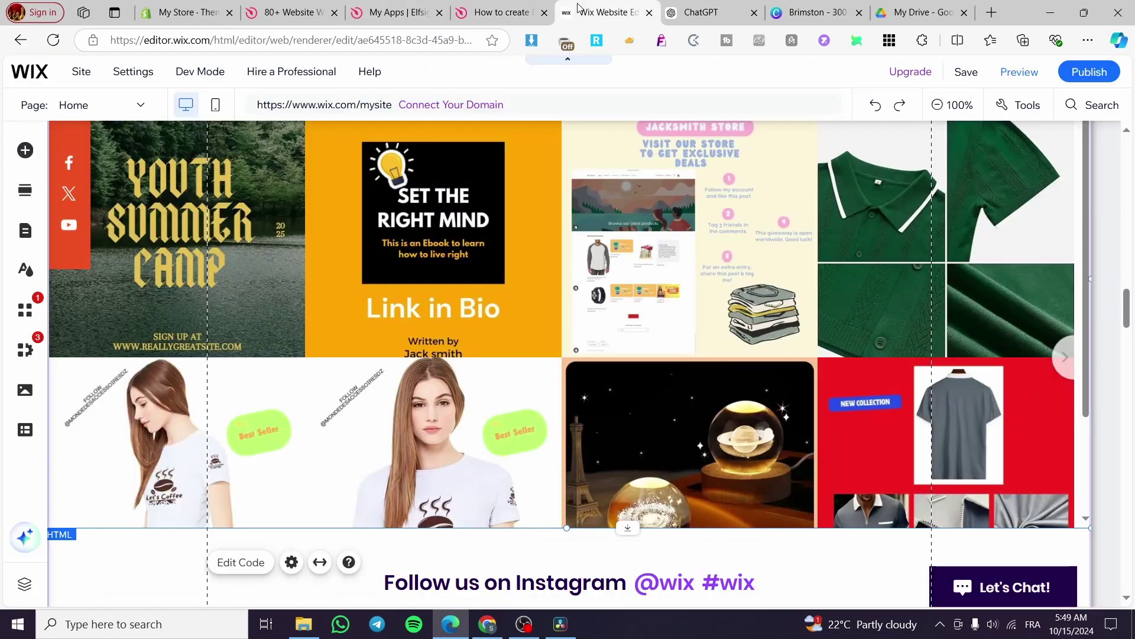
pyautogui.scroll(5, 550, 414)
pyautogui.scroll(10, 560, 465)
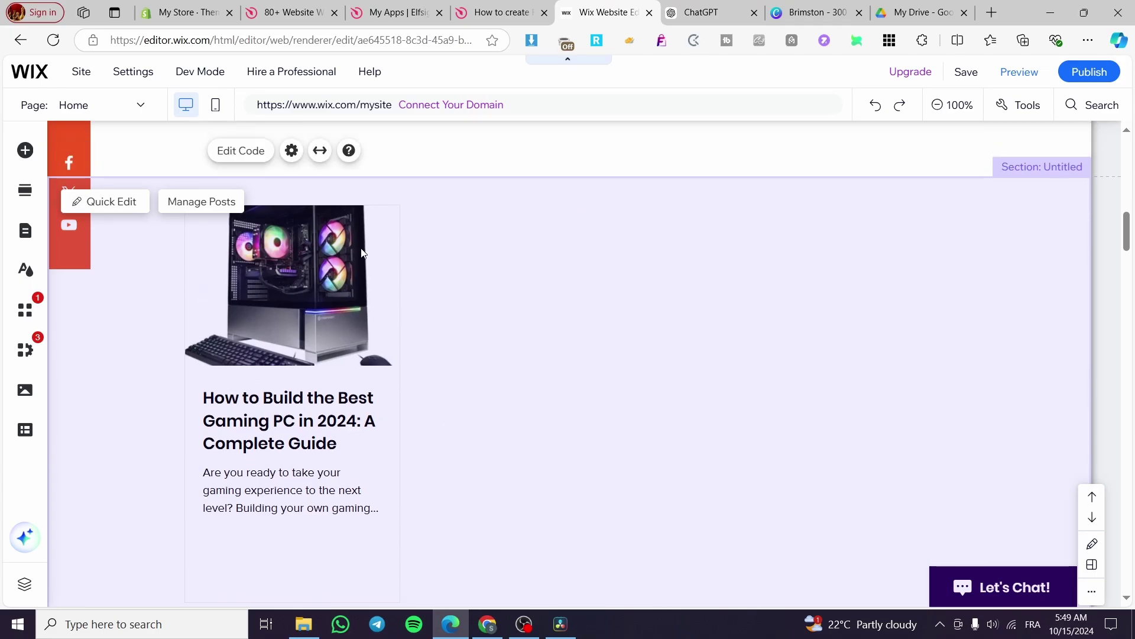
pyautogui.scroll(5, 626, 417)
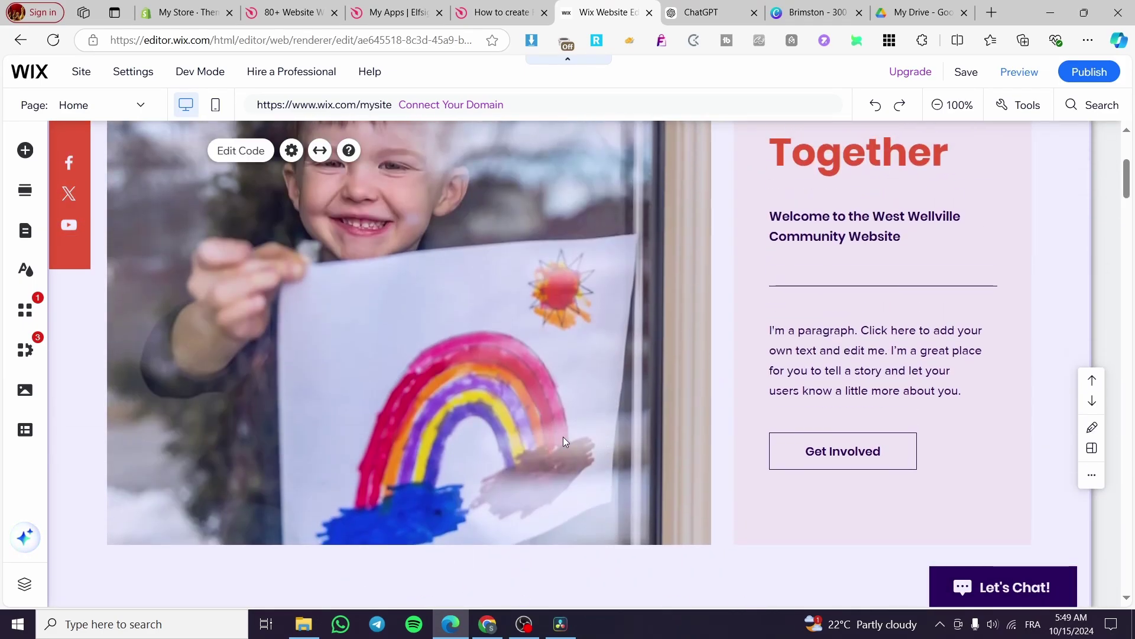
pyautogui.scroll(-5, 548, 436)
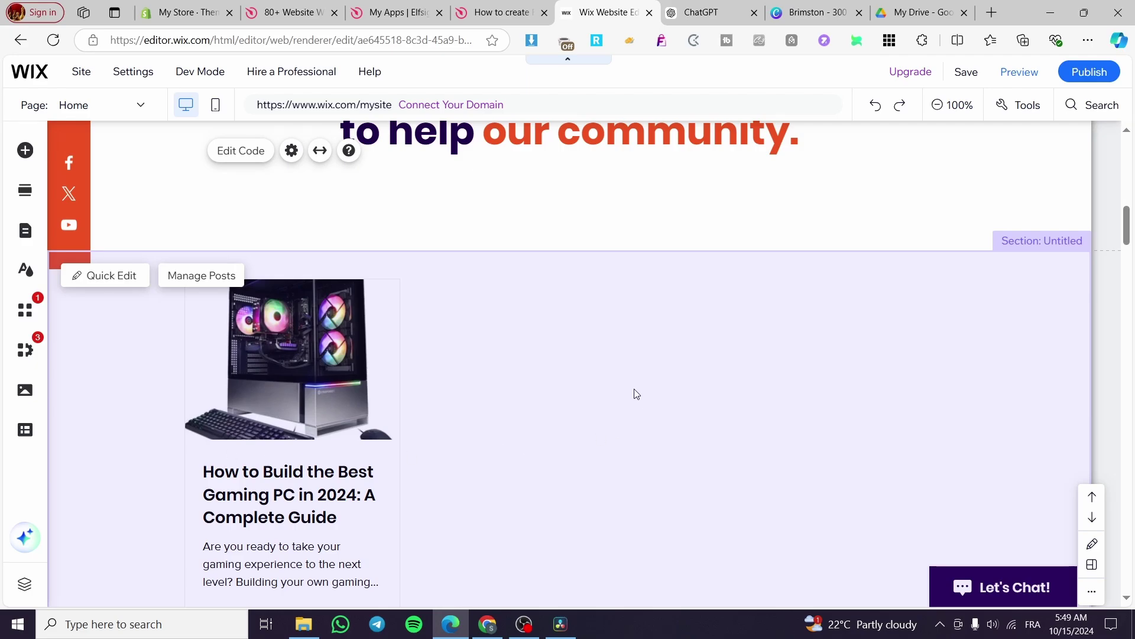
pyautogui.scroll(5, 461, 408)
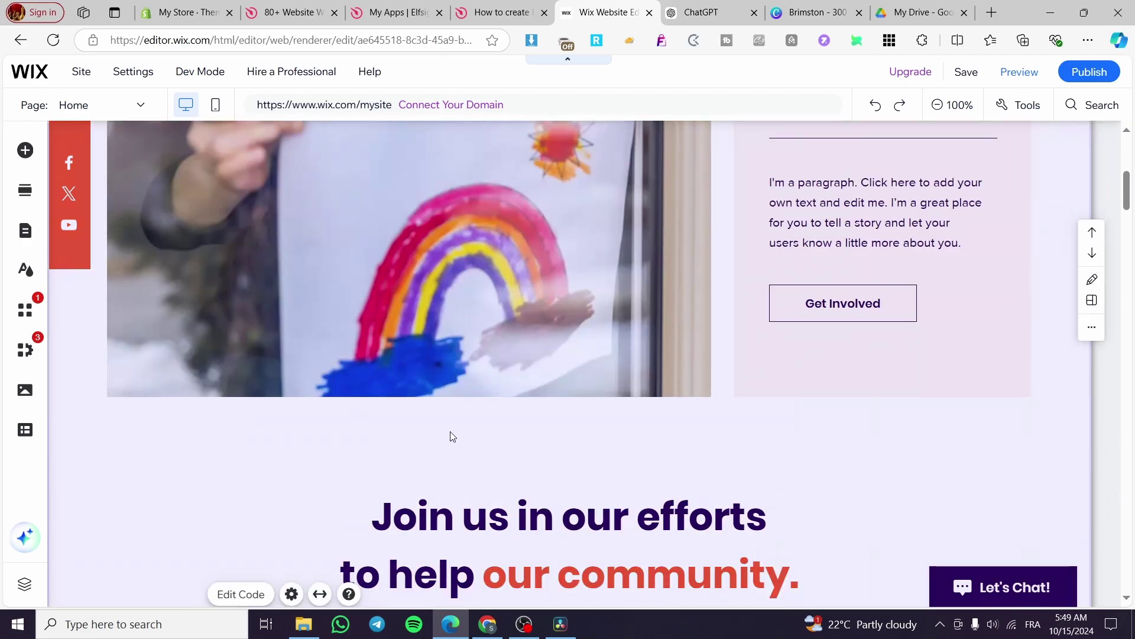
pyautogui.scroll(5, 628, 478)
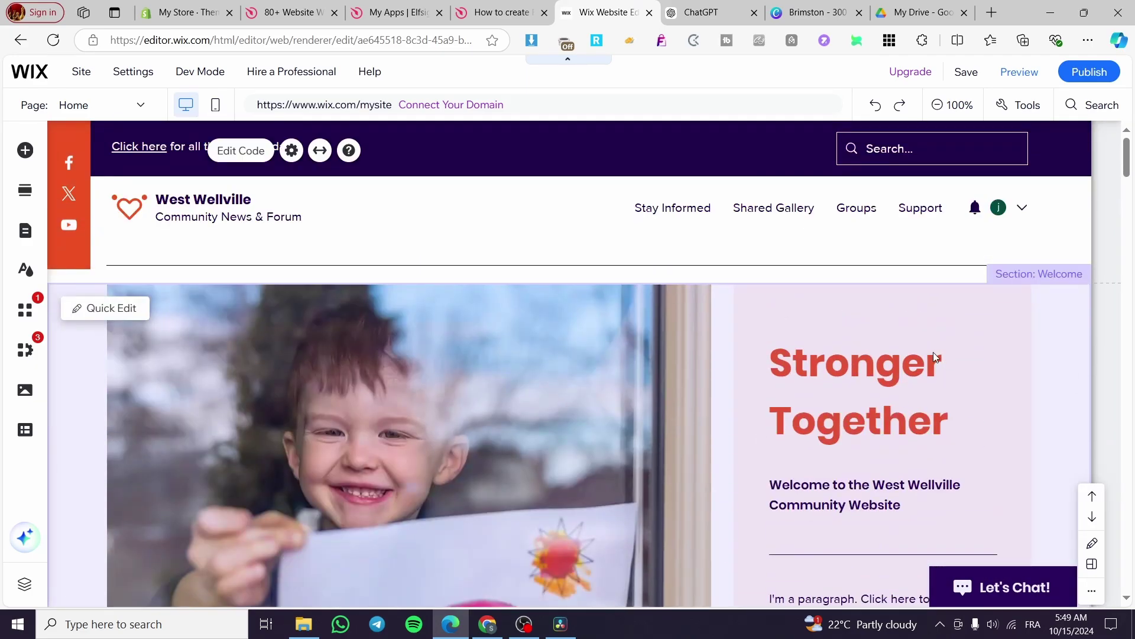
pyautogui.scroll(-4, 620, 446)
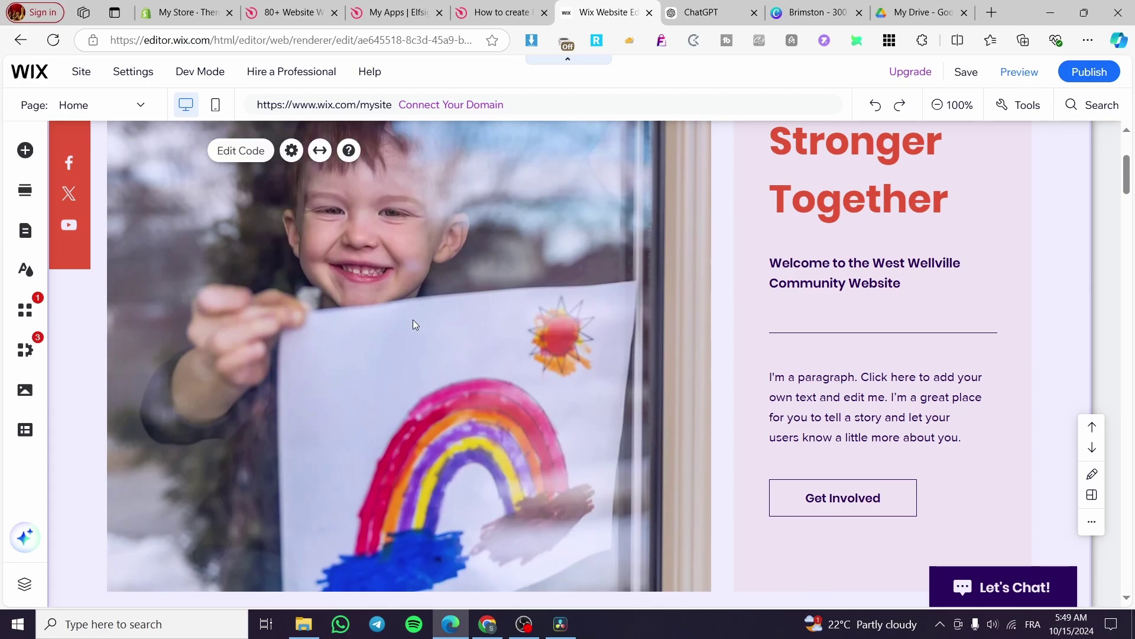
pyautogui.scroll(-5, 396, 320)
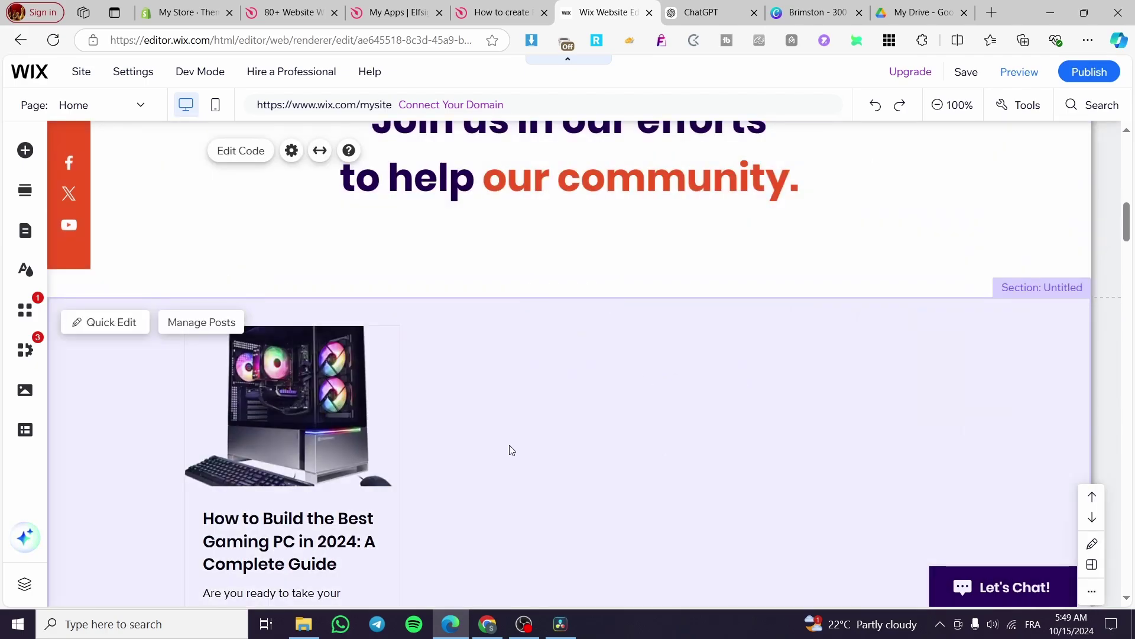
pyautogui.scroll(-4, 514, 446)
pyautogui.scroll(8, 520, 441)
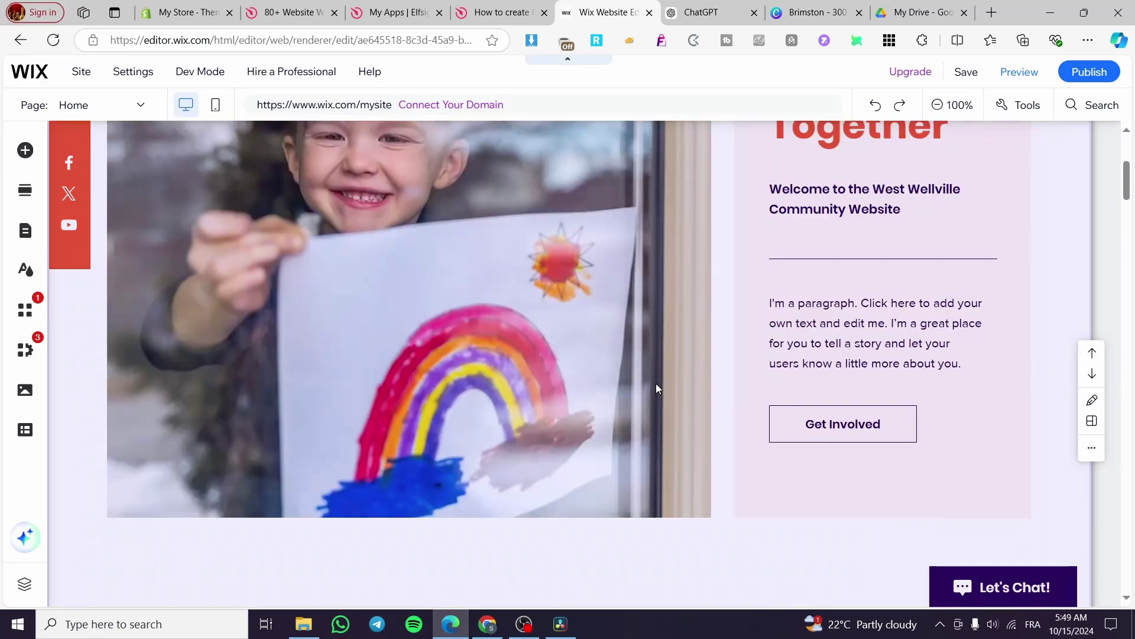
pyautogui.scroll(4, 656, 388)
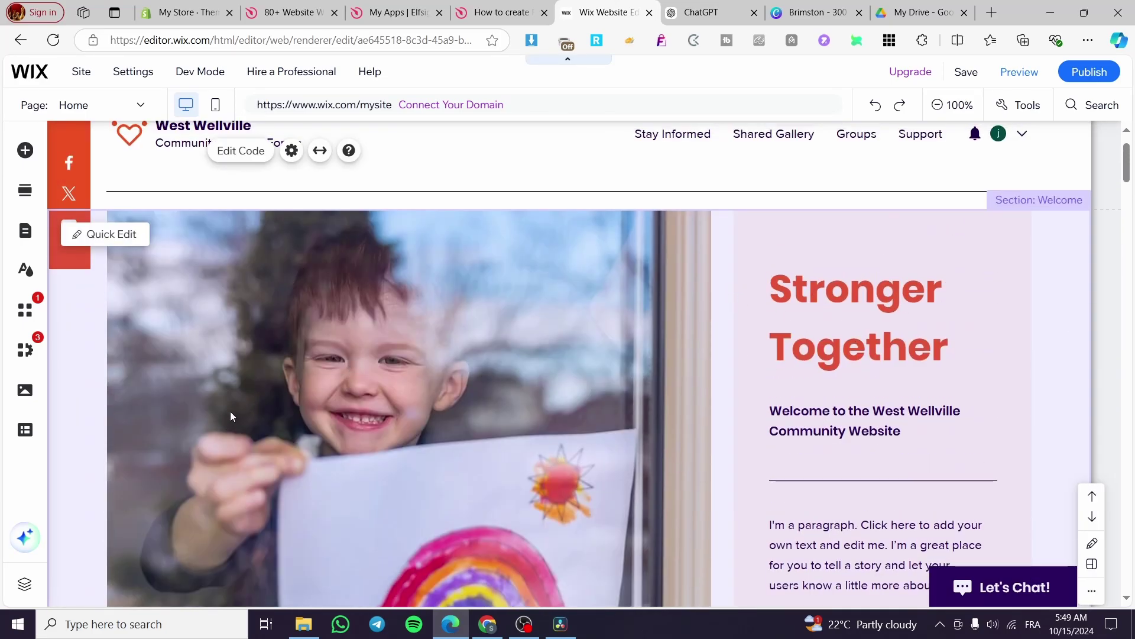
pyautogui.scroll(-3, 489, 405)
pyautogui.scroll(4, 439, 397)
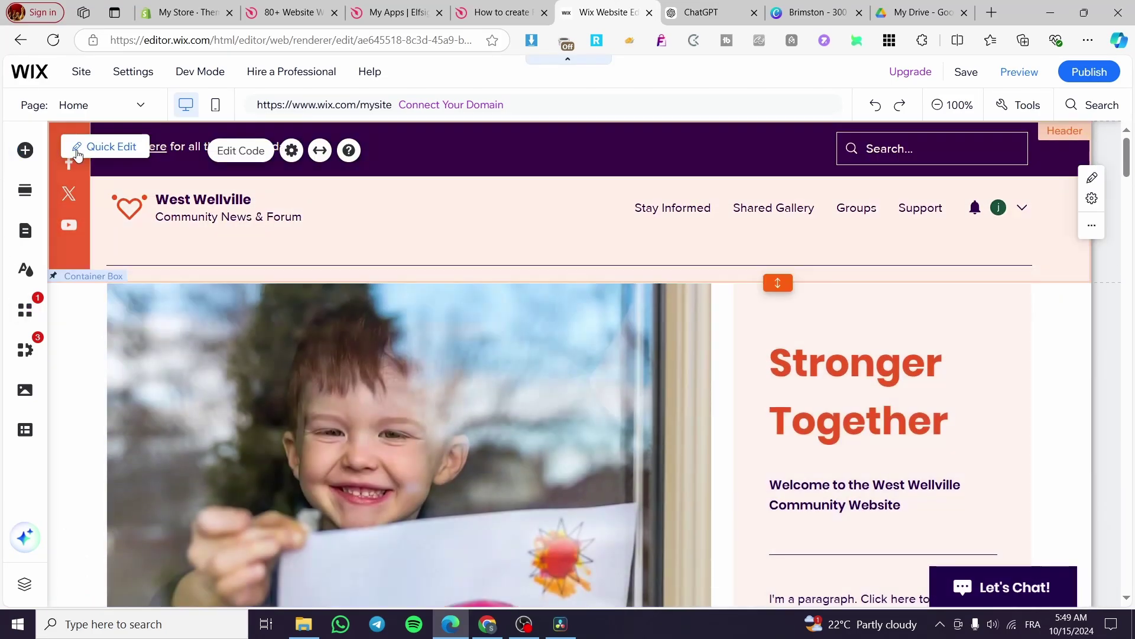